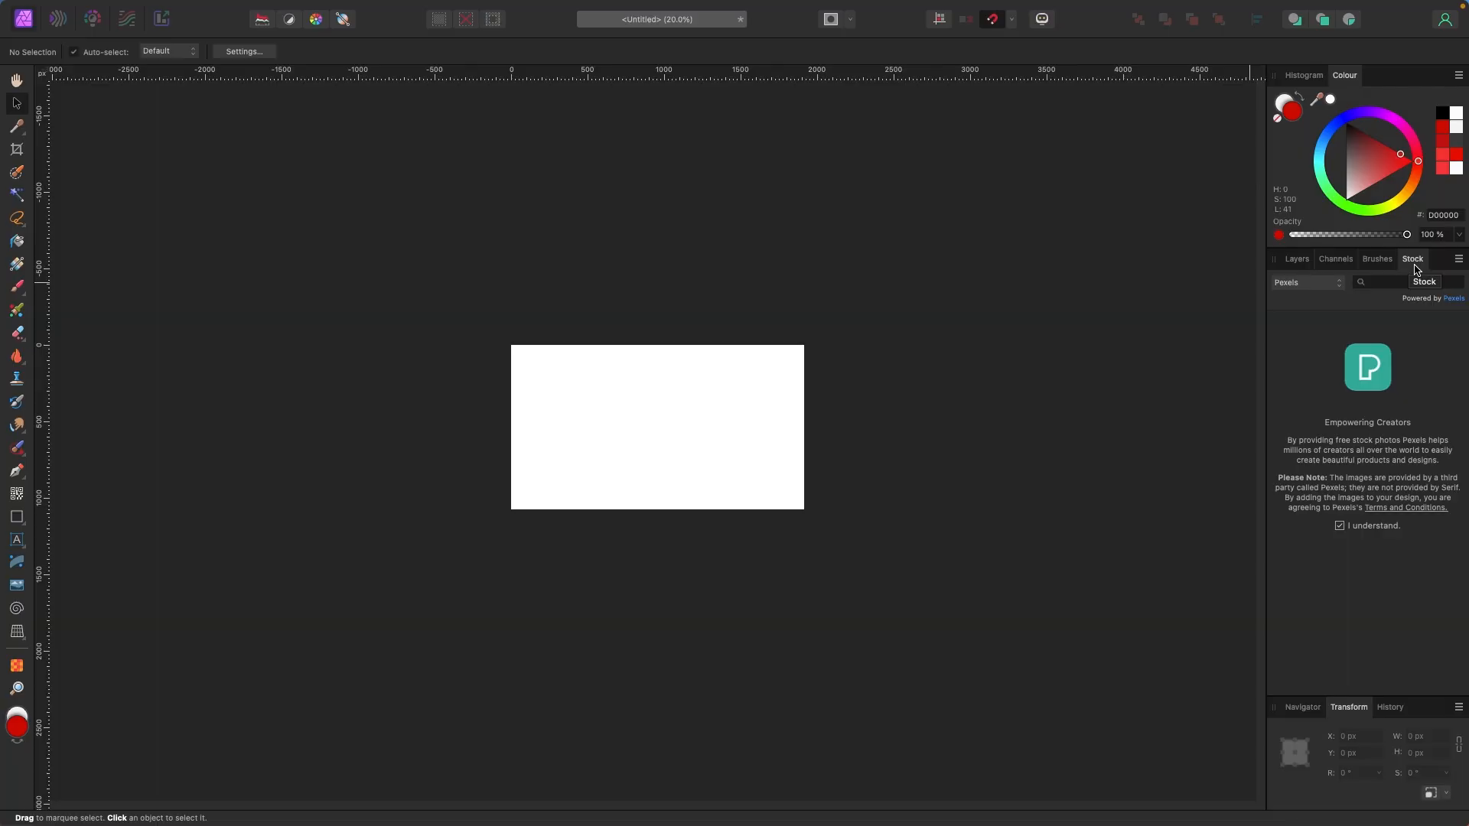
mouse_move(1019, 7)
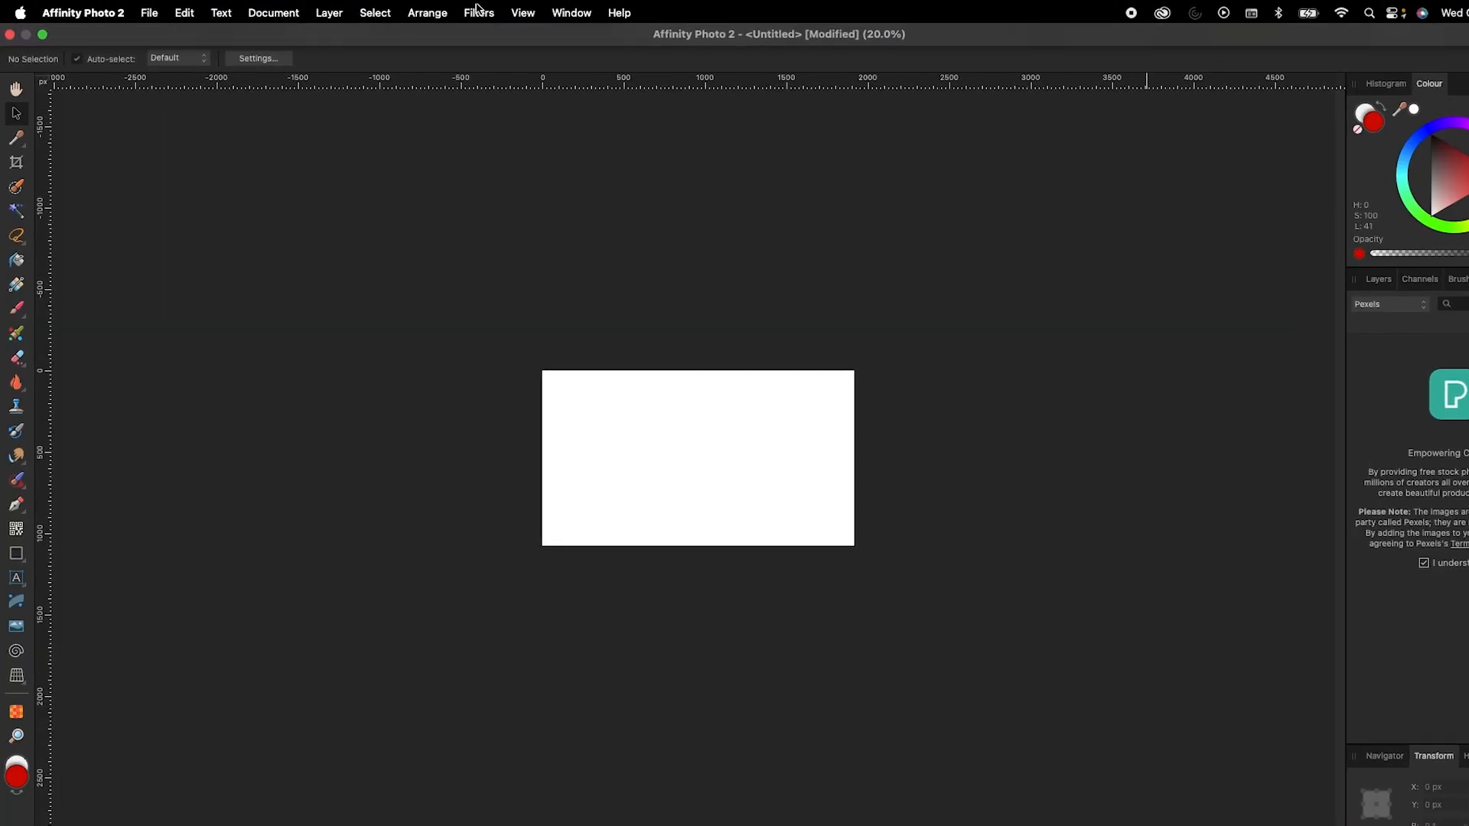
click(537, 9)
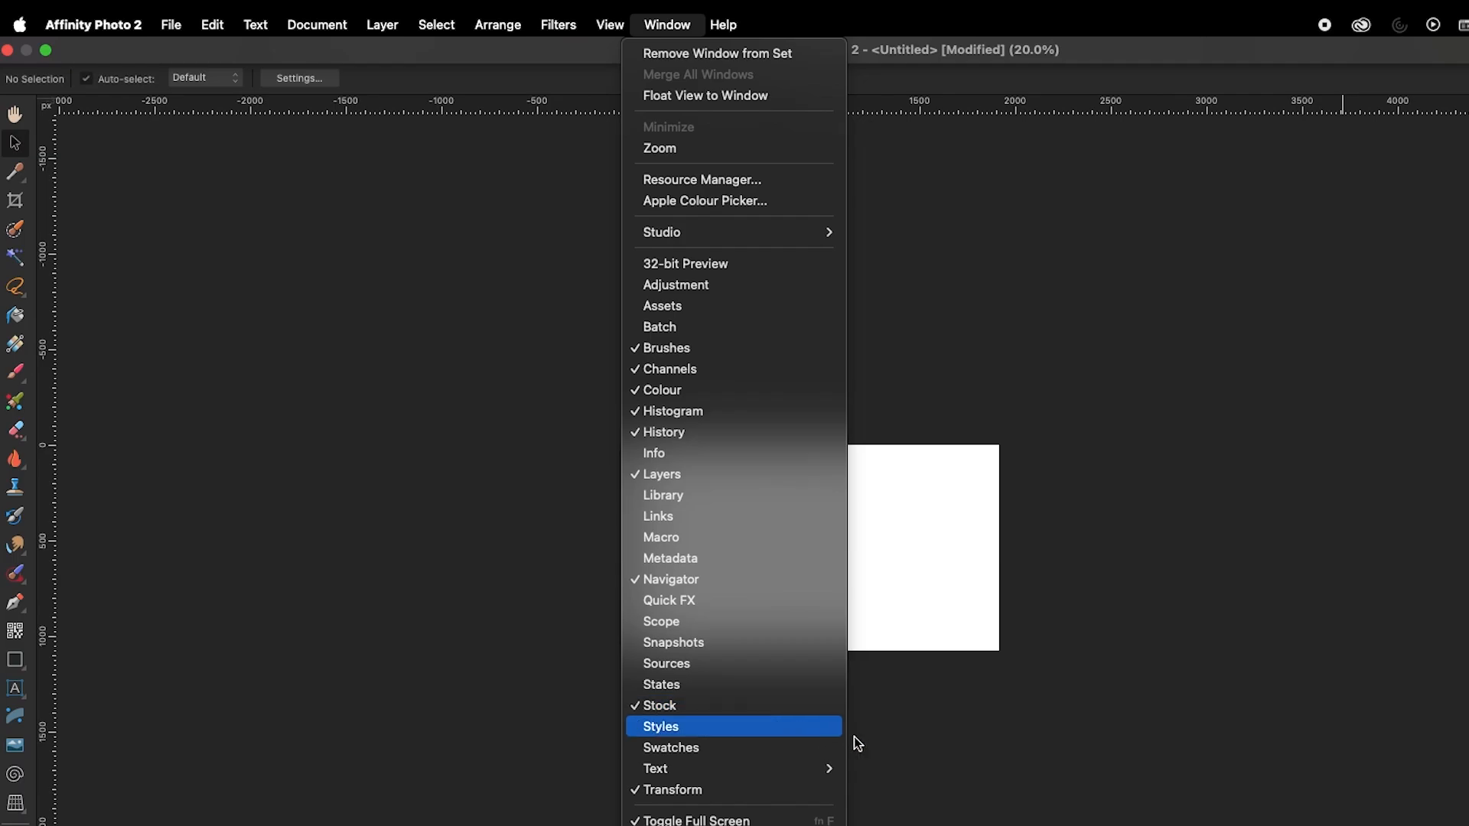
click(908, 742)
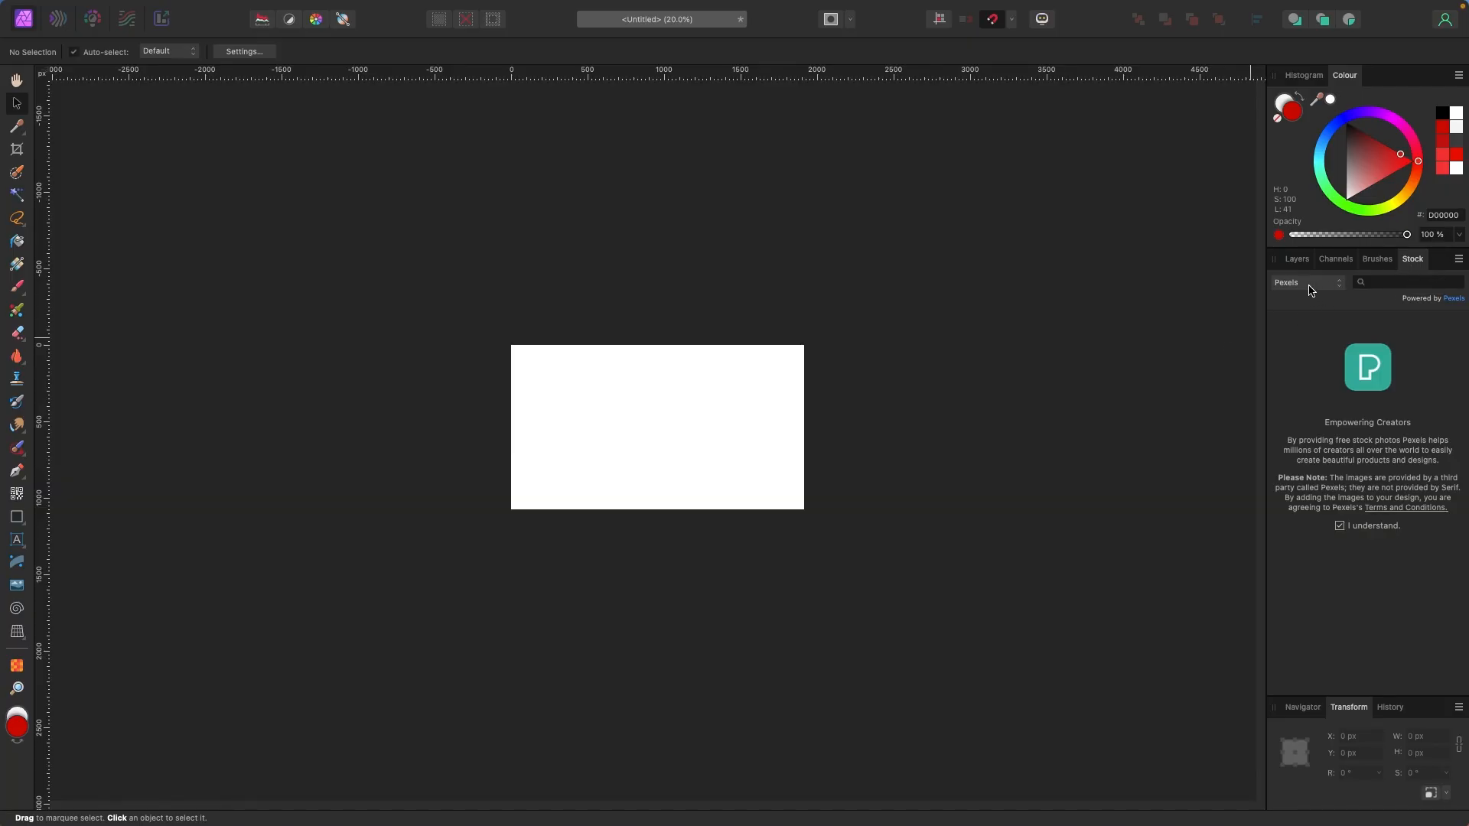
Search the Pexels stock photos for "orange sky"
click(1423, 282)
text(orange sky)
key(Return)
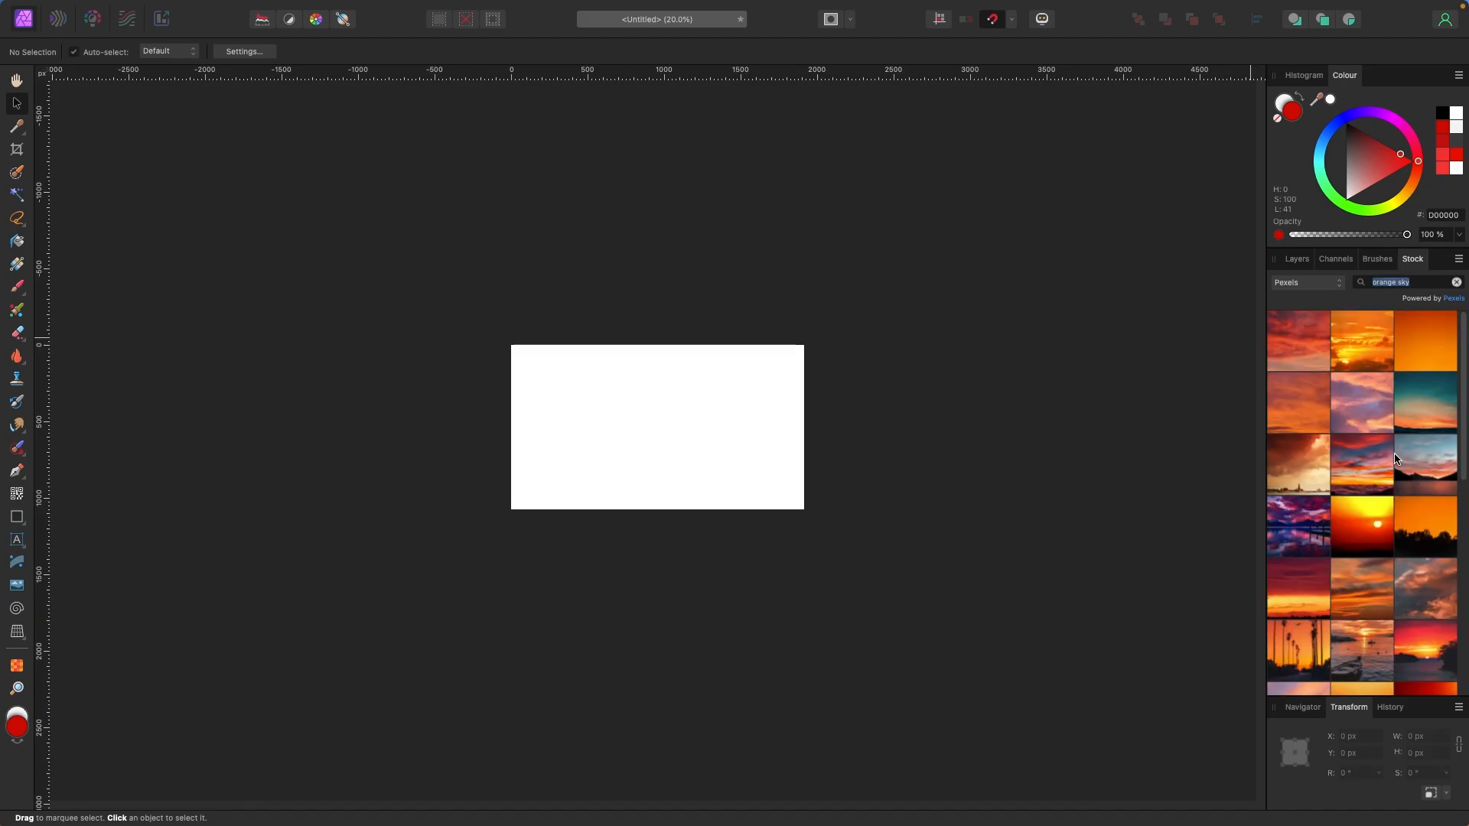
Place the teal-and-orange sunset photo with dark hills and scale it to about 2112 × 1399 px, covering the whole canvas
drag(1427, 412, 675, 442)
drag(297, 188, 692, 456)
drag(816, 508, 621, 329)
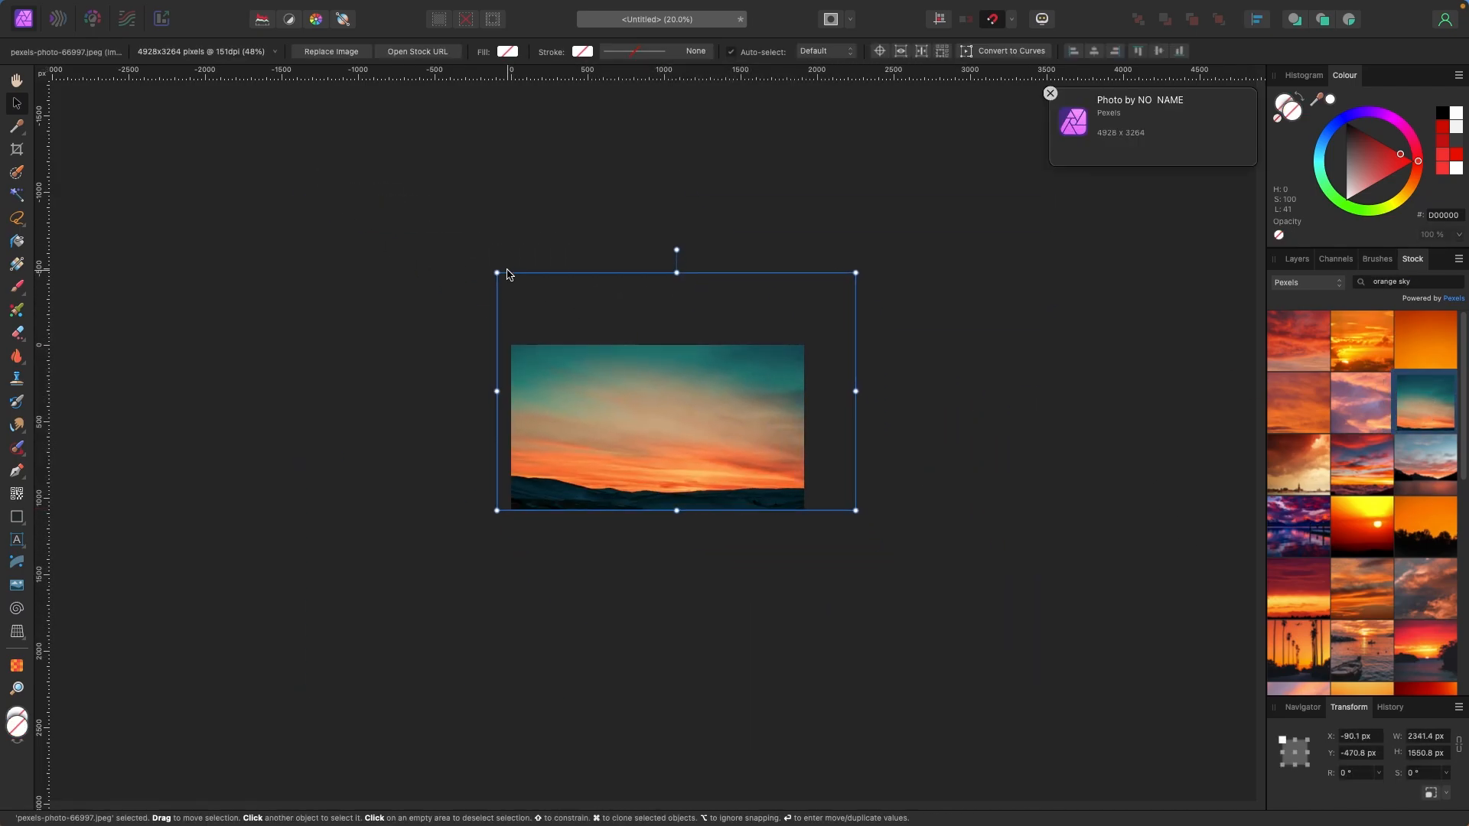
drag(850, 273, 812, 287)
mouse_move(720, 368)
mouse_down()
mouse_move(734, 367)
mouse_move(721, 366)
mouse_up()
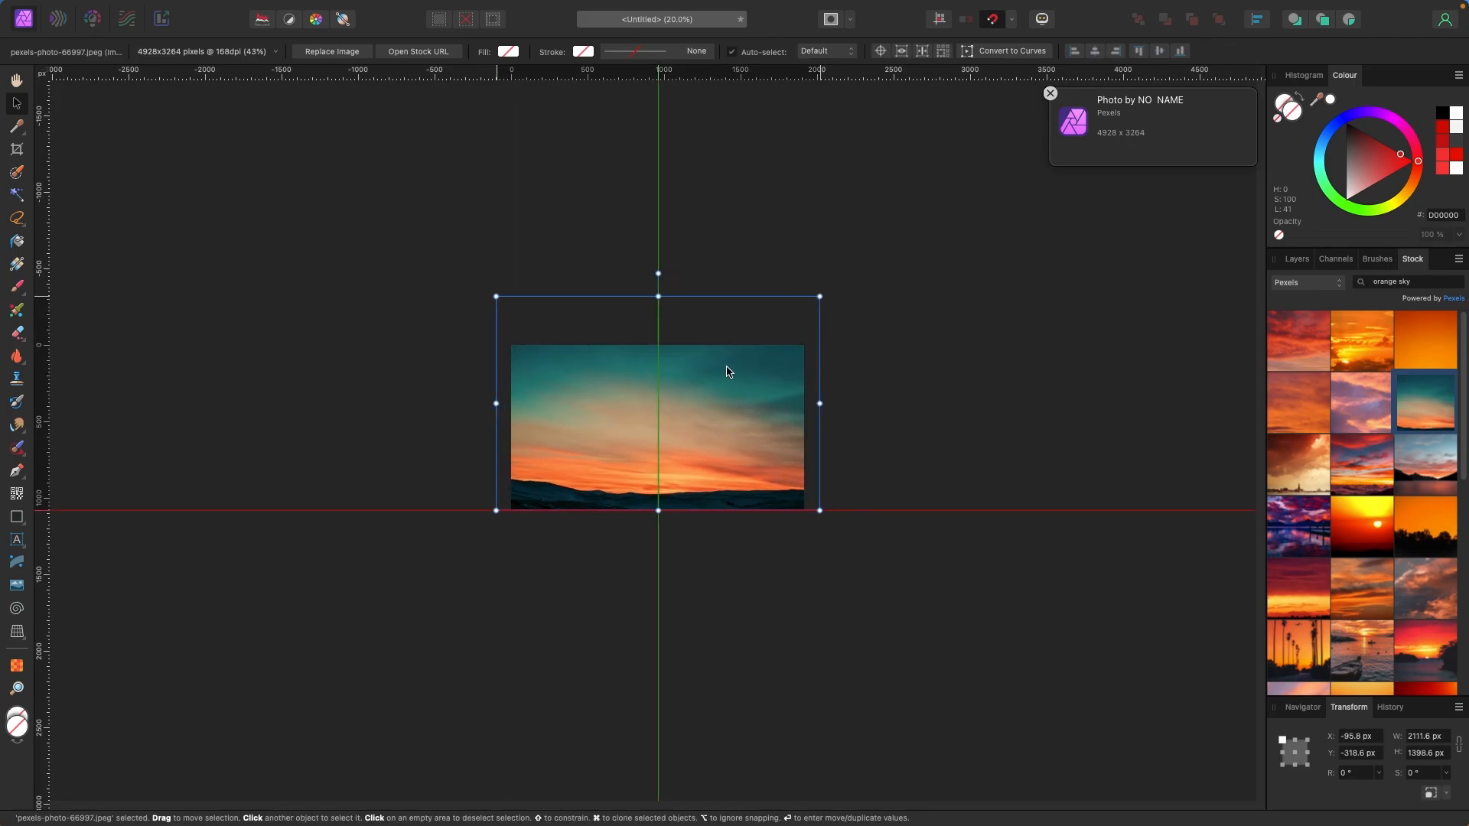
click(916, 424)
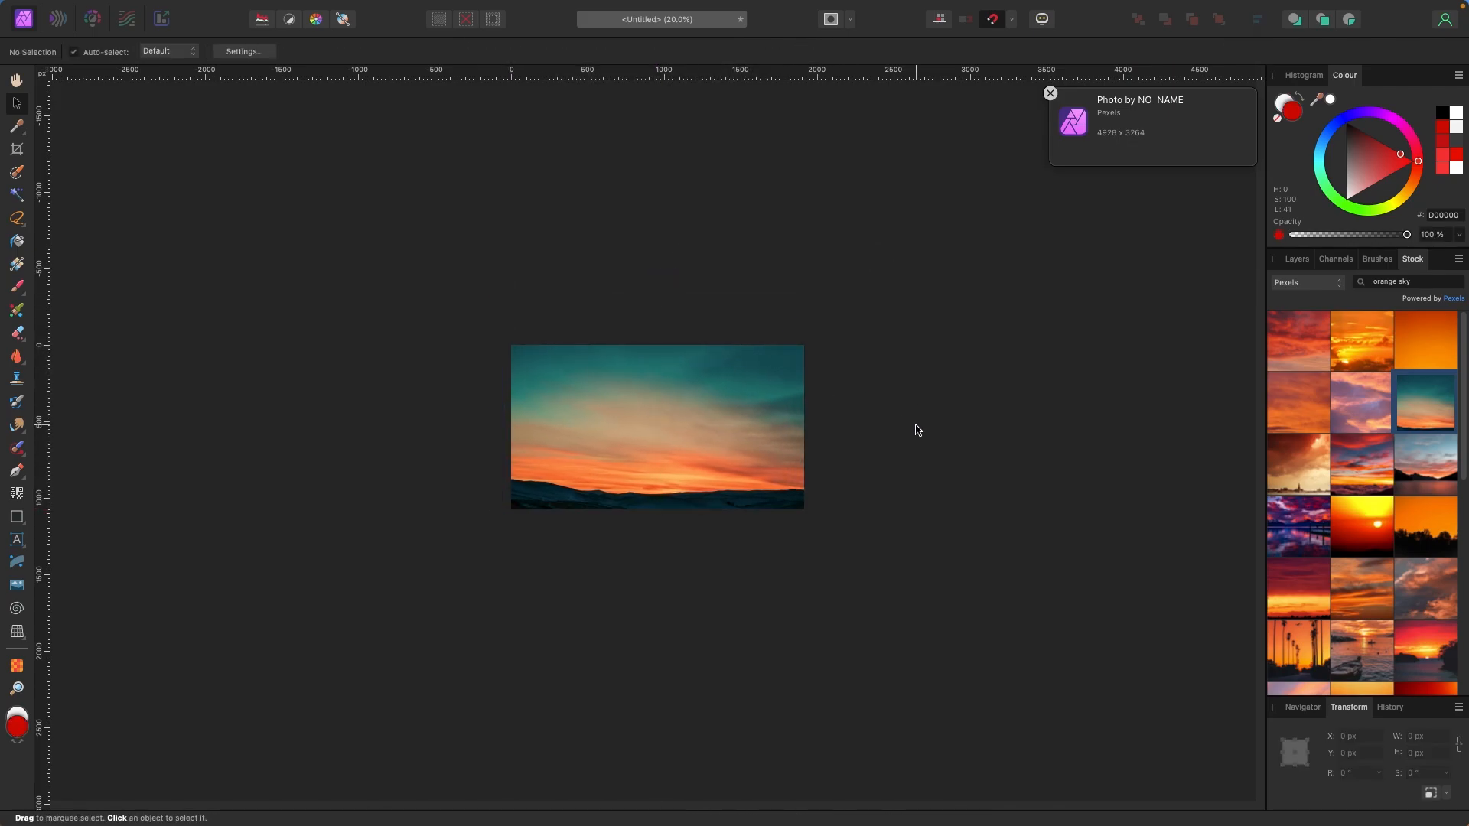
Change the stock photo source to Pixabay and search it for "old plane"
click(1308, 284)
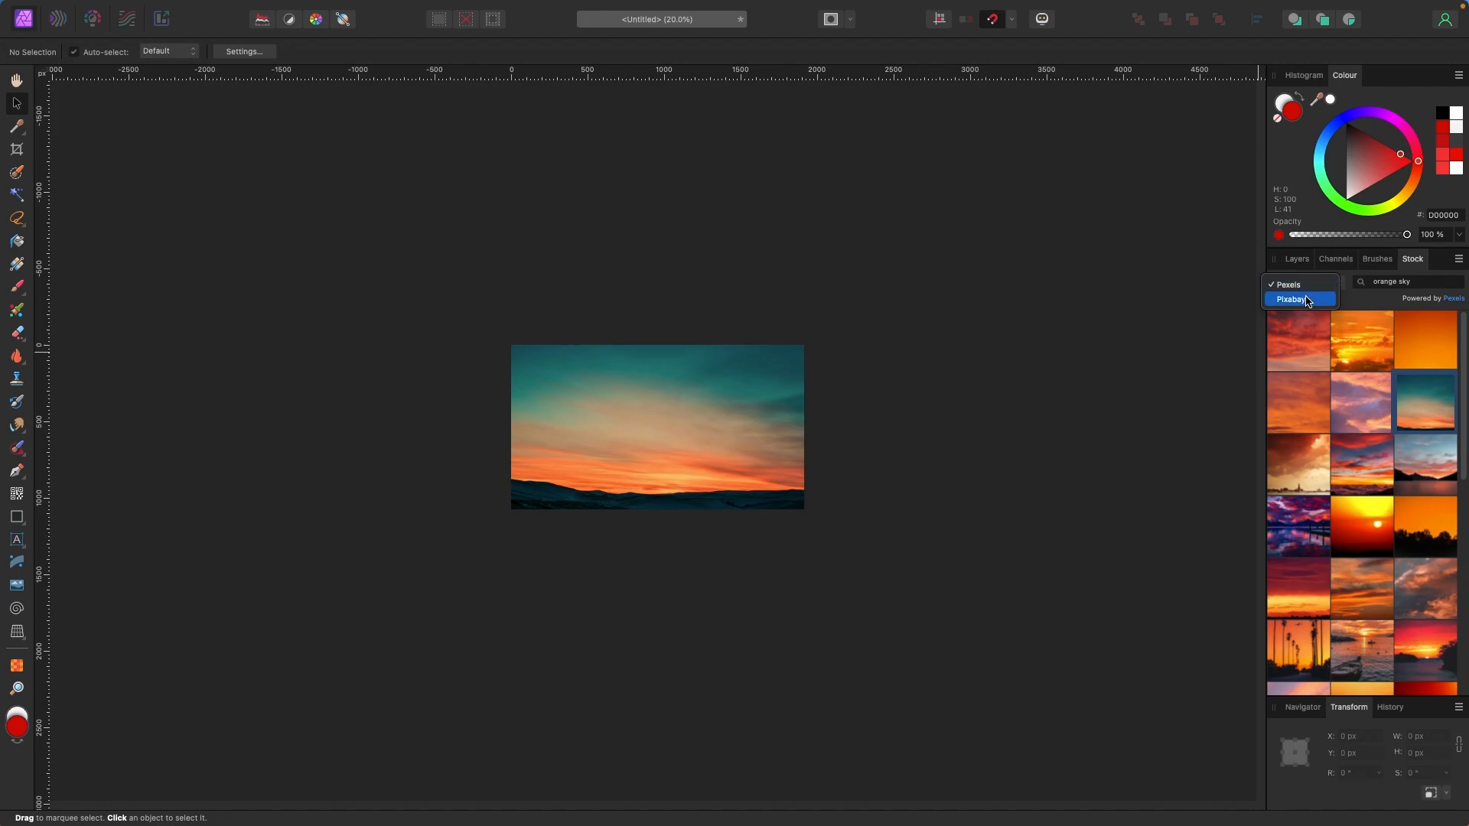
click(1307, 300)
text(old plane)
key(Return)
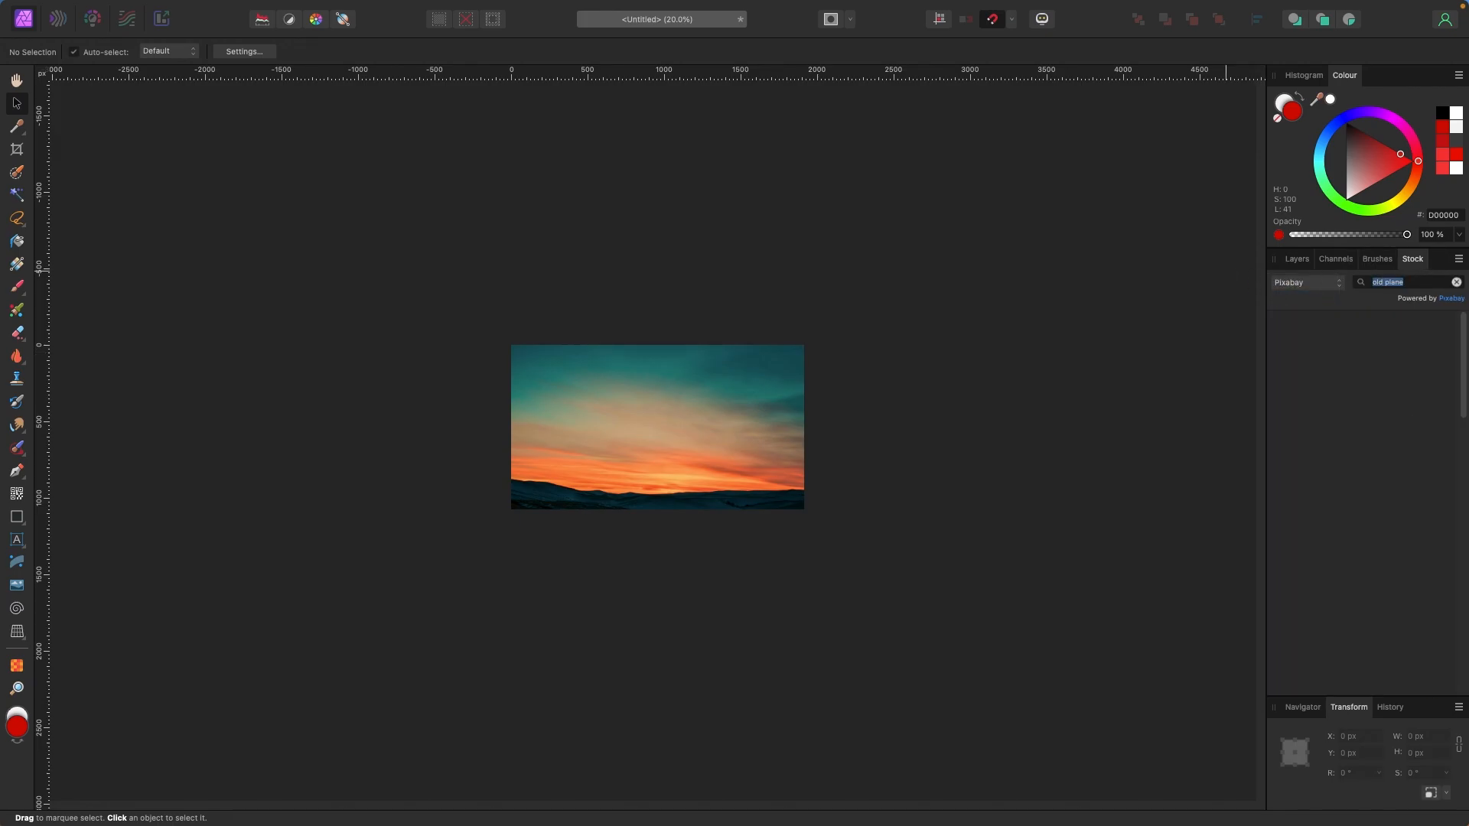
Place the stock photo of the propeller plane on a white background over the sky, scaled to about 1679 × 1119 px
scroll(1377, 436, down, 8)
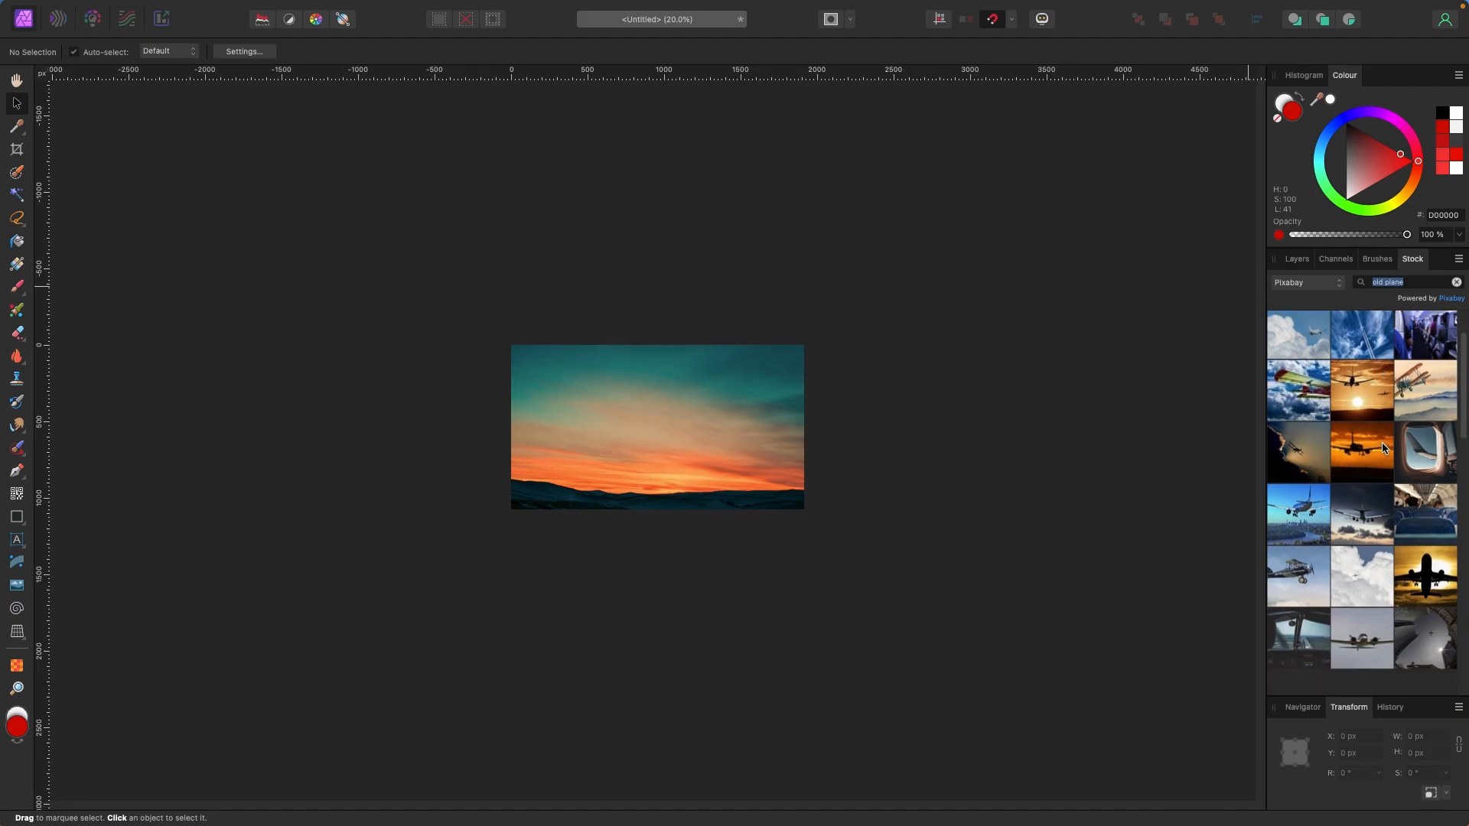
scroll(1370, 448, down, 10)
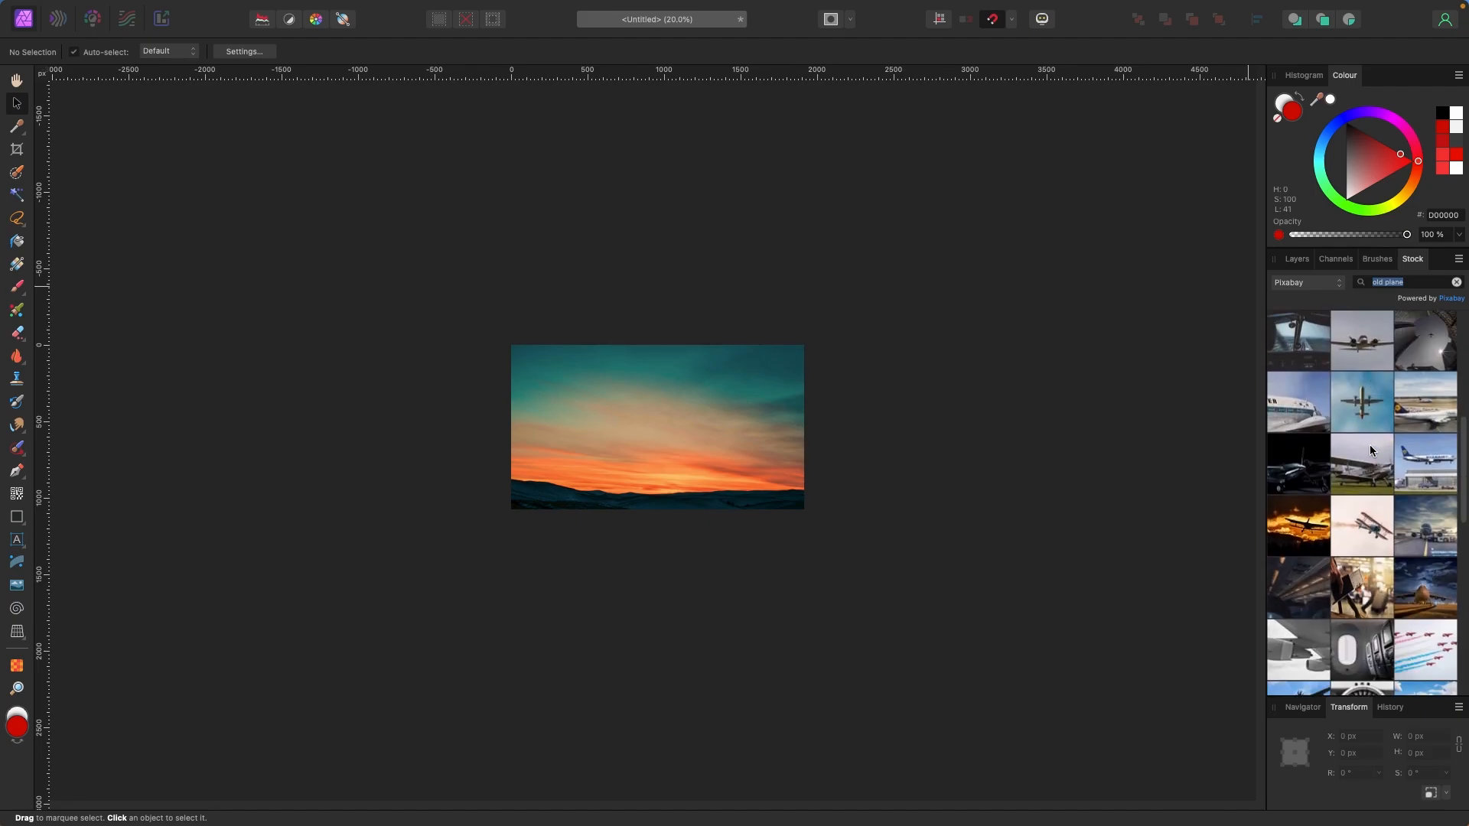
scroll(1370, 450, down, 10)
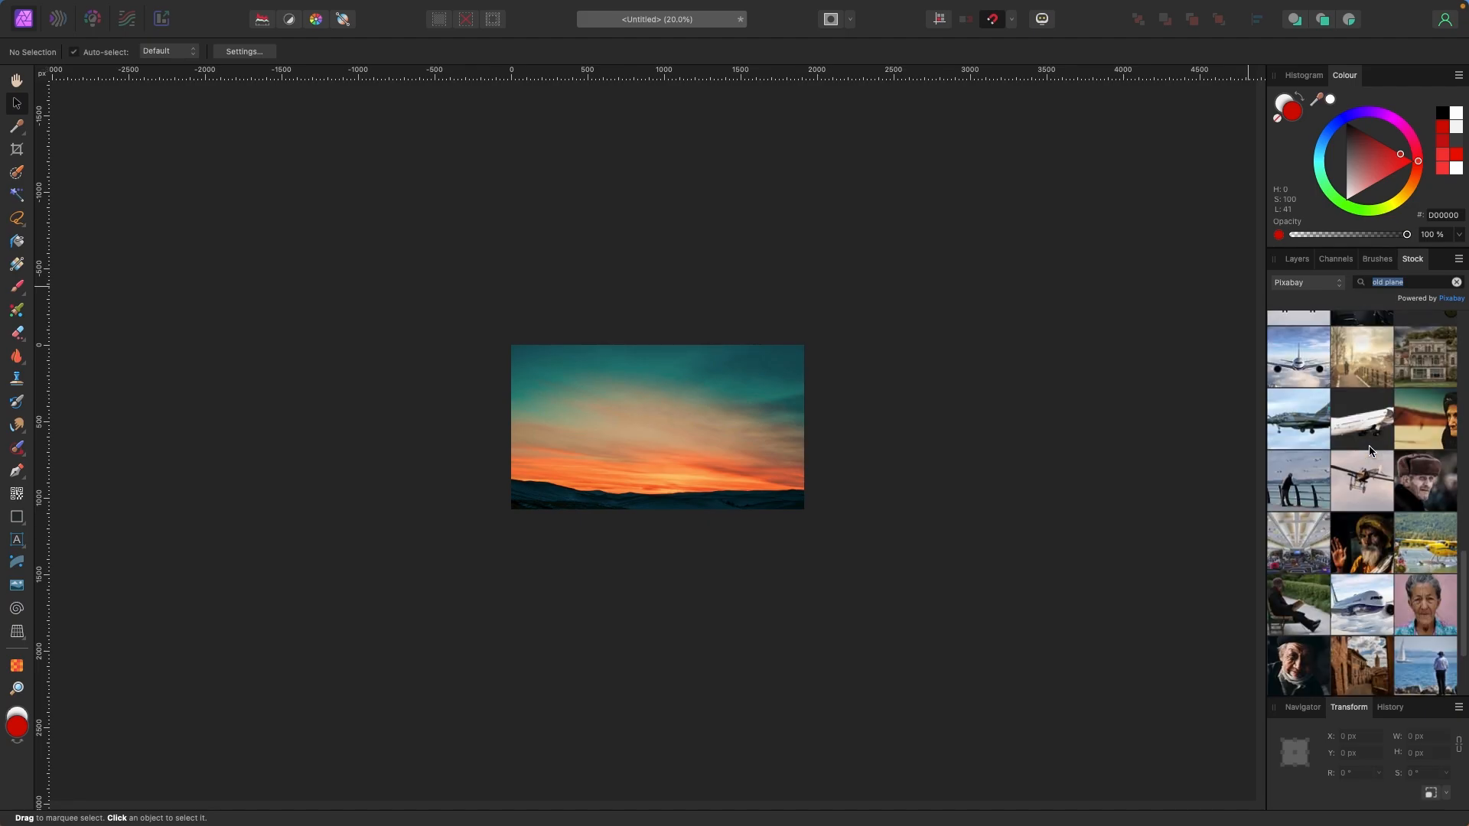
scroll(1385, 478, down, 10)
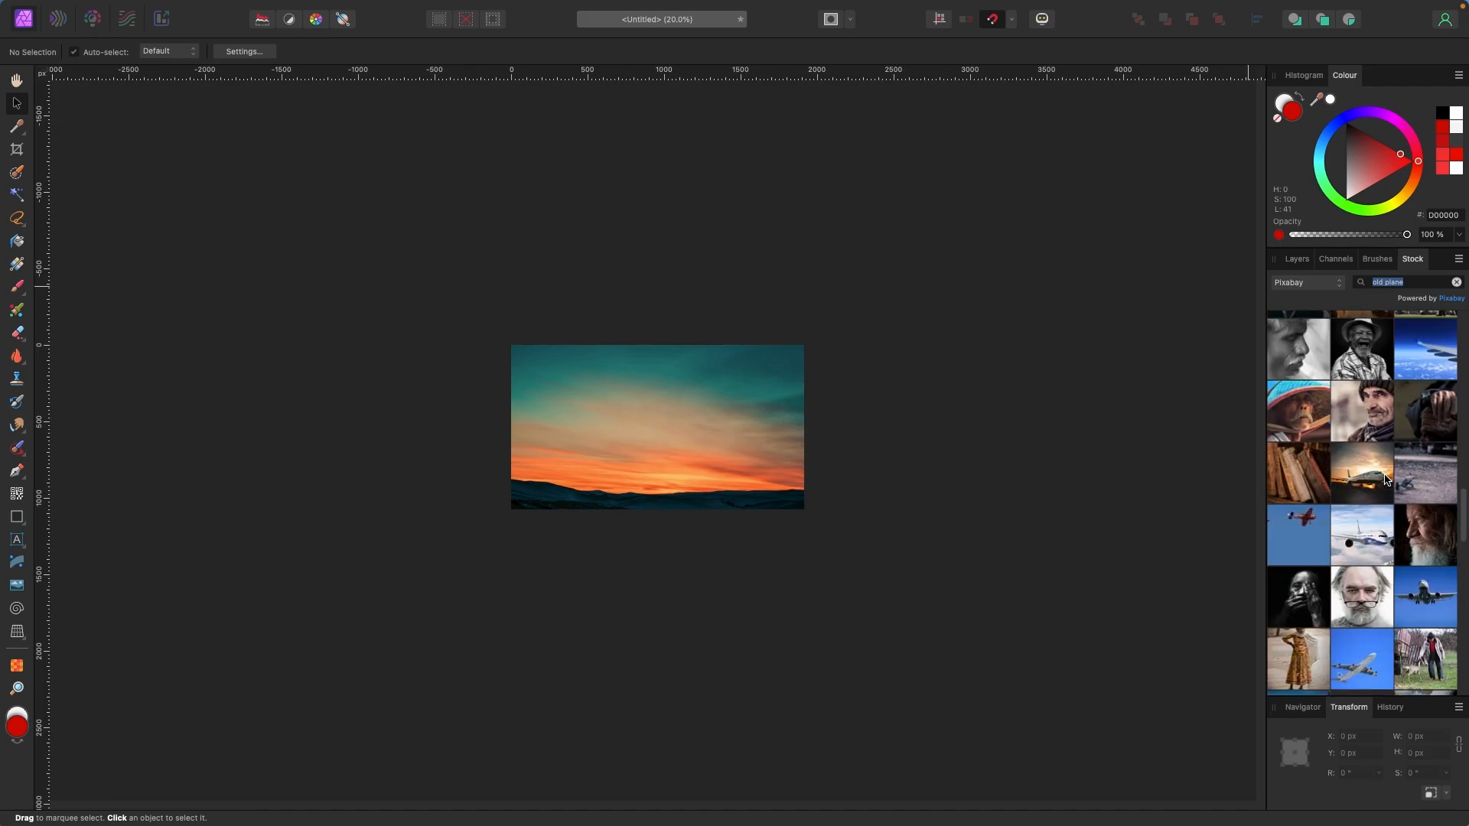
scroll(1385, 478, down, 6)
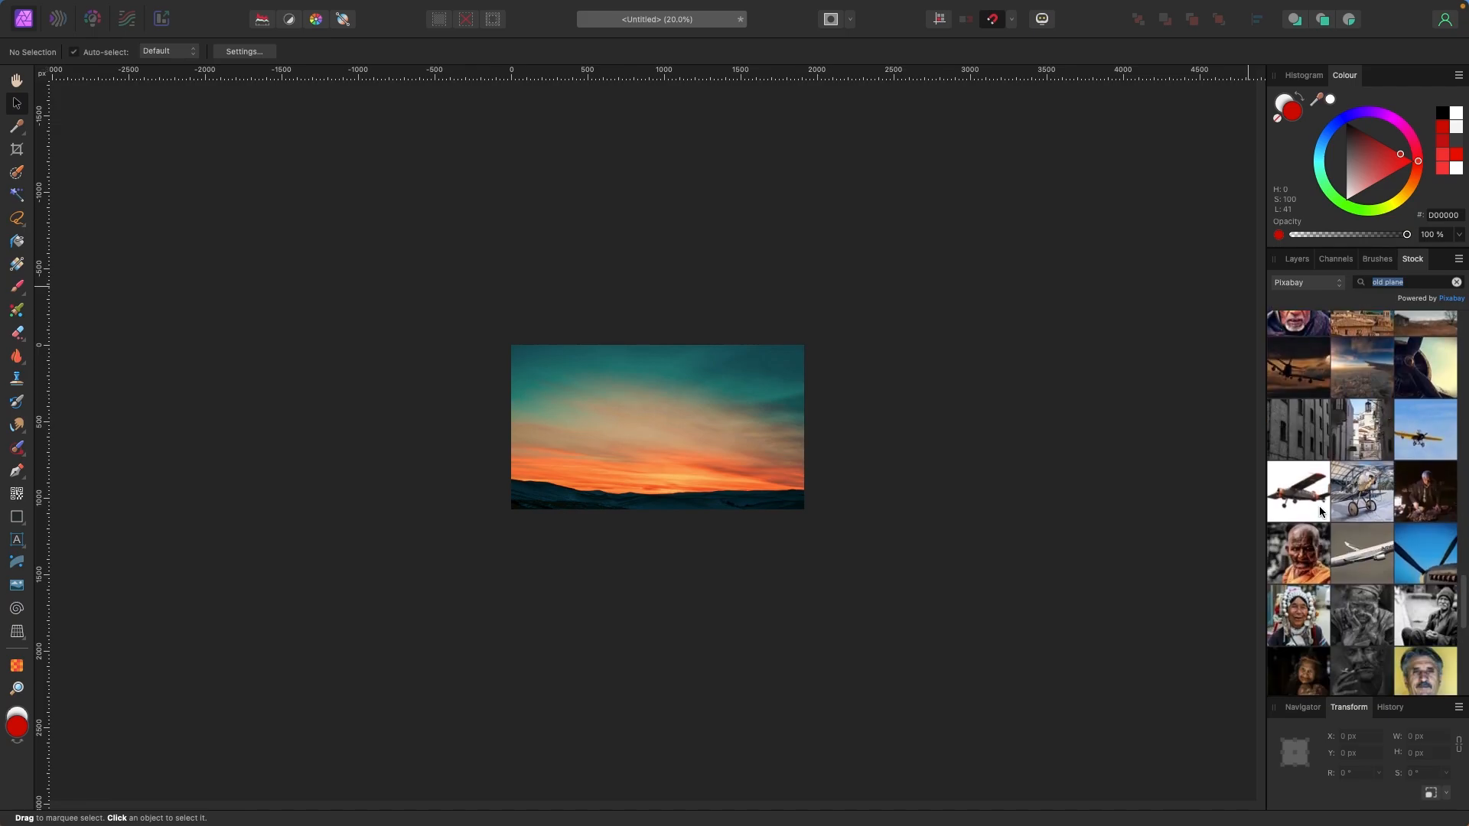
drag(1319, 506, 678, 475)
drag(291, 212, 823, 552)
drag(909, 682, 607, 466)
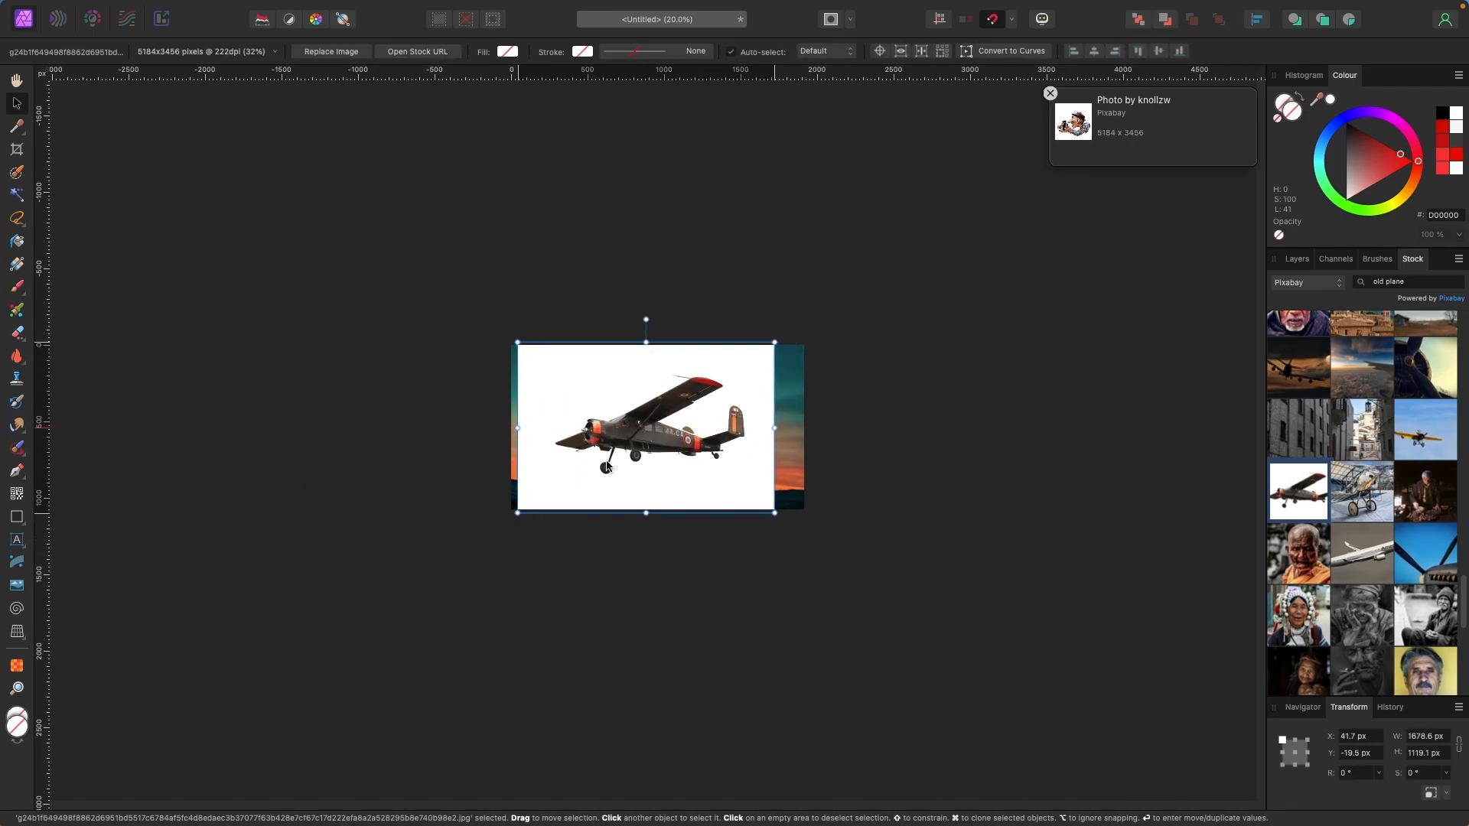
Select the whole plane with the Selection Brush Tool at 40.3 px width, using 24.8 px for the remaining parts such as the red wing tip
key(super+plus)
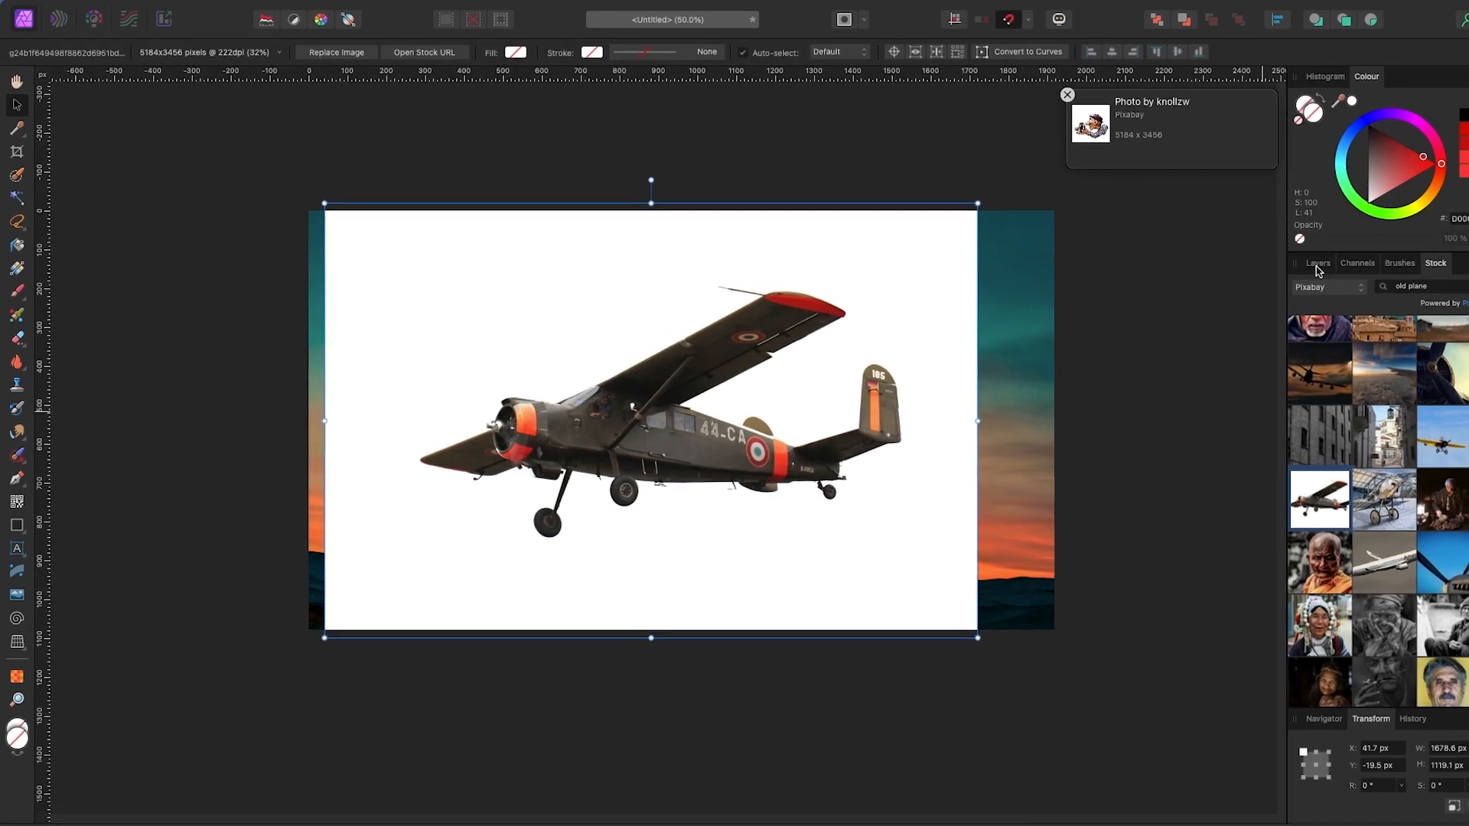
click(1318, 263)
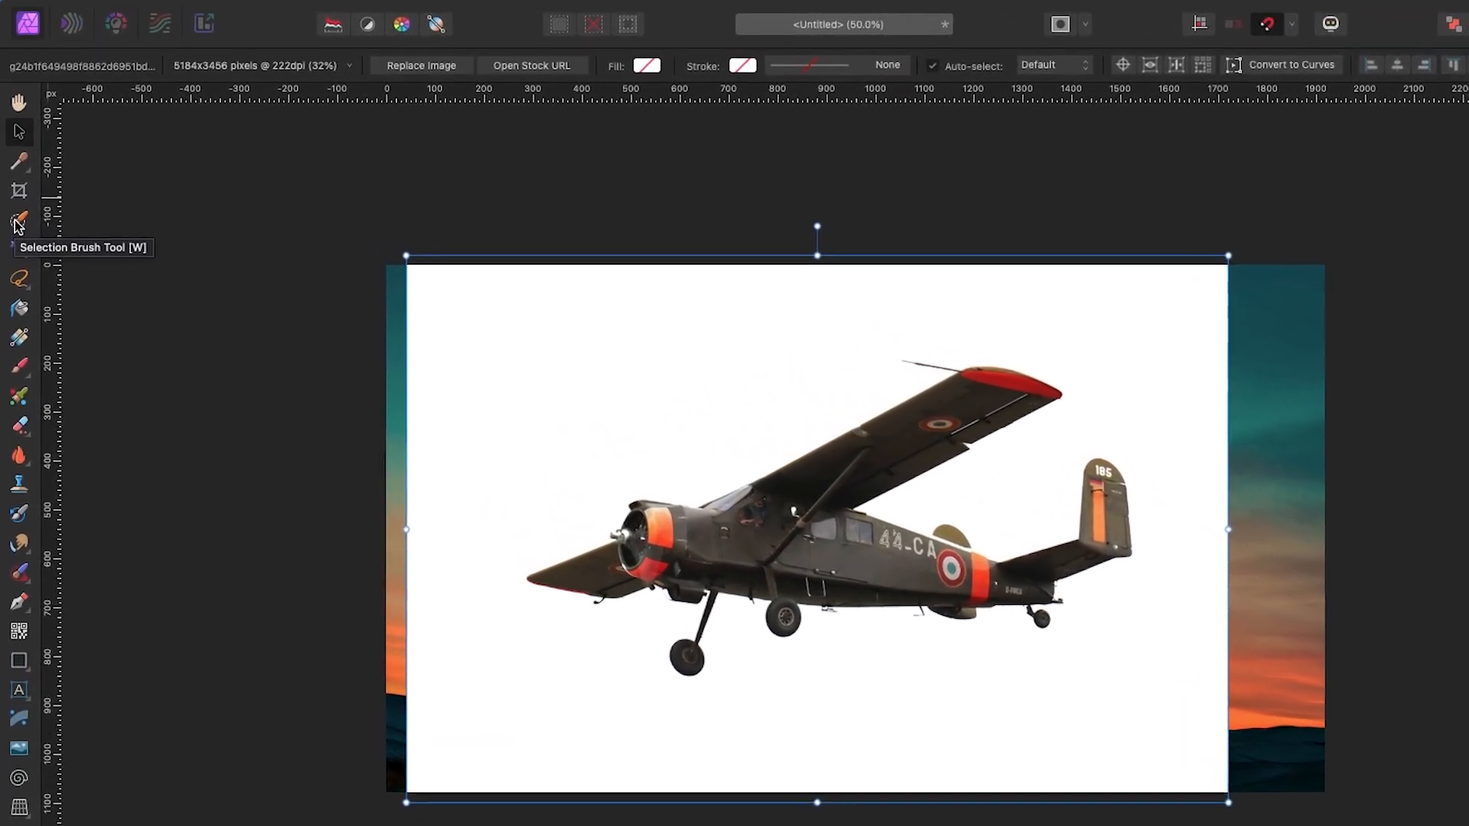
click(19, 222)
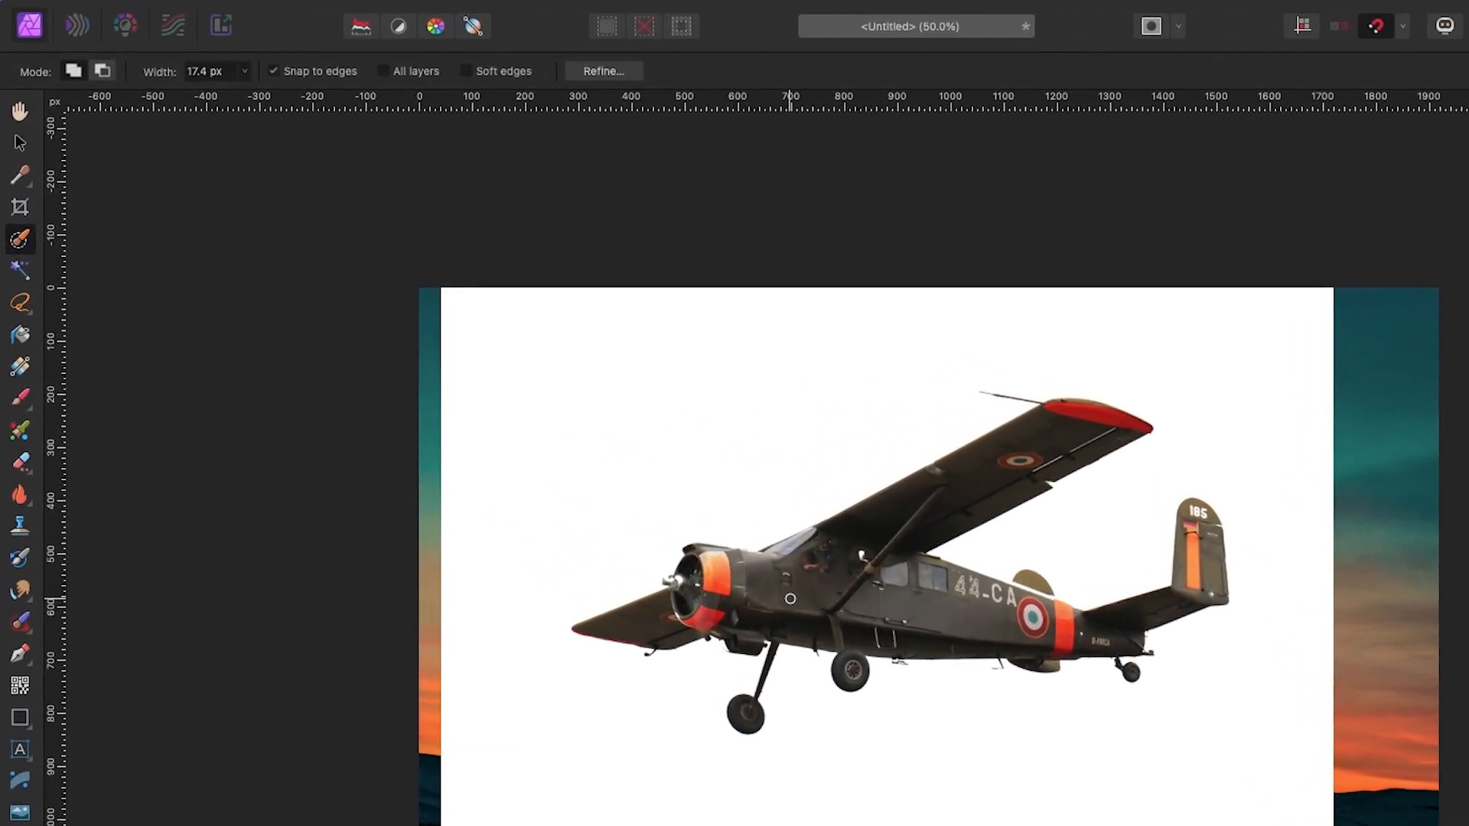
key(bracketright)
key(bracketright)
key(bracketright)
mouse_move(798, 599)
mouse_down()
mouse_move(721, 598)
mouse_move(982, 486)
mouse_move(928, 511)
mouse_move(897, 601)
mouse_move(1084, 626)
mouse_move(1169, 607)
mouse_move(1197, 533)
mouse_up()
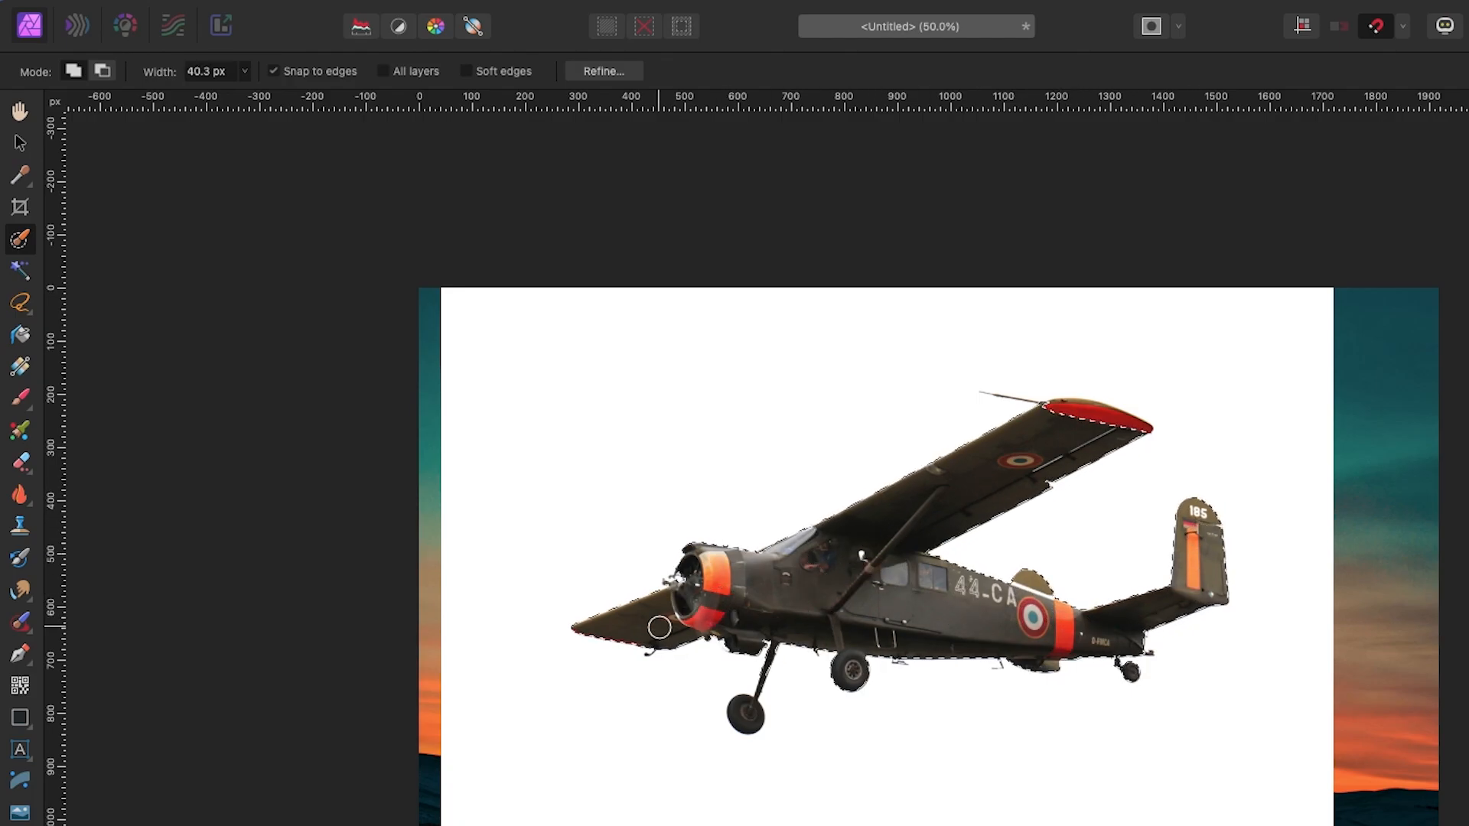
key(bracketleft)
key(bracketleft)
click(1098, 421)
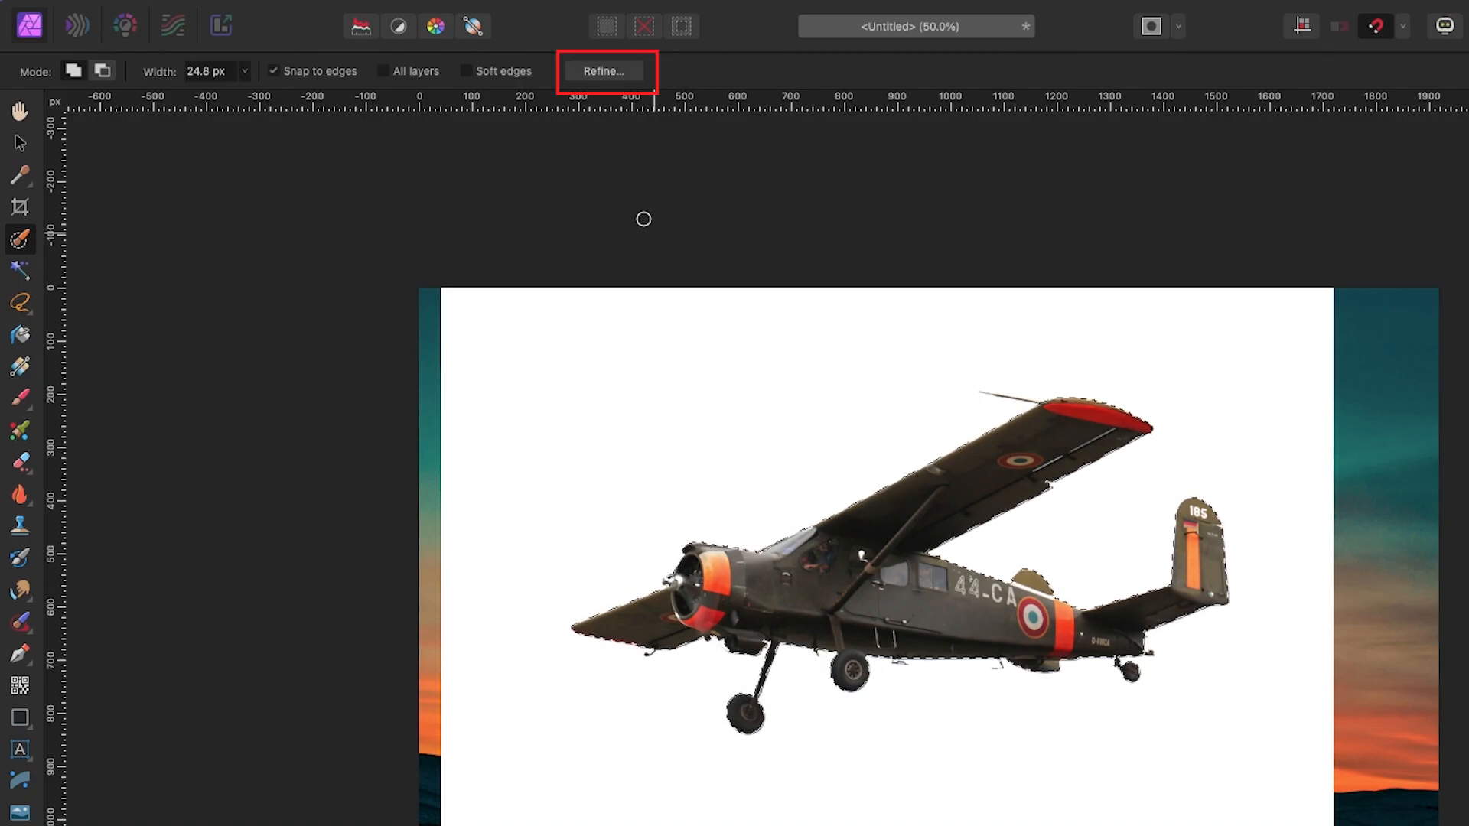
Refine the plane selection with output to a new layer, and delete the original white-background plane image layer
click(621, 74)
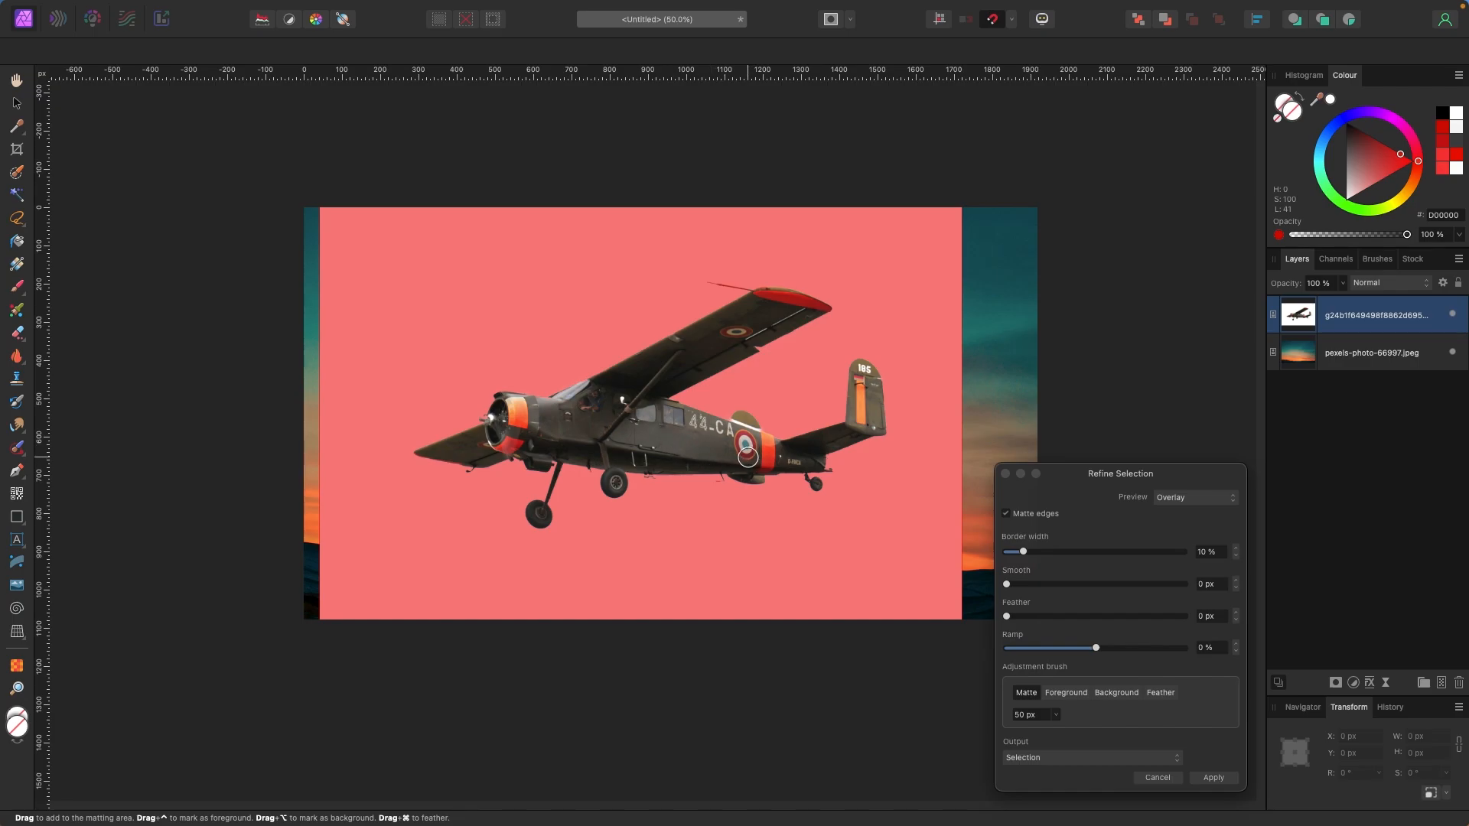
drag(1084, 479, 992, 304)
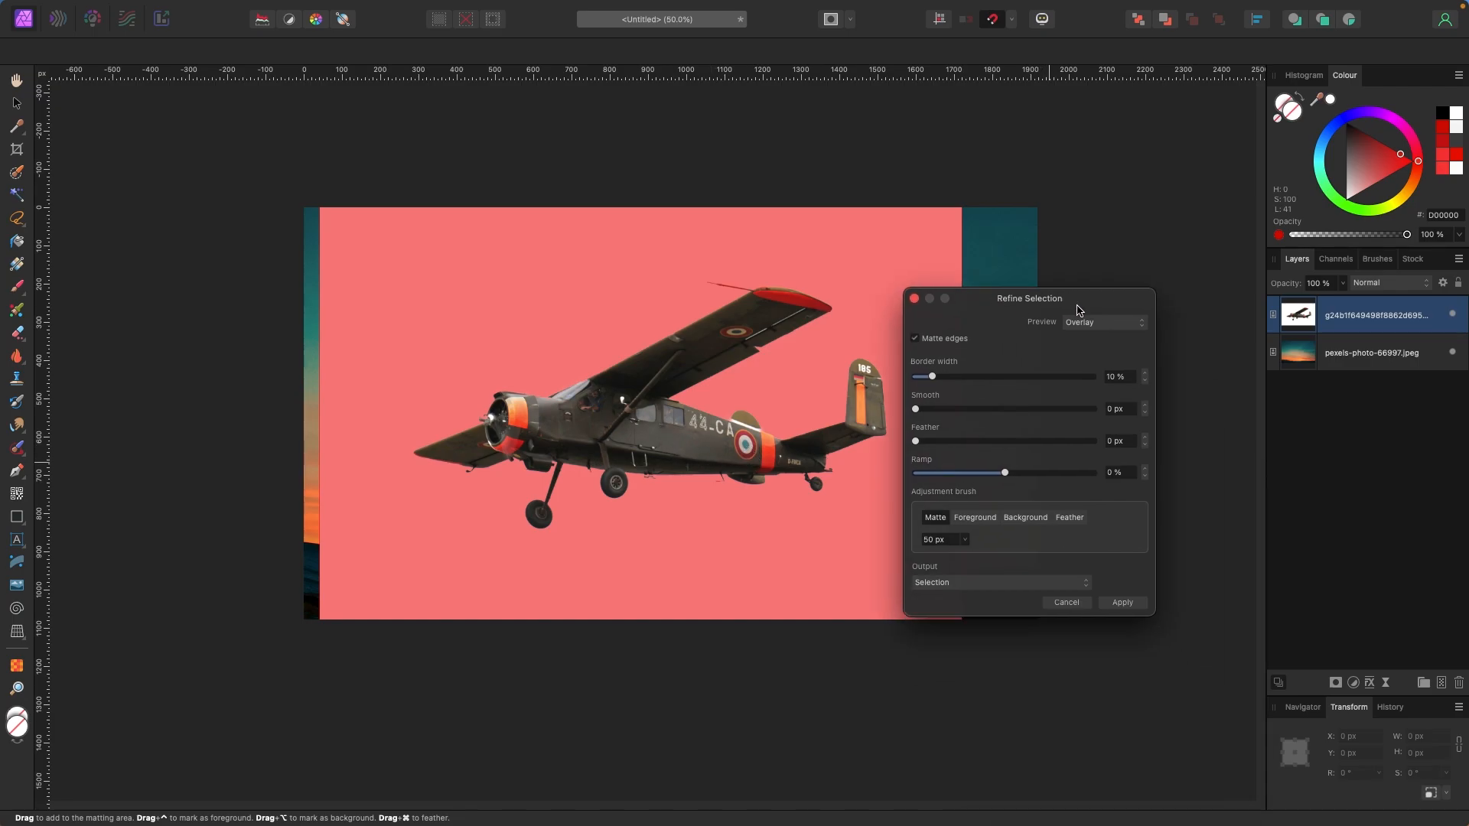
click(942, 590)
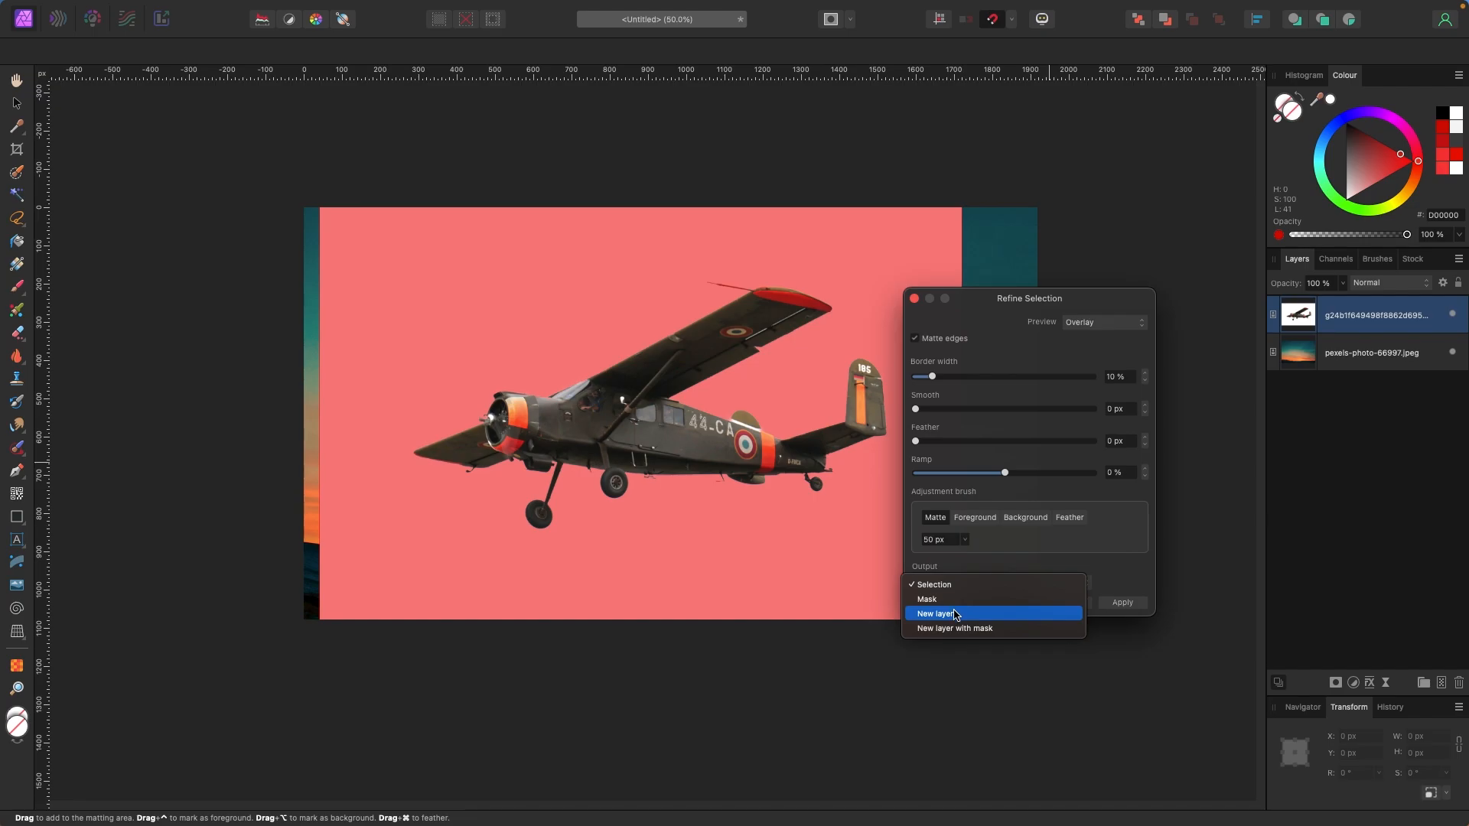
click(955, 615)
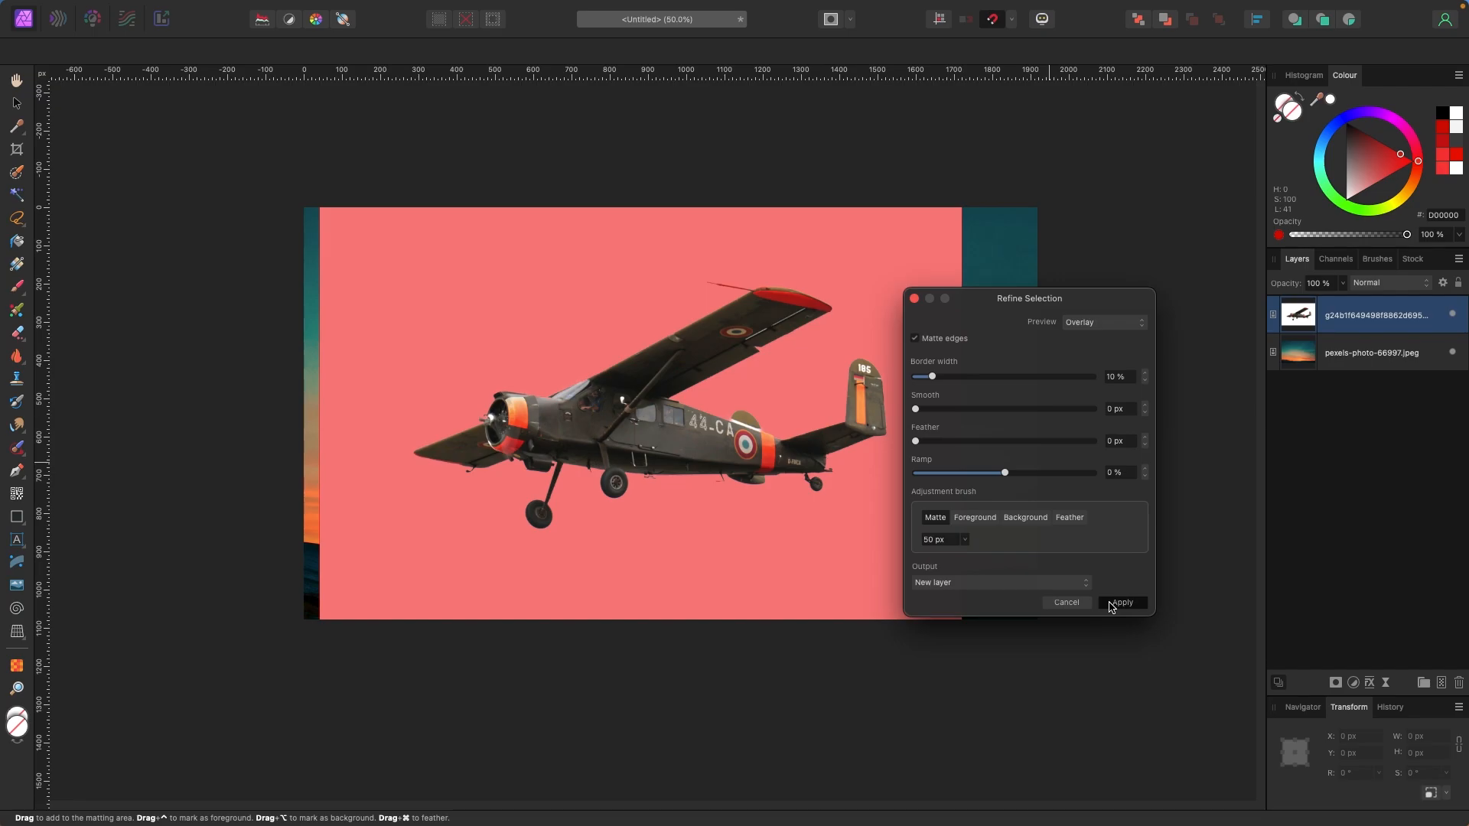
click(1122, 603)
click(1354, 364)
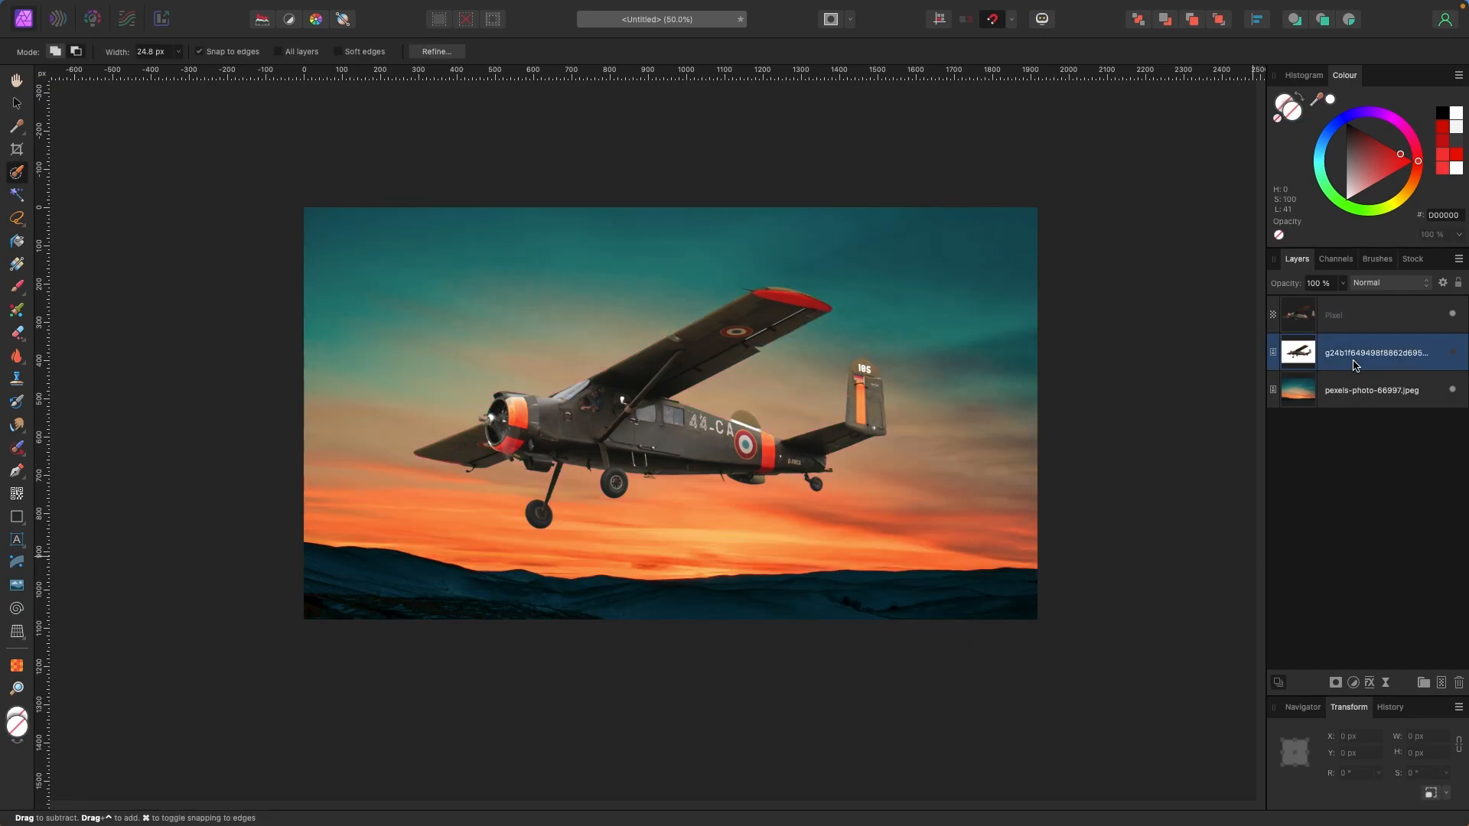
key(Delete)
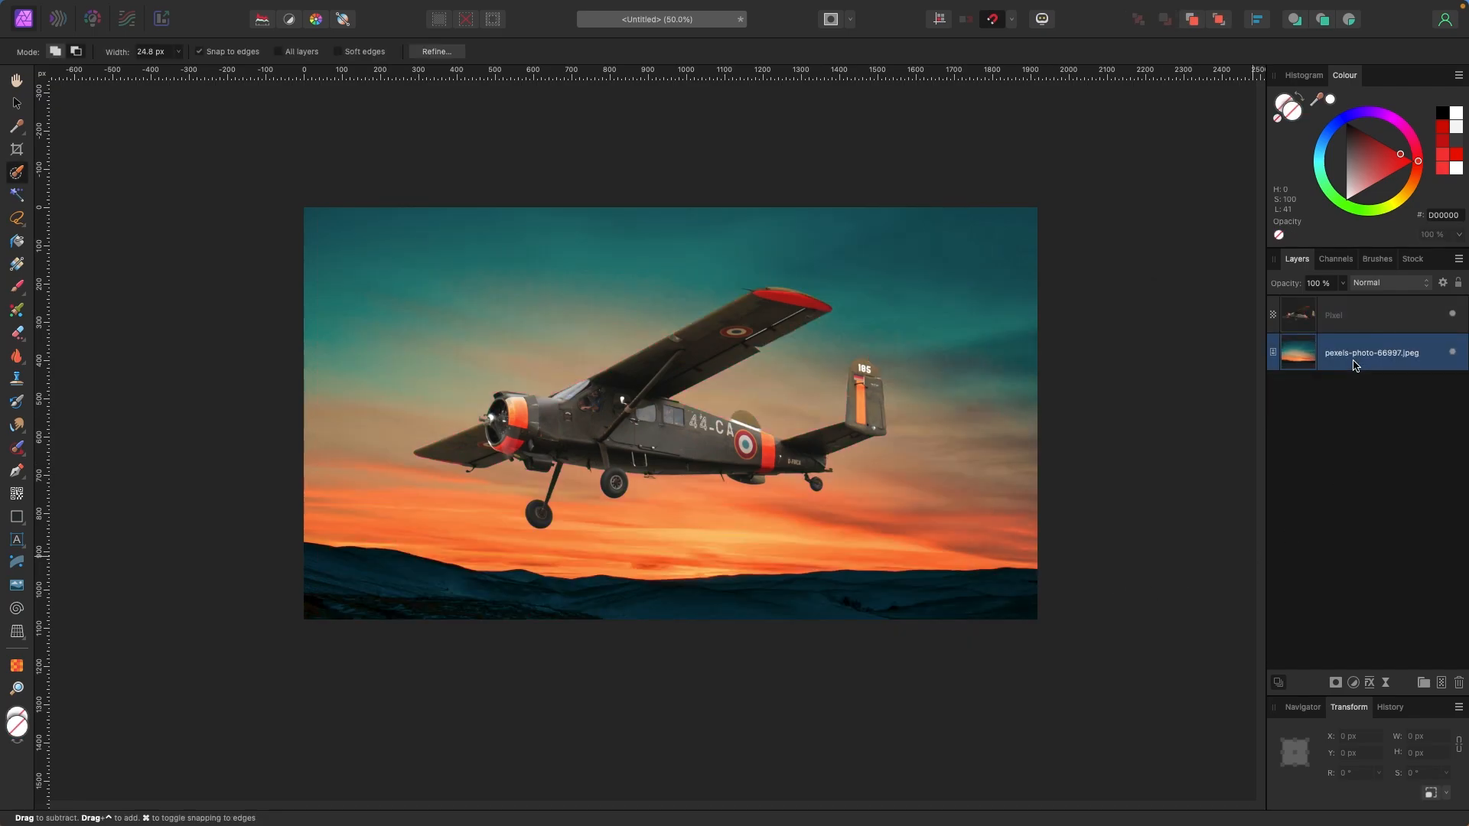
Flip the cut-out plane horizontally and scale it down to about 445 × 231 px in the upper-right part of the sky
click(17, 103)
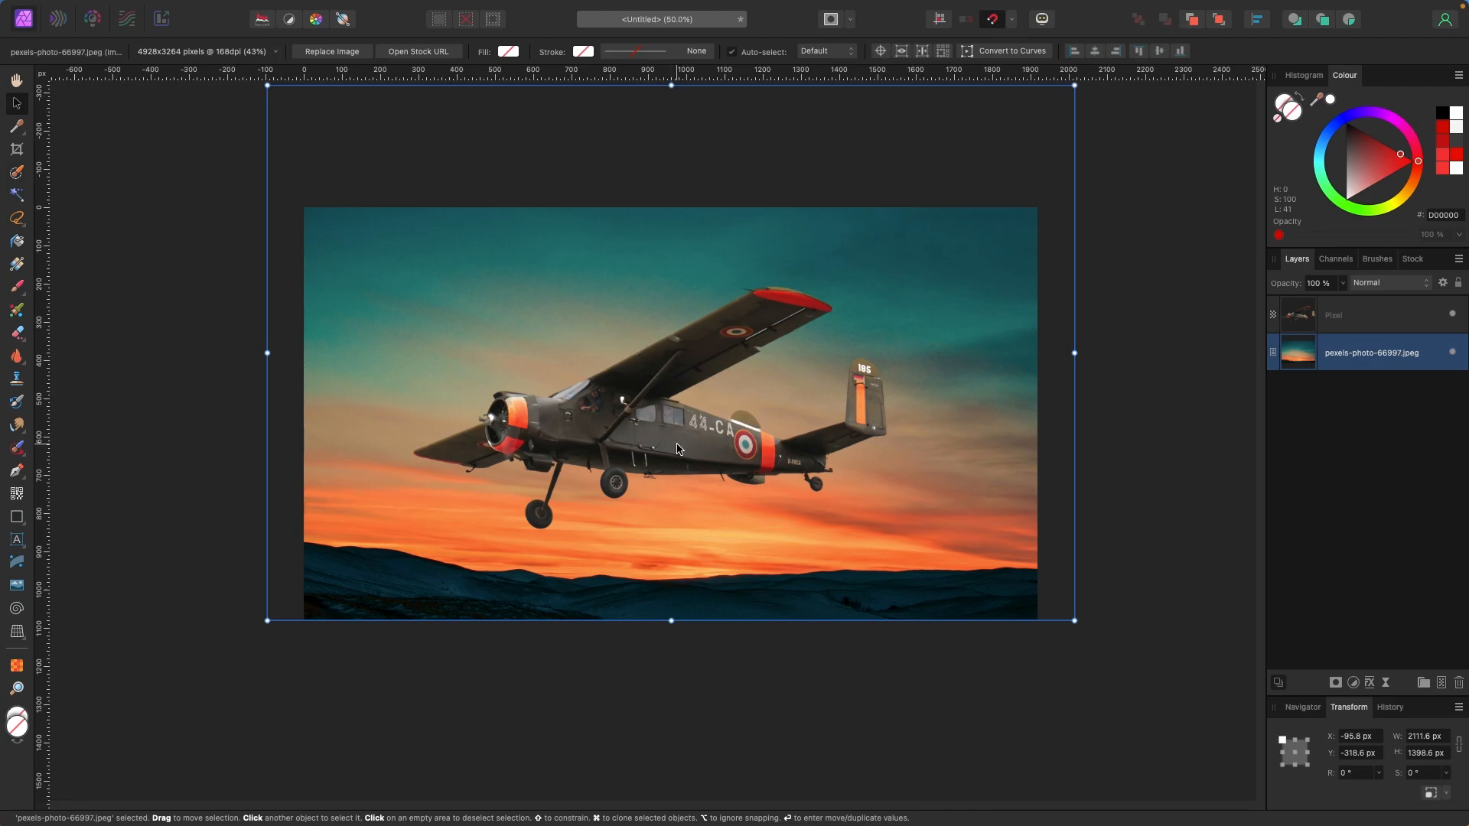
click(650, 435)
drag(650, 435, 677, 427)
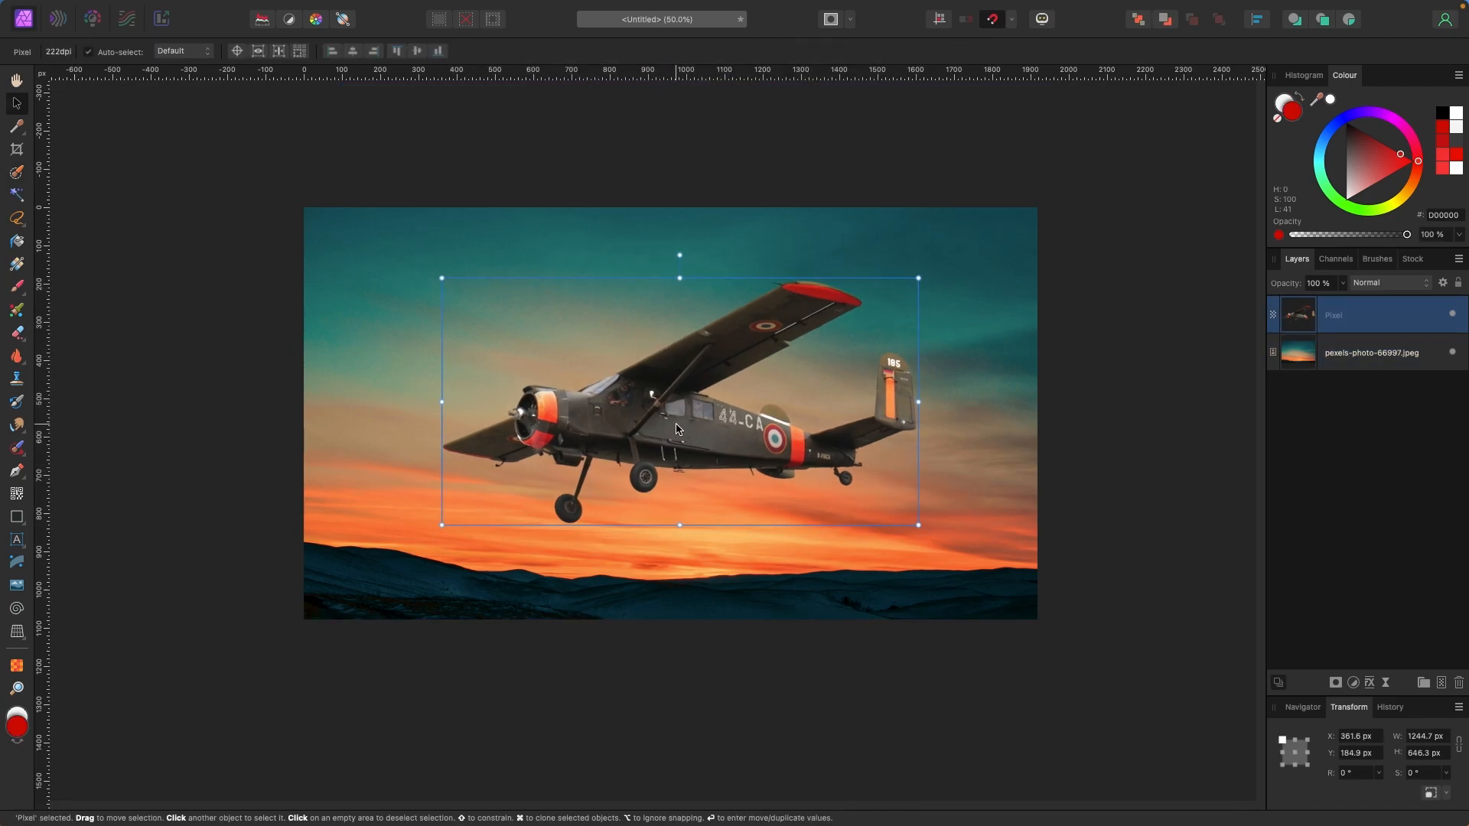
right_click(663, 408)
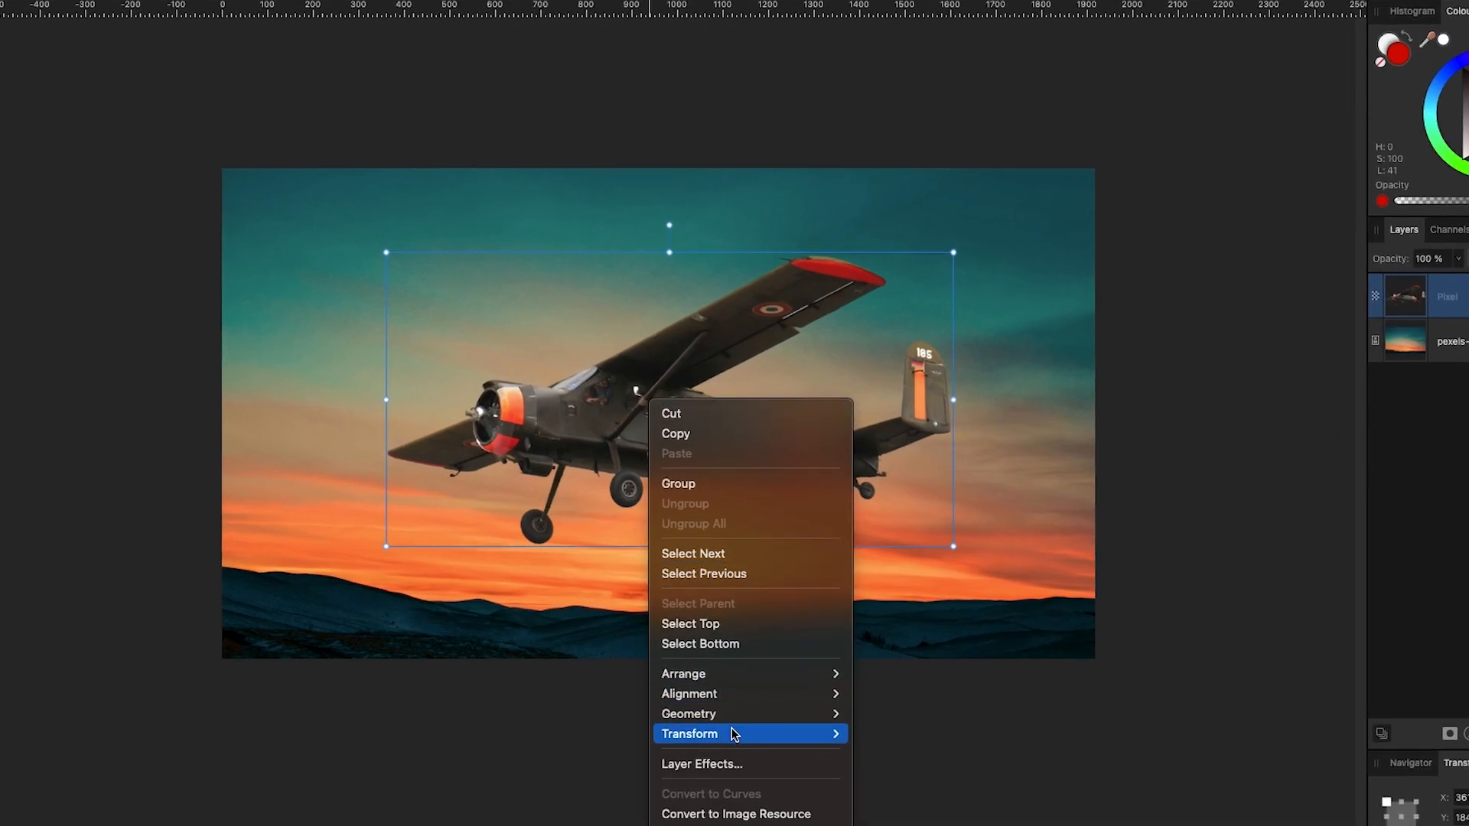
mouse_move(734, 734)
click(942, 784)
drag(952, 546, 956, 306)
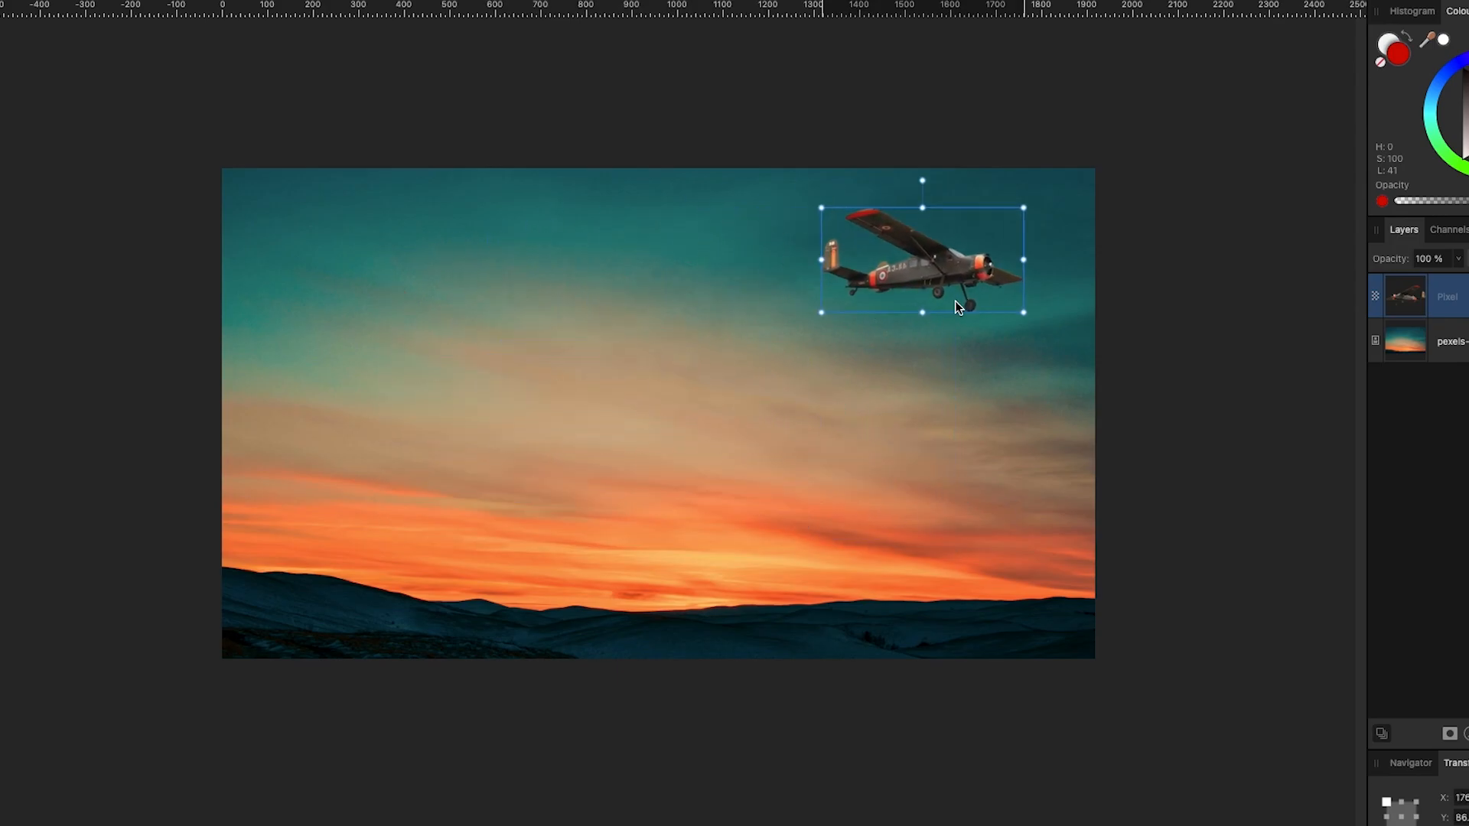
click(1190, 302)
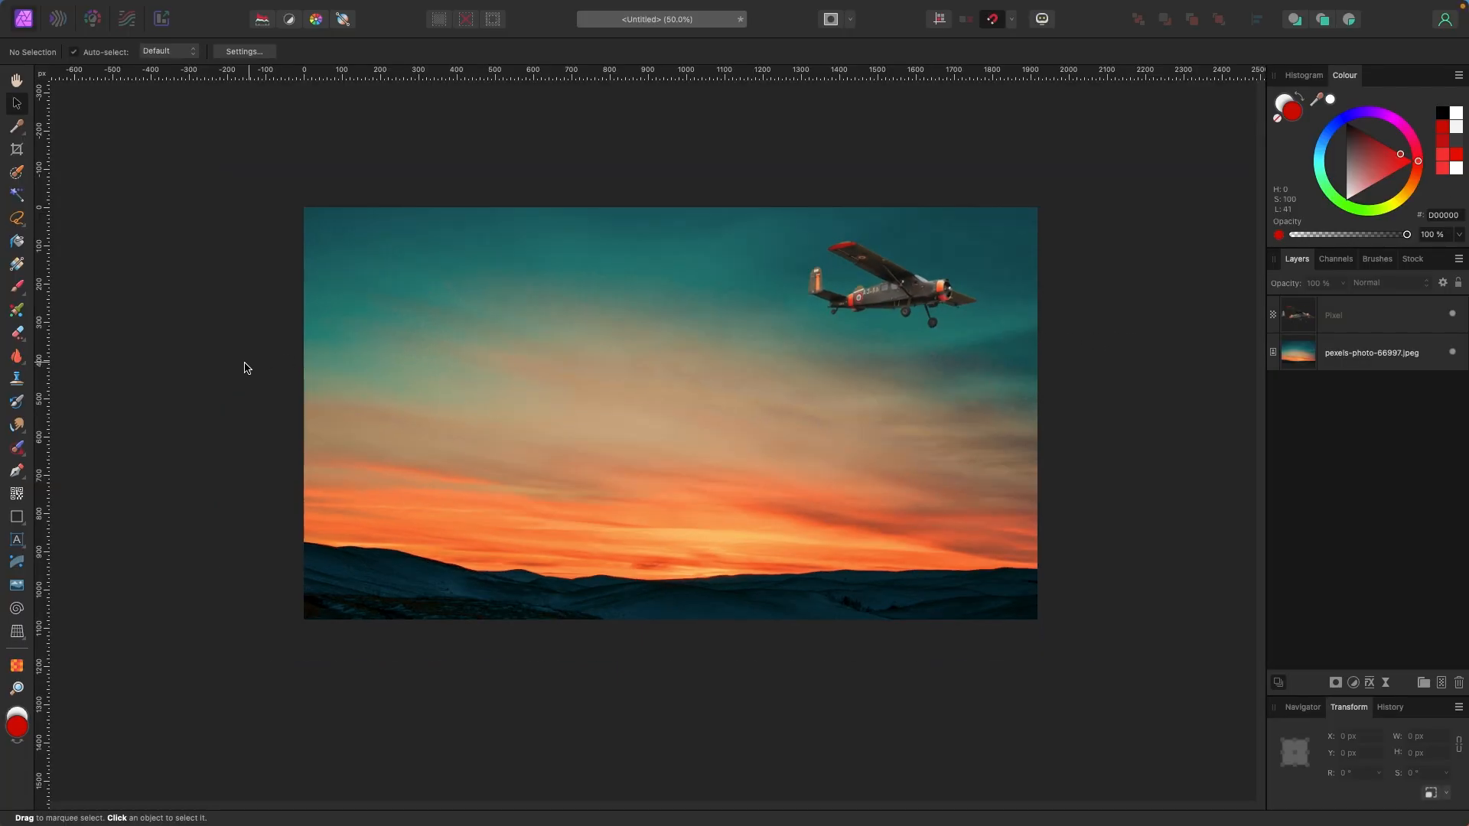
Add the white art text "TRAVEL" in Newake at about 486.5 pt and centre it on the canvas
click(17, 541)
drag(388, 302, 440, 426)
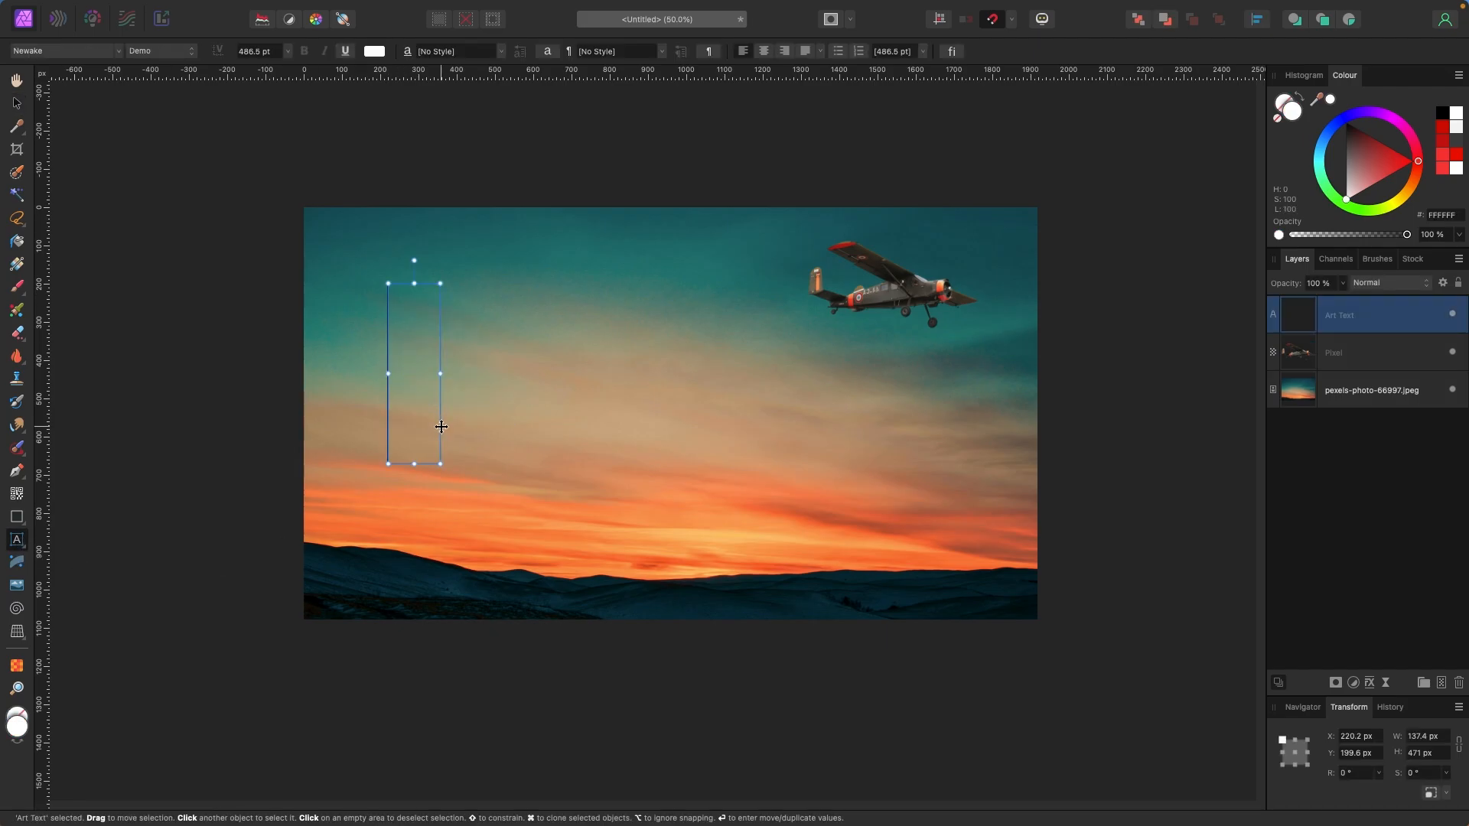
text(TRAVEL)
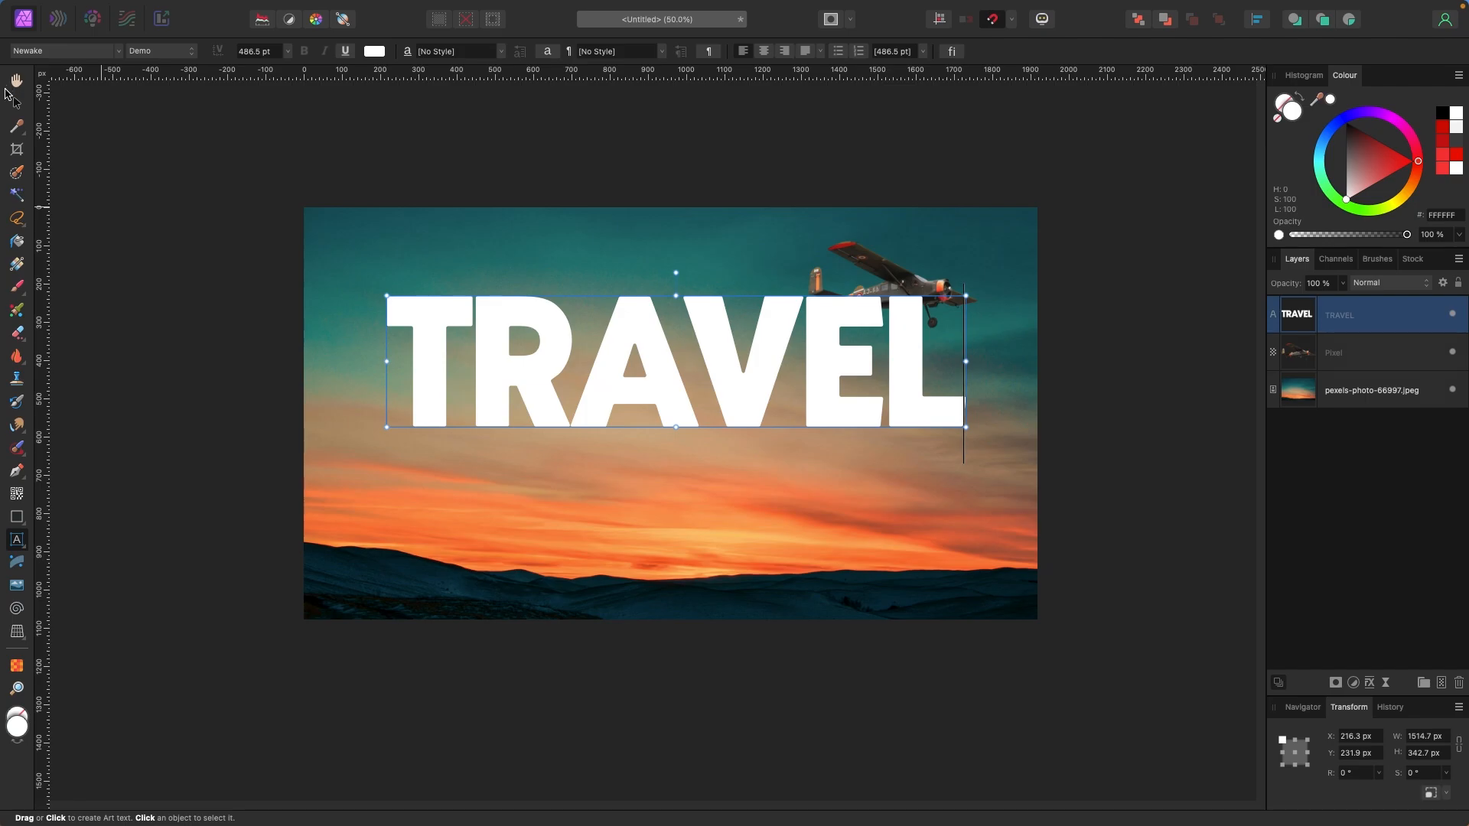
click(16, 101)
drag(797, 378, 793, 431)
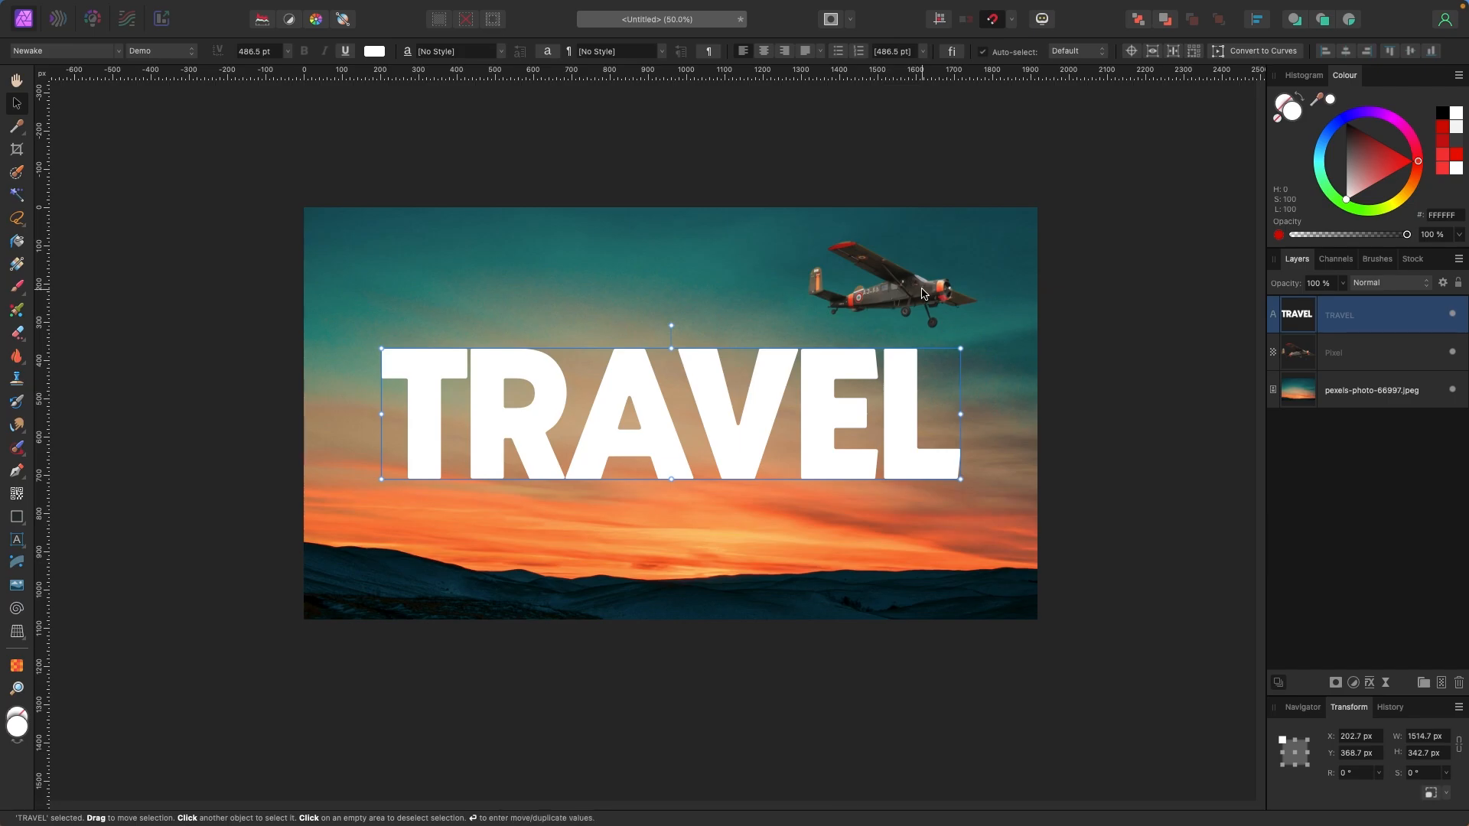
Move the plane down and inward to the text's upper edge, stack its layer above TRAVEL, and rename it "plane"
drag(920, 291, 857, 313)
click(1365, 325)
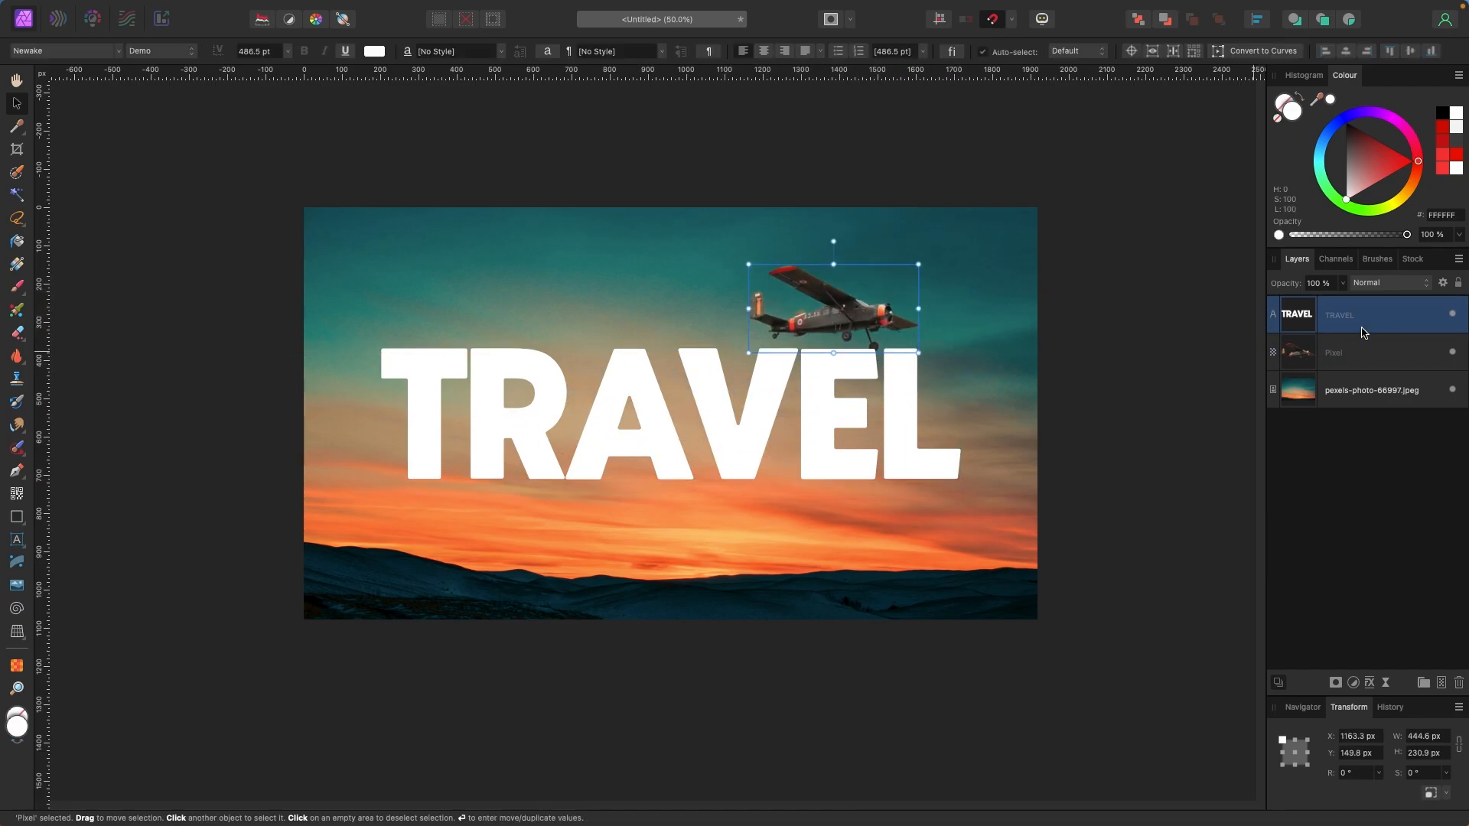
drag(1359, 317, 1354, 372)
double_click(1340, 321)
text(plane)
click(1314, 462)
Place the plane over the letters V, E and L, enlarged to about 582 × 302 px and rotated about 0.9°
drag(861, 317, 879, 431)
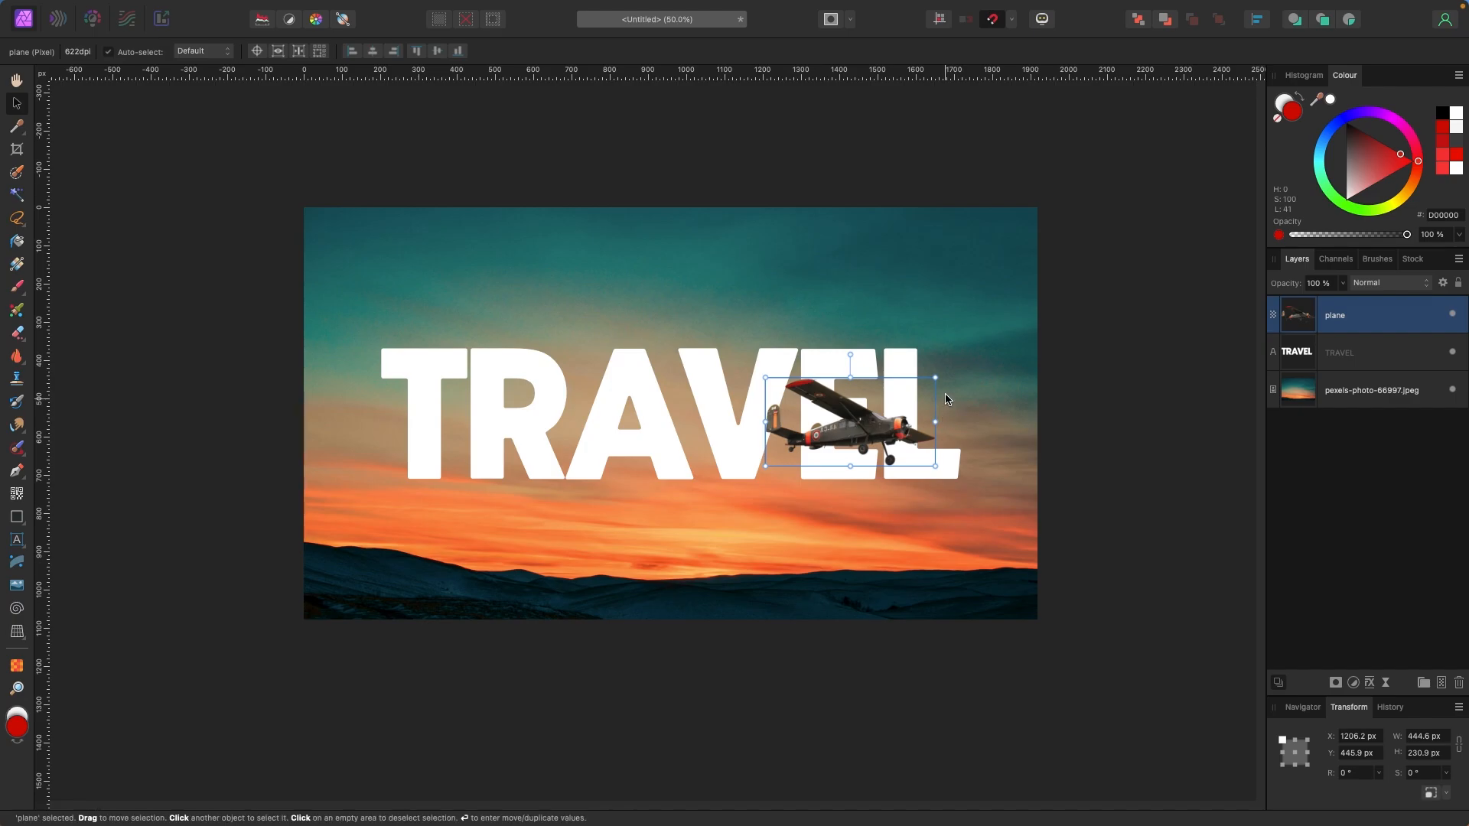
drag(936, 377, 960, 365)
drag(919, 421, 866, 418)
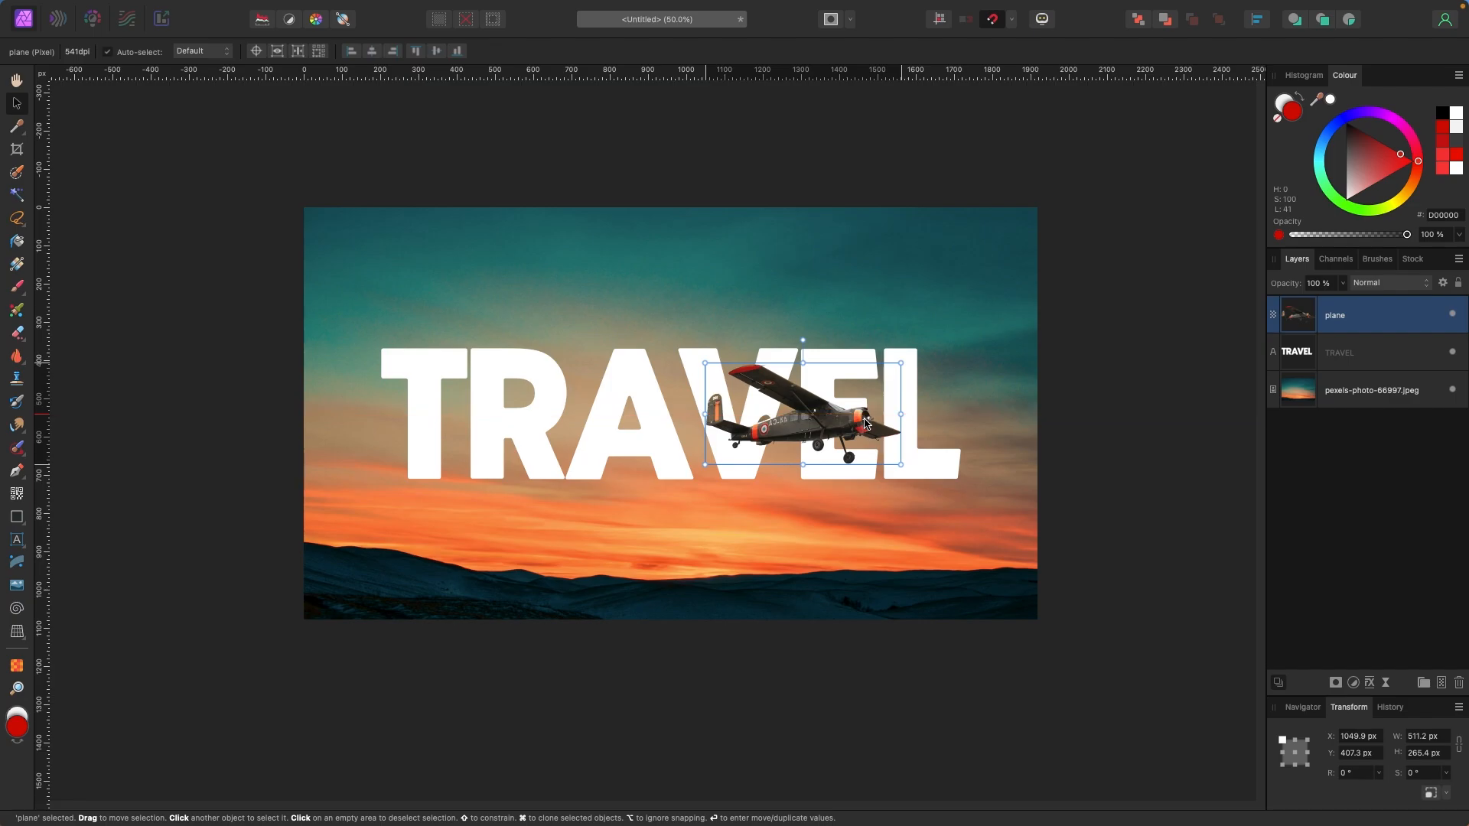
drag(905, 358, 896, 344)
drag(821, 419, 793, 421)
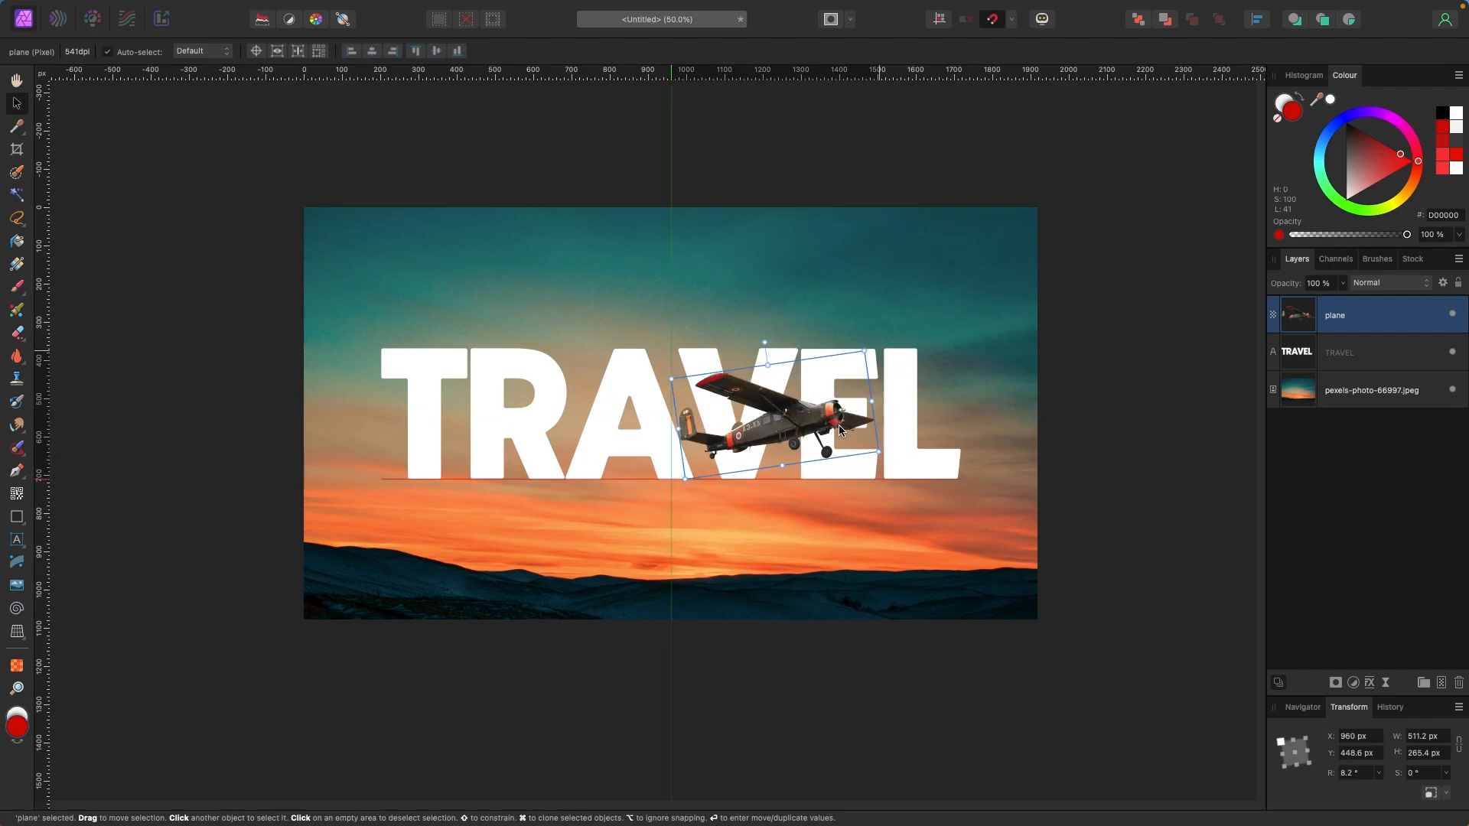
mouse_move(872, 349)
mouse_down()
mouse_move(882, 361)
mouse_move(899, 348)
mouse_up()
drag(846, 393, 838, 399)
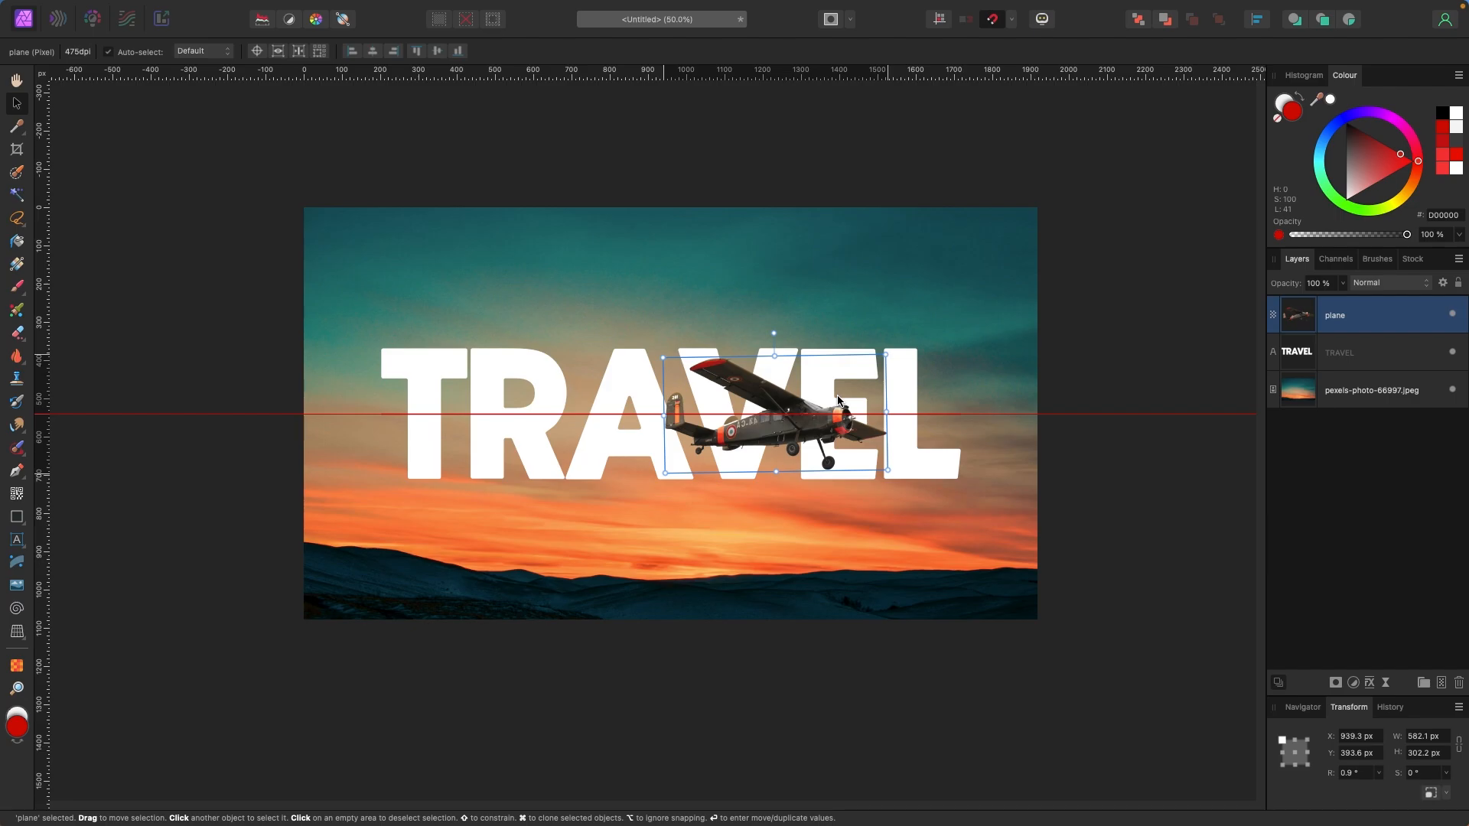
click(1033, 332)
click(230, 345)
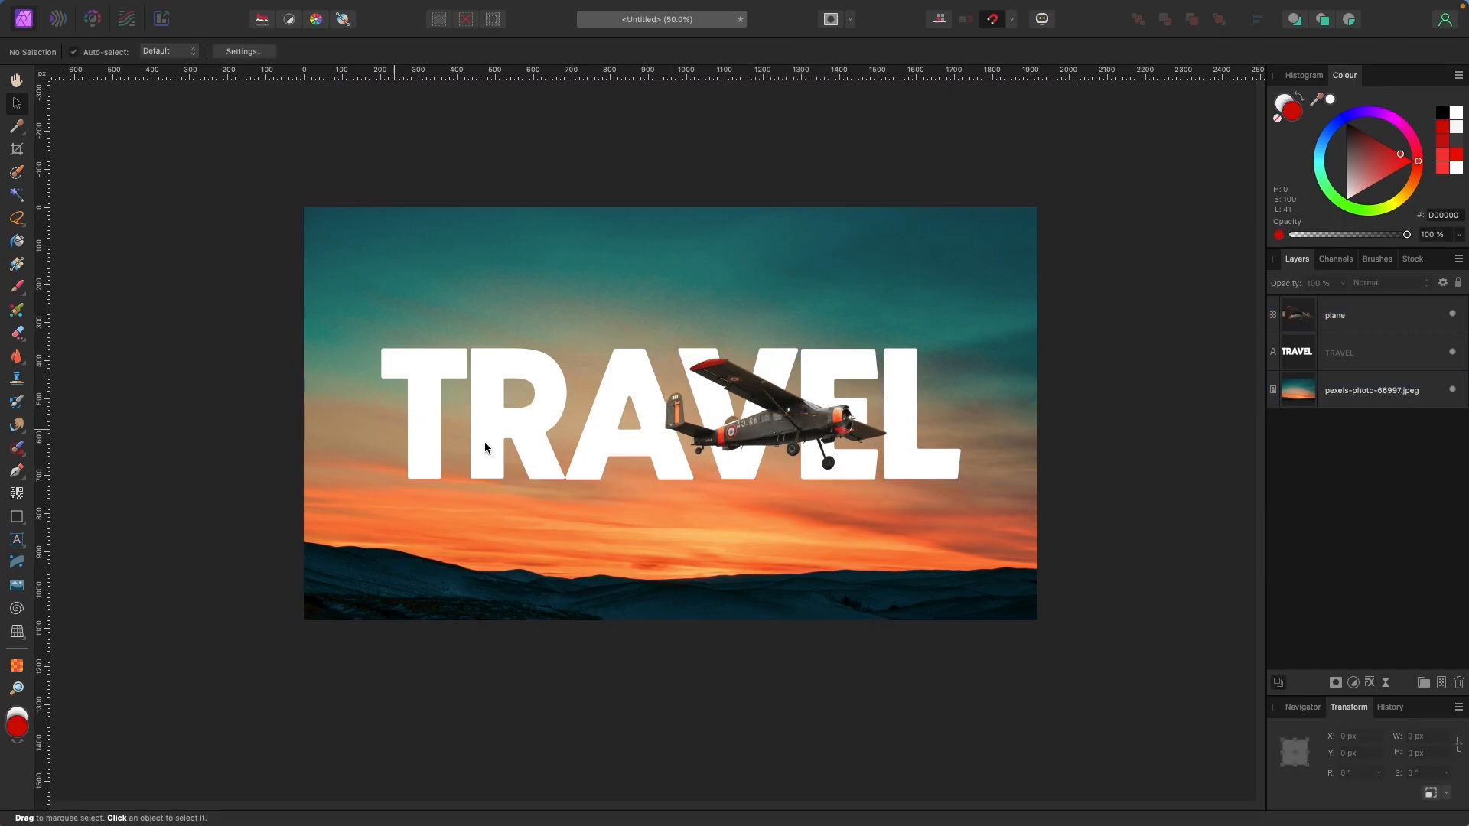
Draw a closed tapered shape with the Pen tool, about 802 × 138 px, widening from the plane's tail to the letter T's outer edge
key(super+plus)
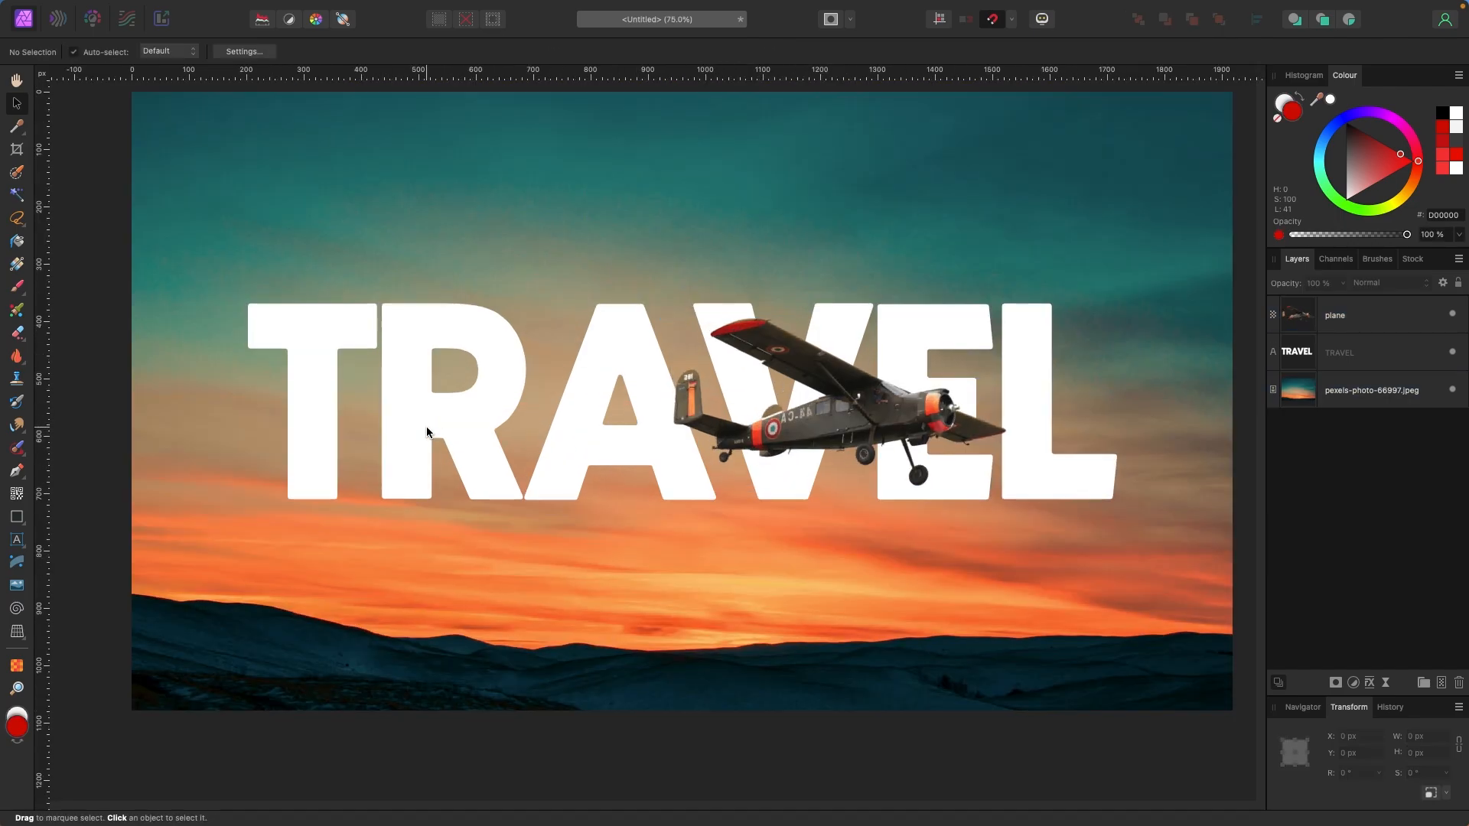
scroll(428, 427, up, 2)
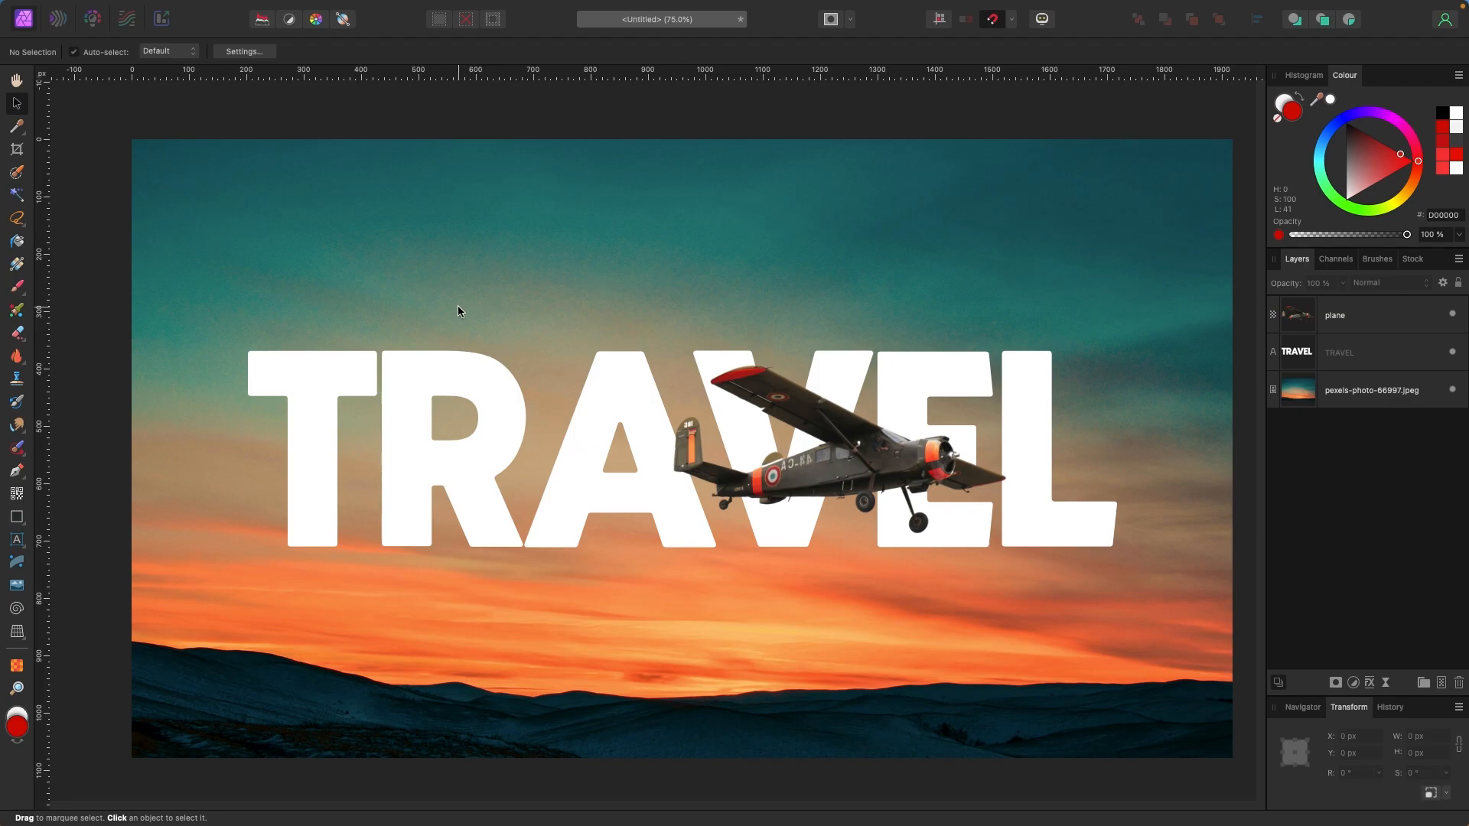
click(16, 479)
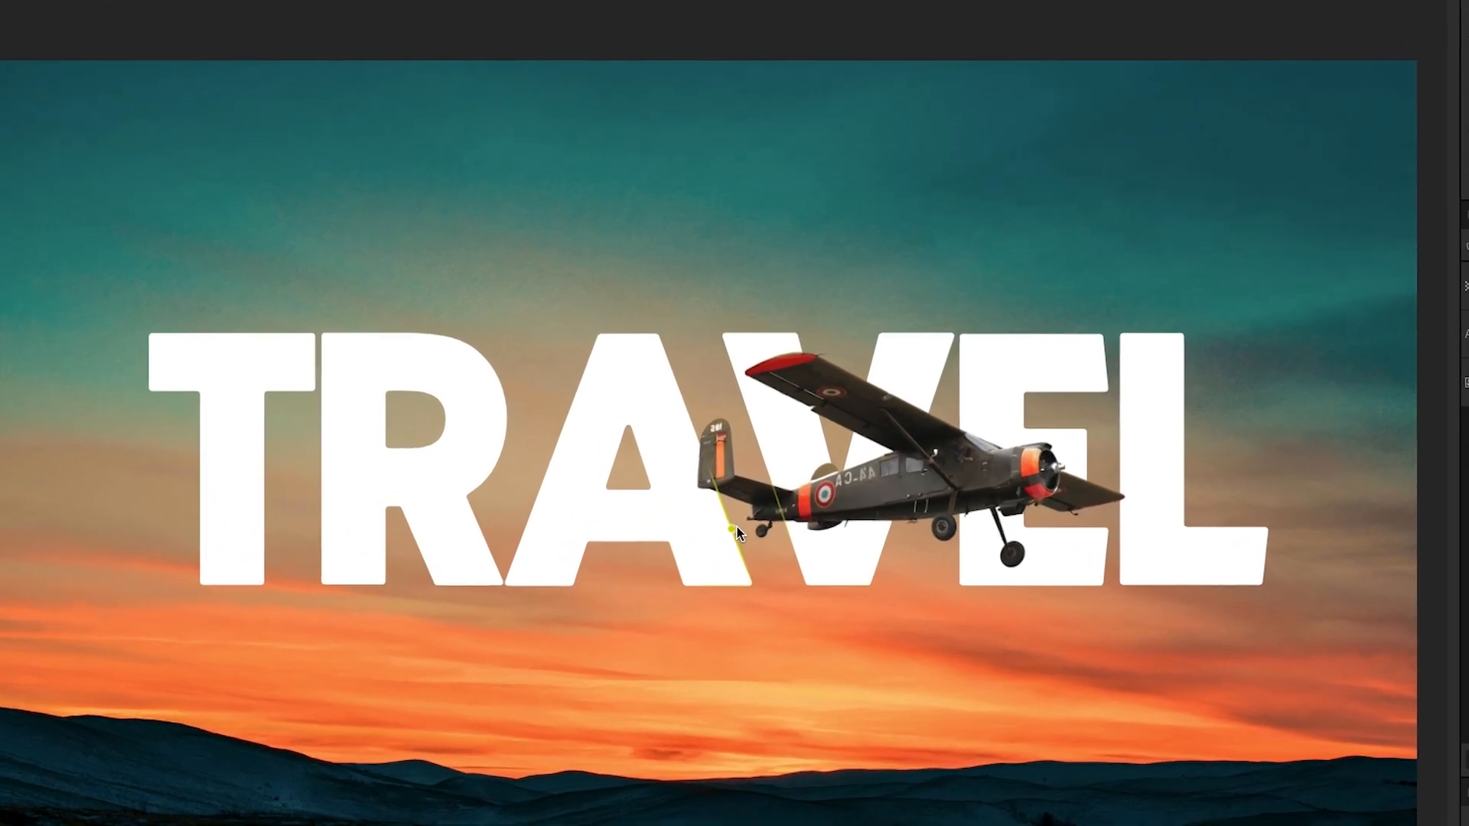
click(701, 503)
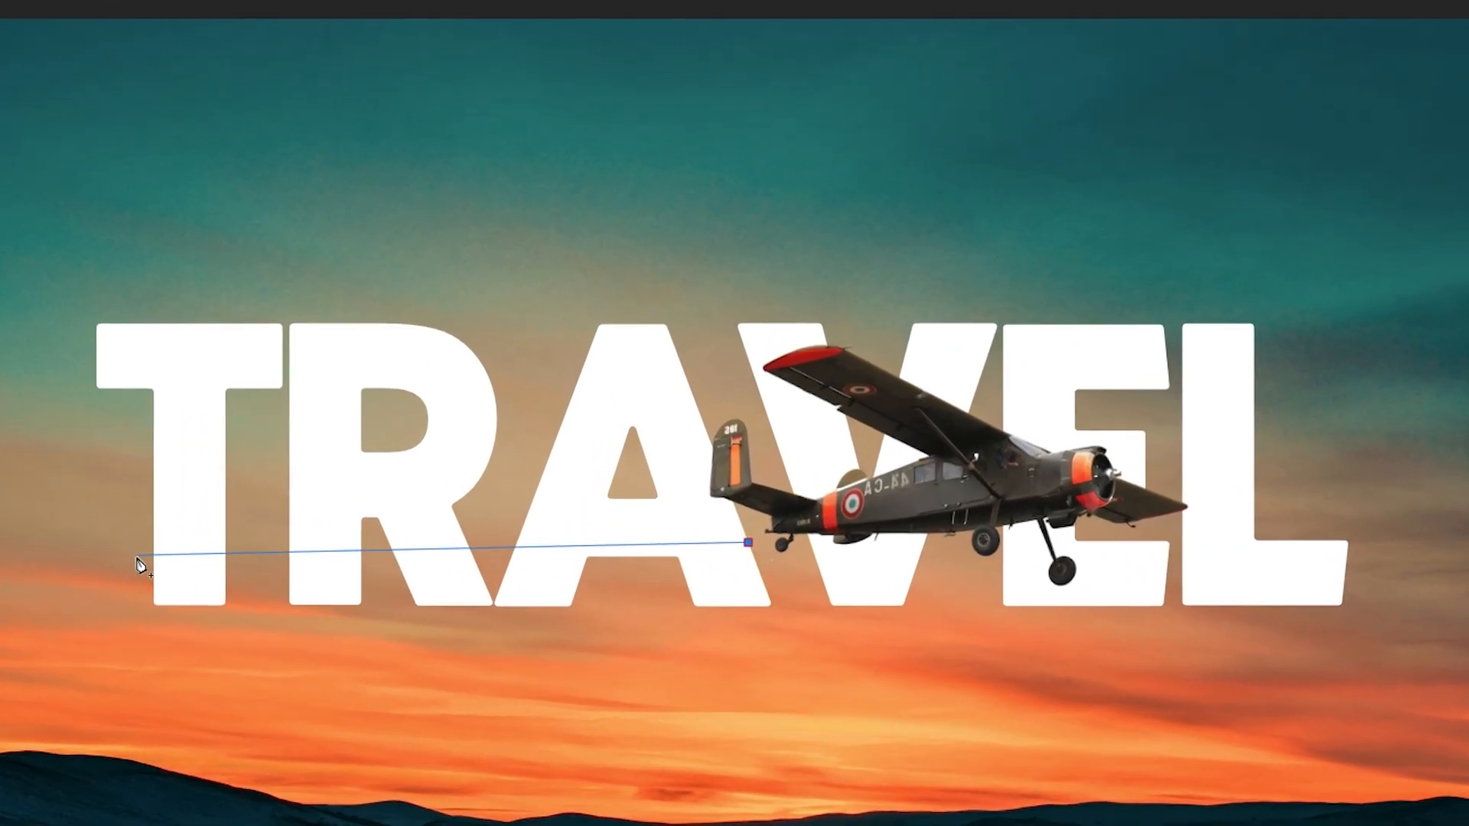
click(102, 581)
click(102, 469)
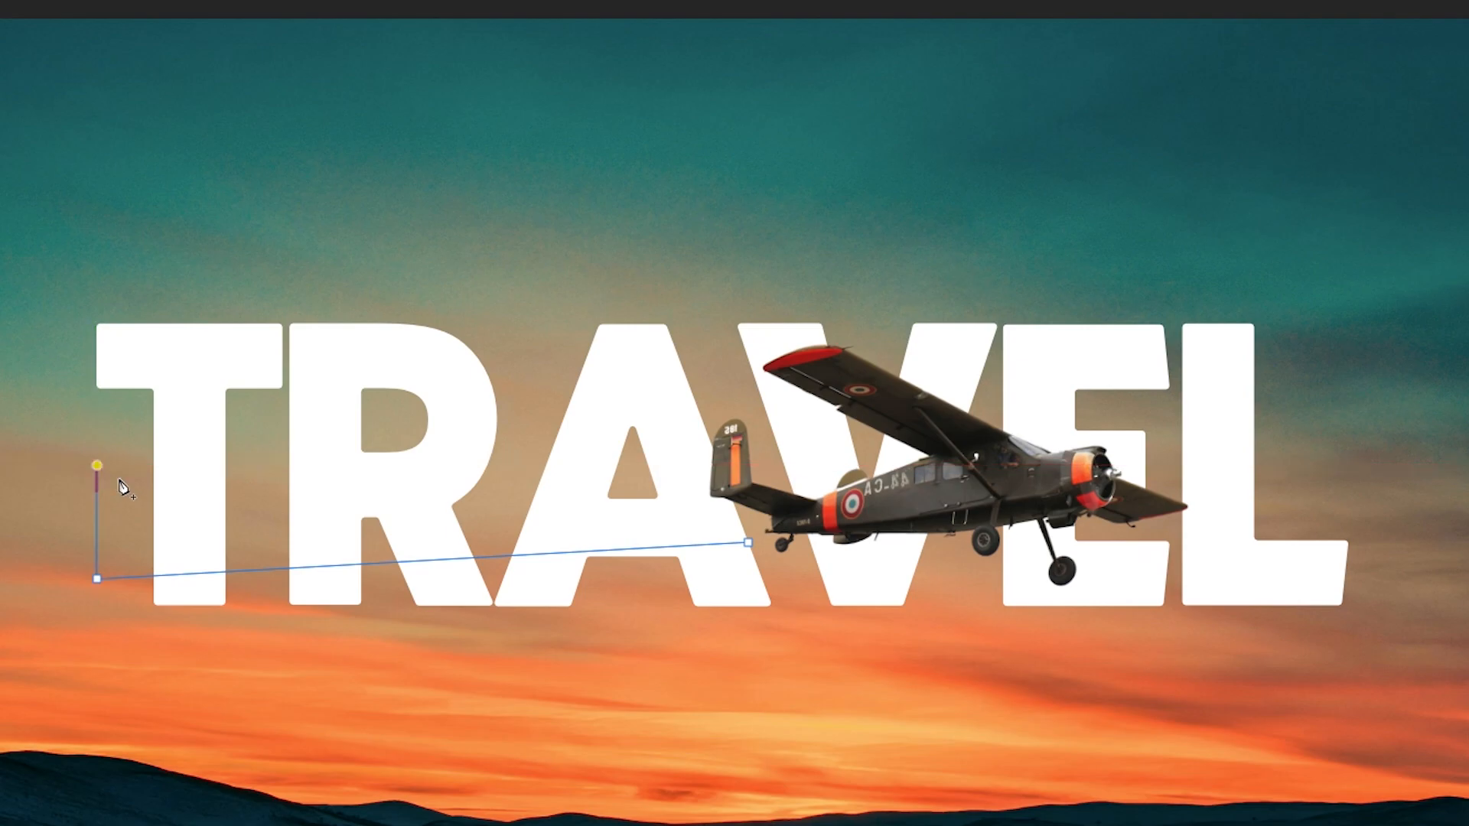
click(754, 519)
click(748, 543)
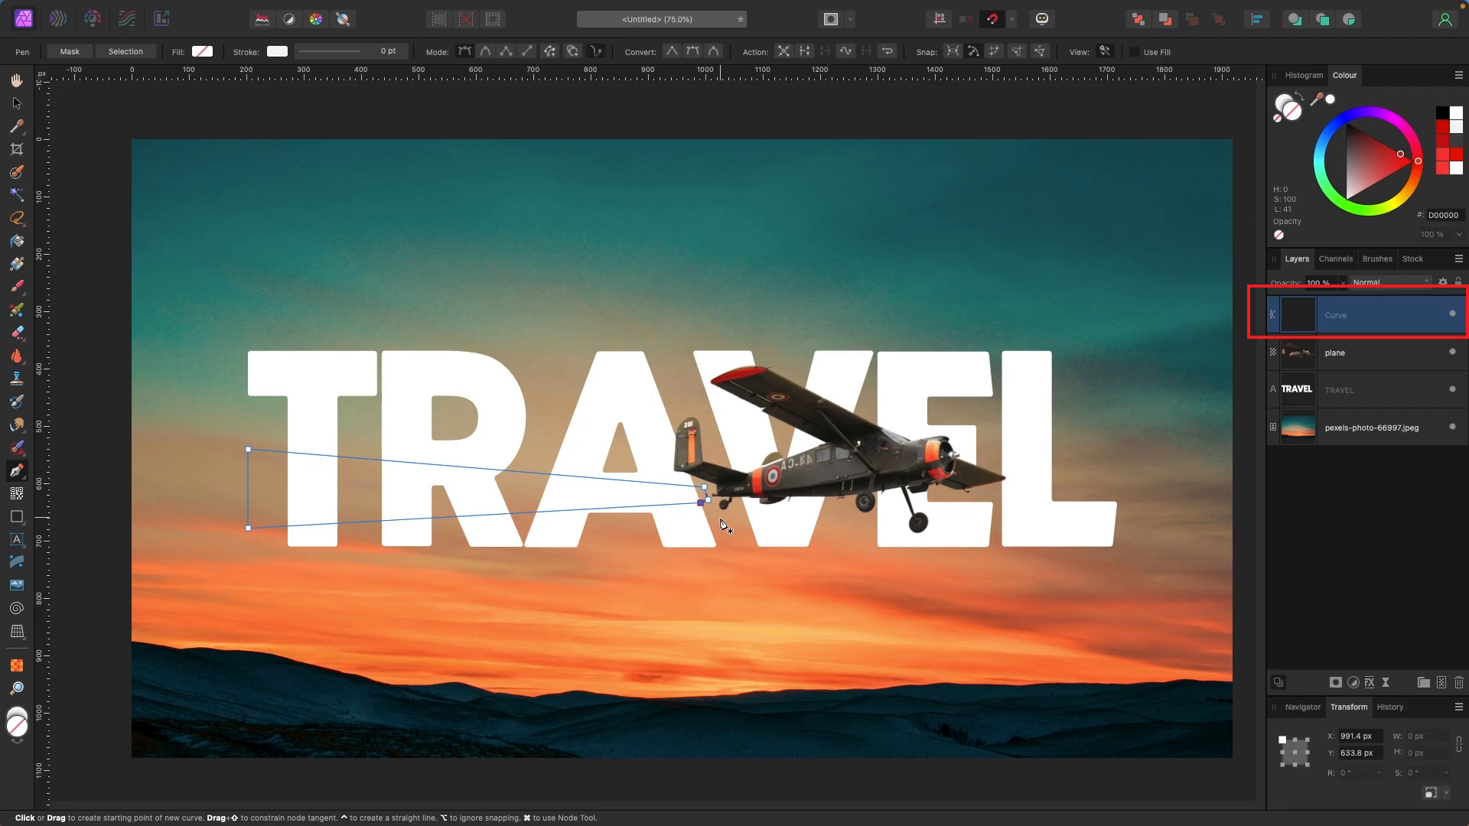
Fill the tapered curve with red #DA0000 and deselect it
drag(1389, 167, 1404, 159)
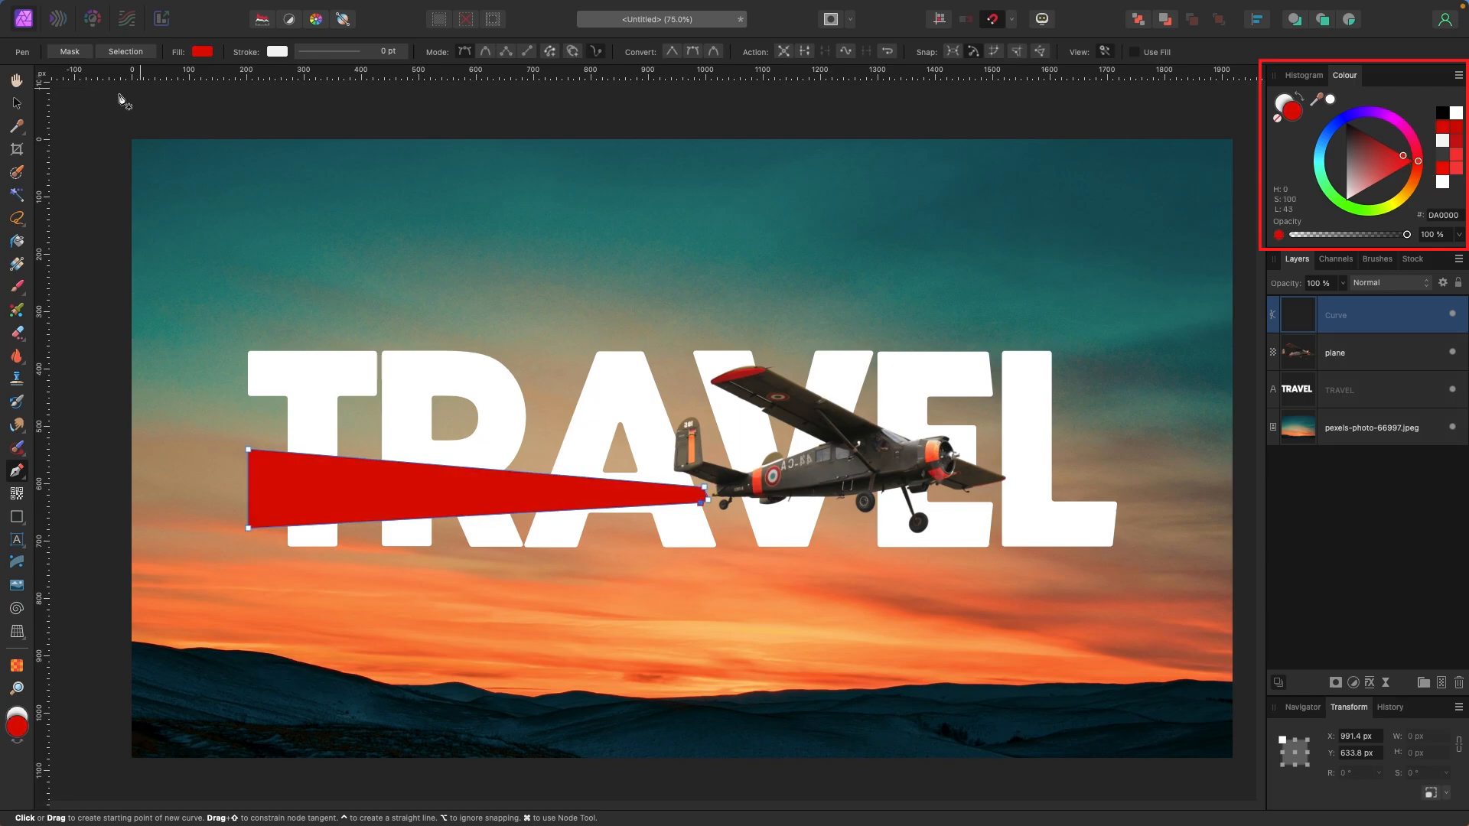
click(16, 103)
click(649, 448)
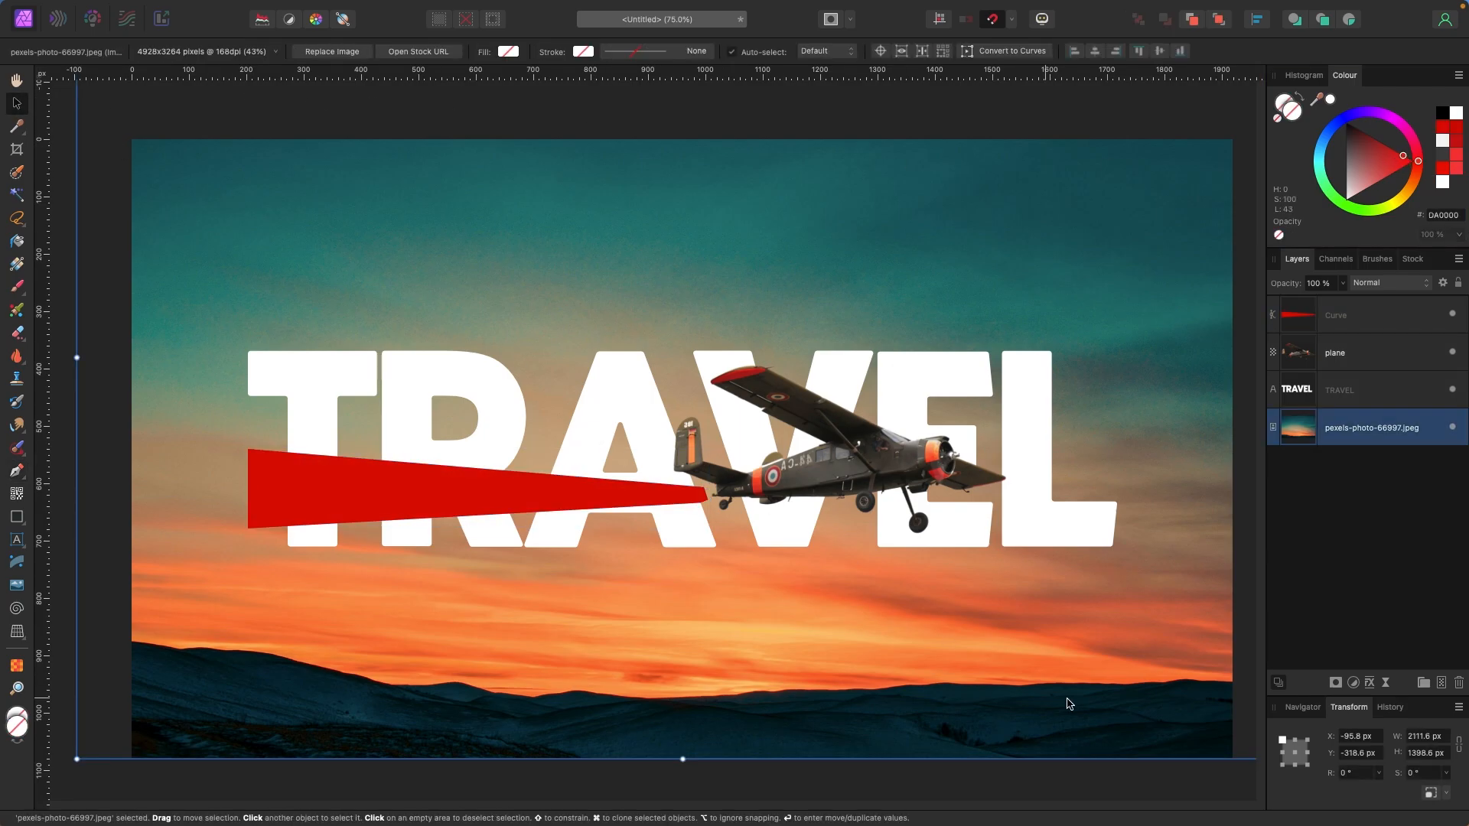
Clip the red curve inside the TRAVEL text layer and clear the selection
click(1346, 331)
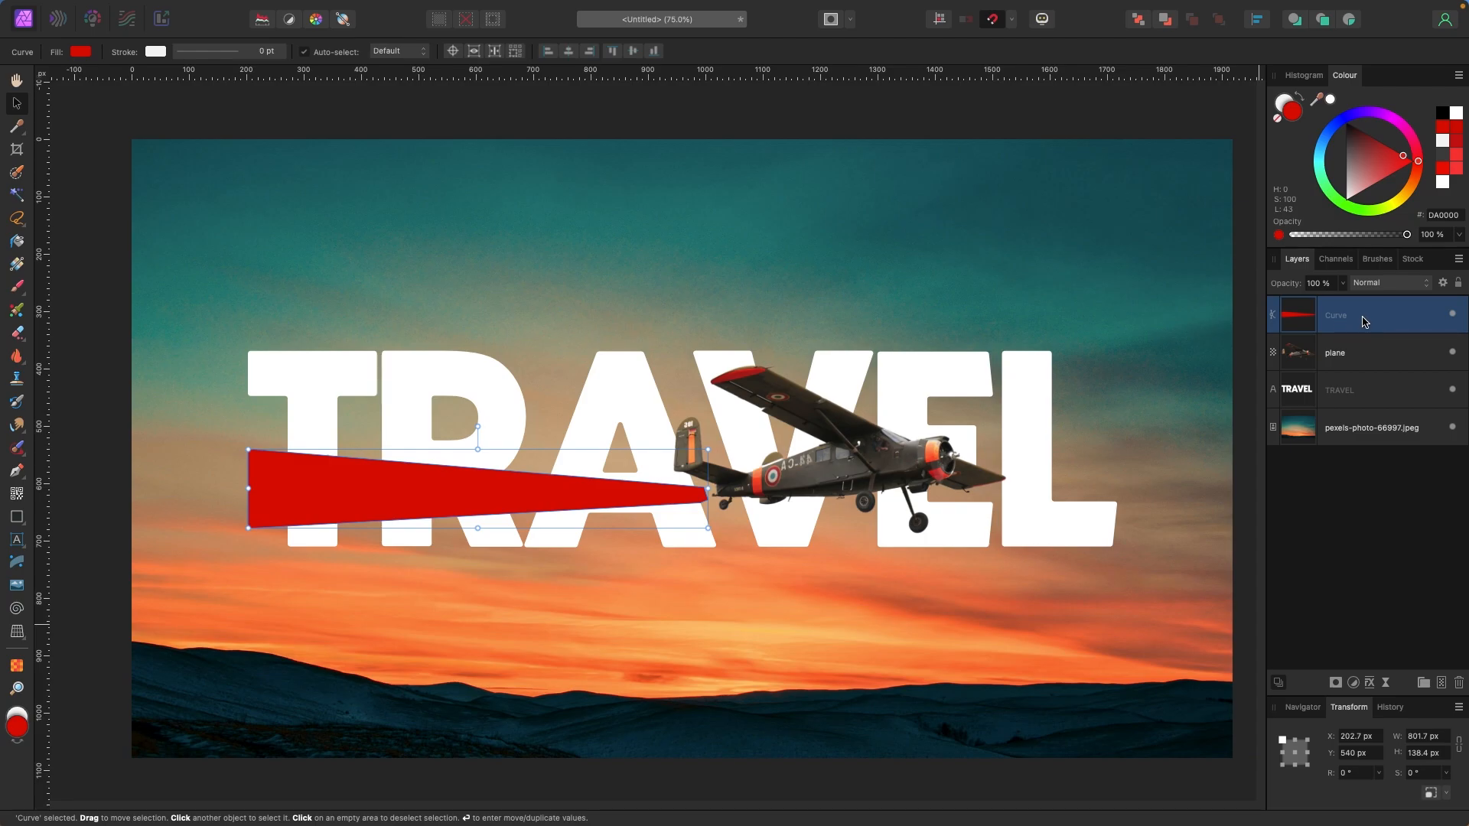
drag(1364, 321, 1359, 386)
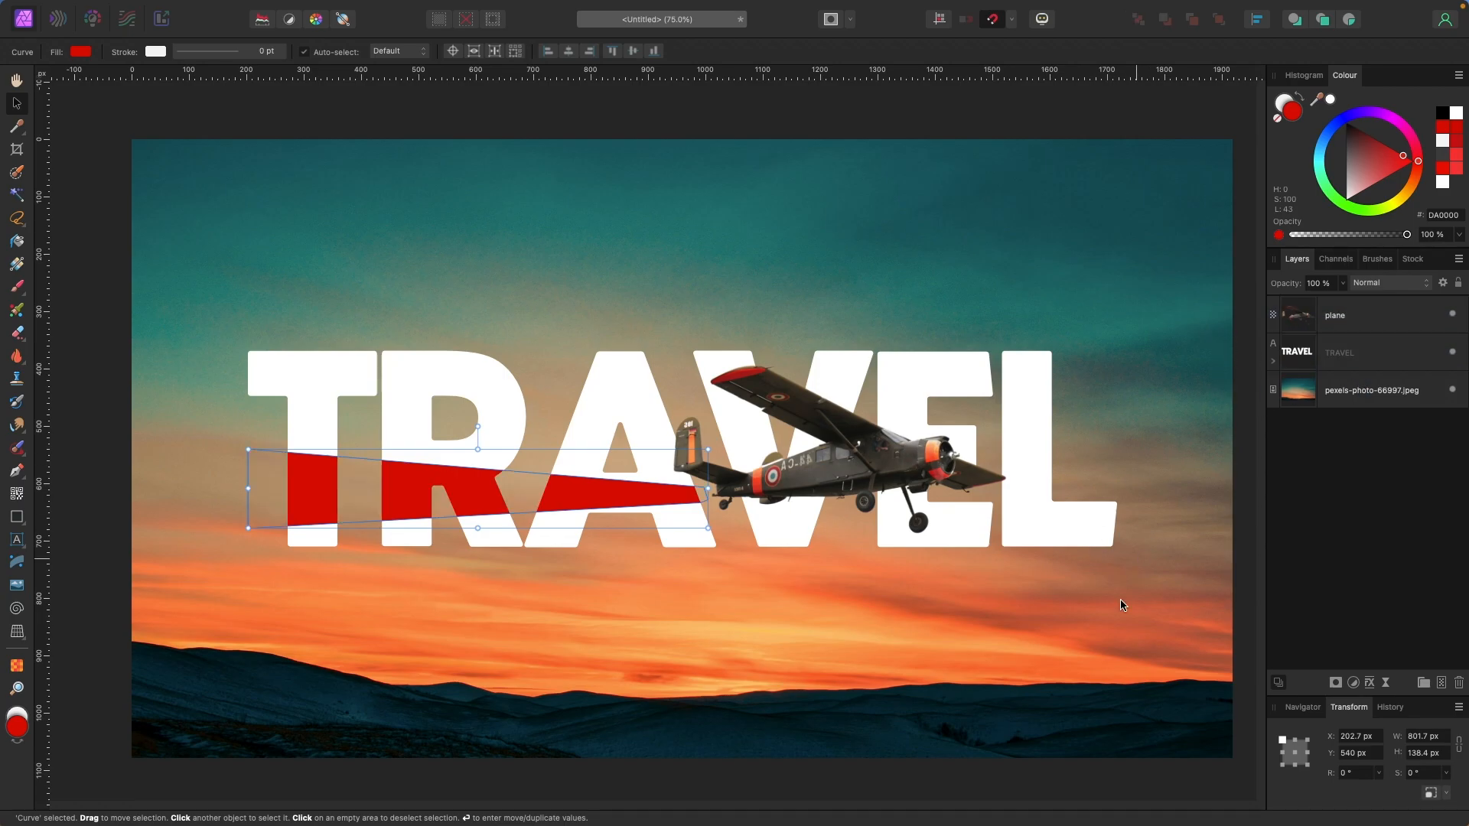
click(1114, 660)
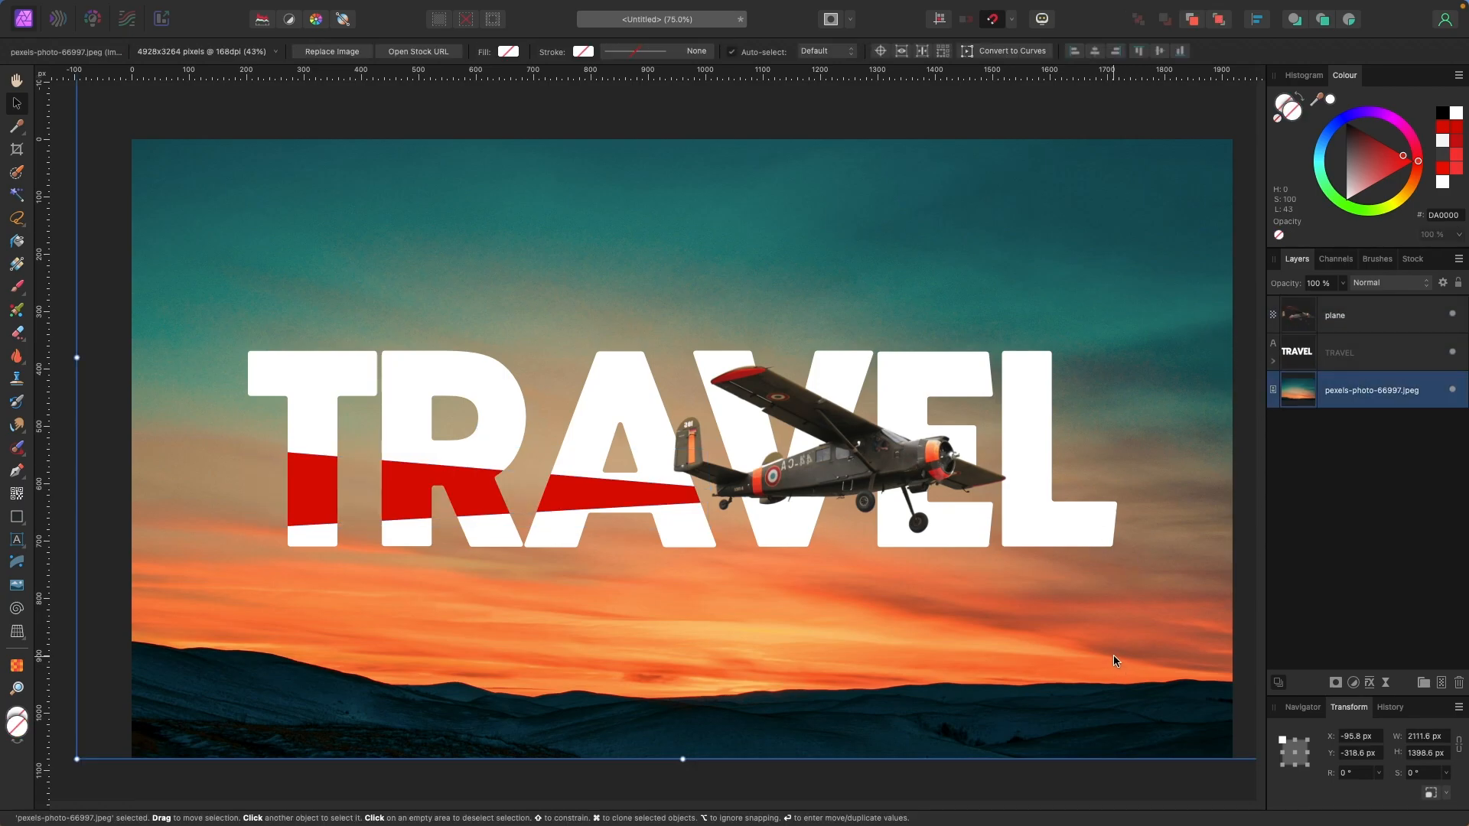
click(80, 438)
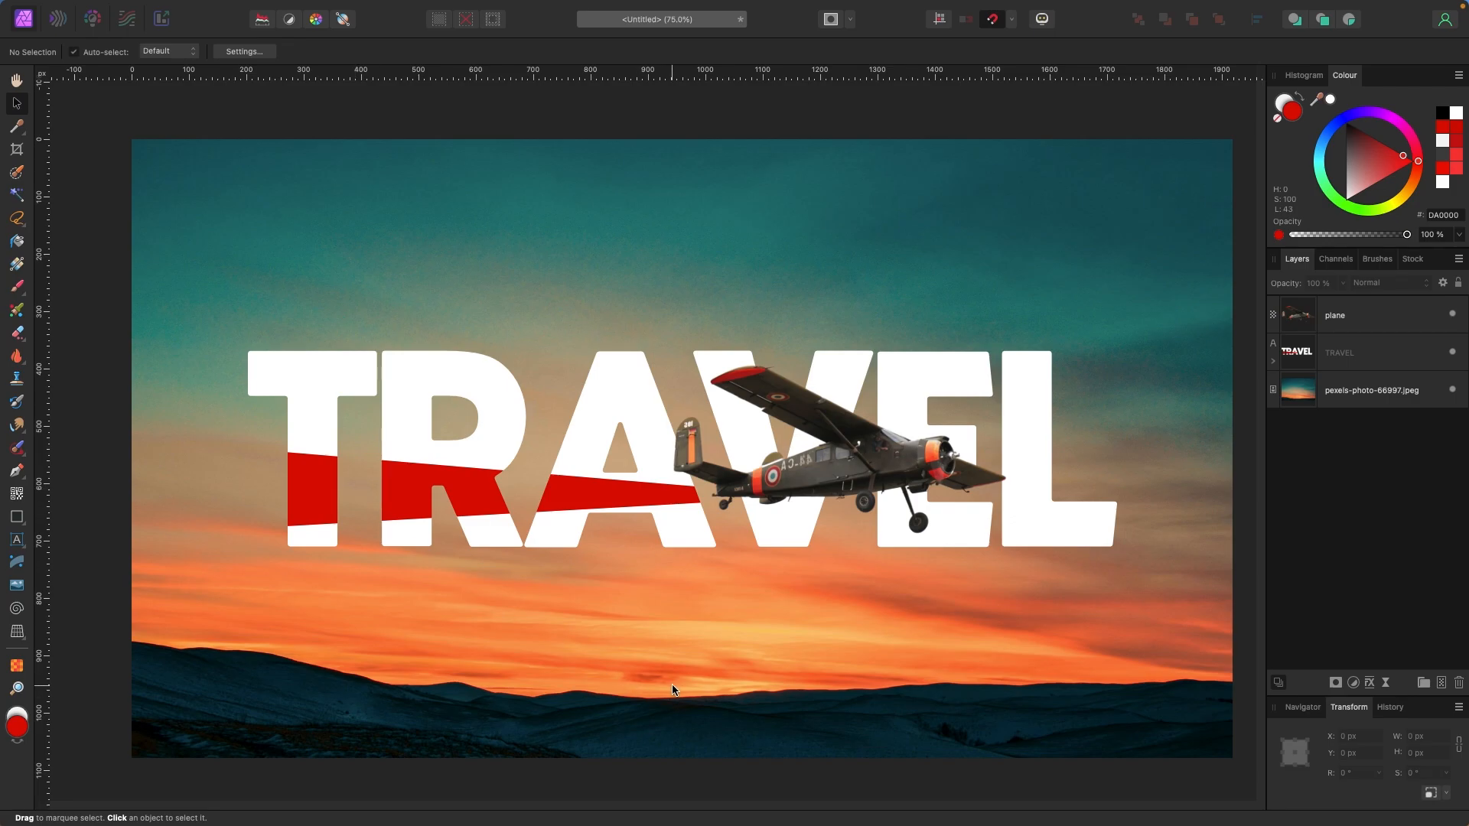
Set the blend mode of the curve nested in the TRAVEL layer to Erase, cutting the wedge out of the letters
click(1273, 360)
click(1358, 393)
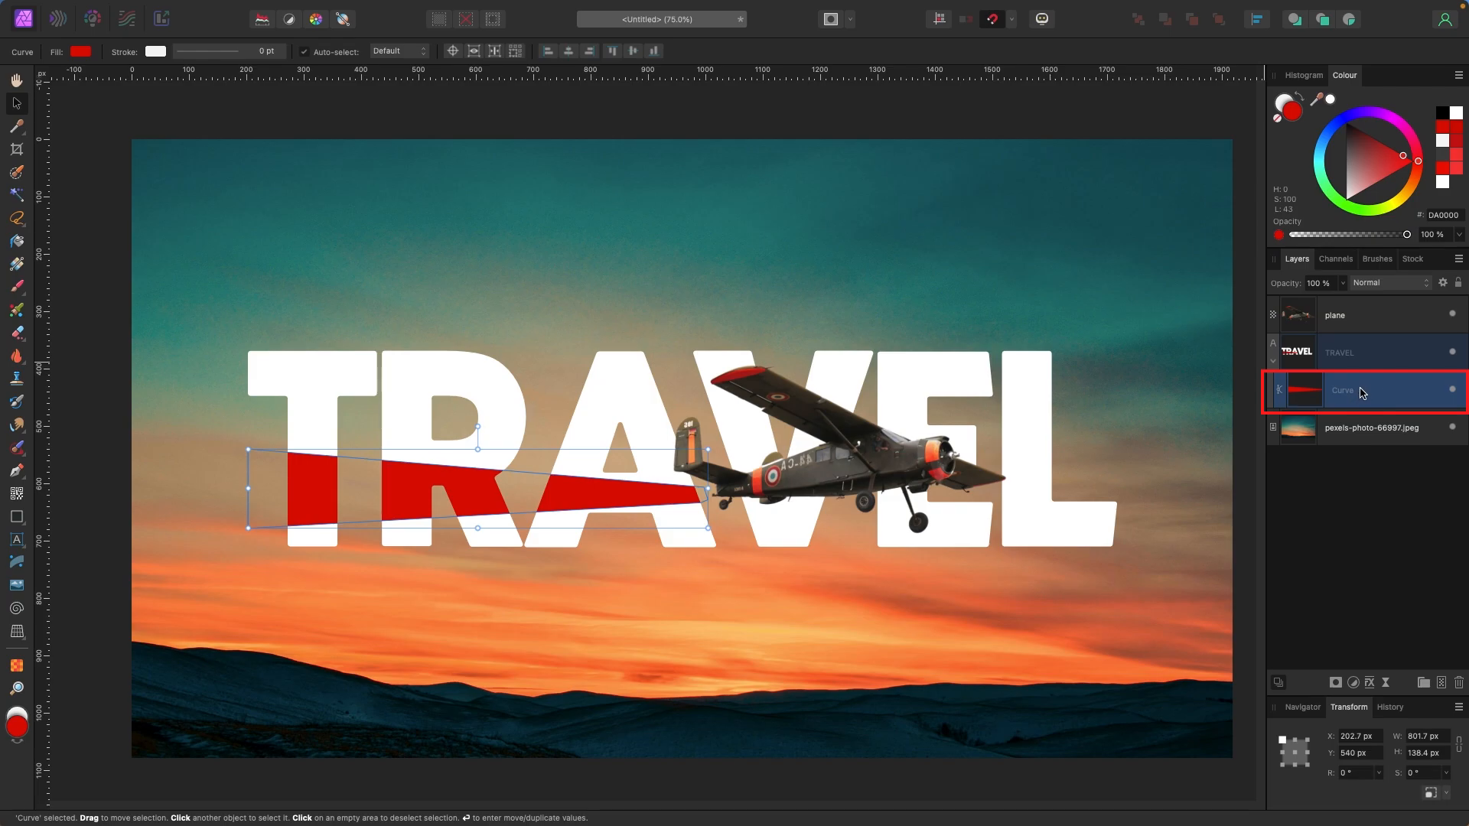
click(1397, 290)
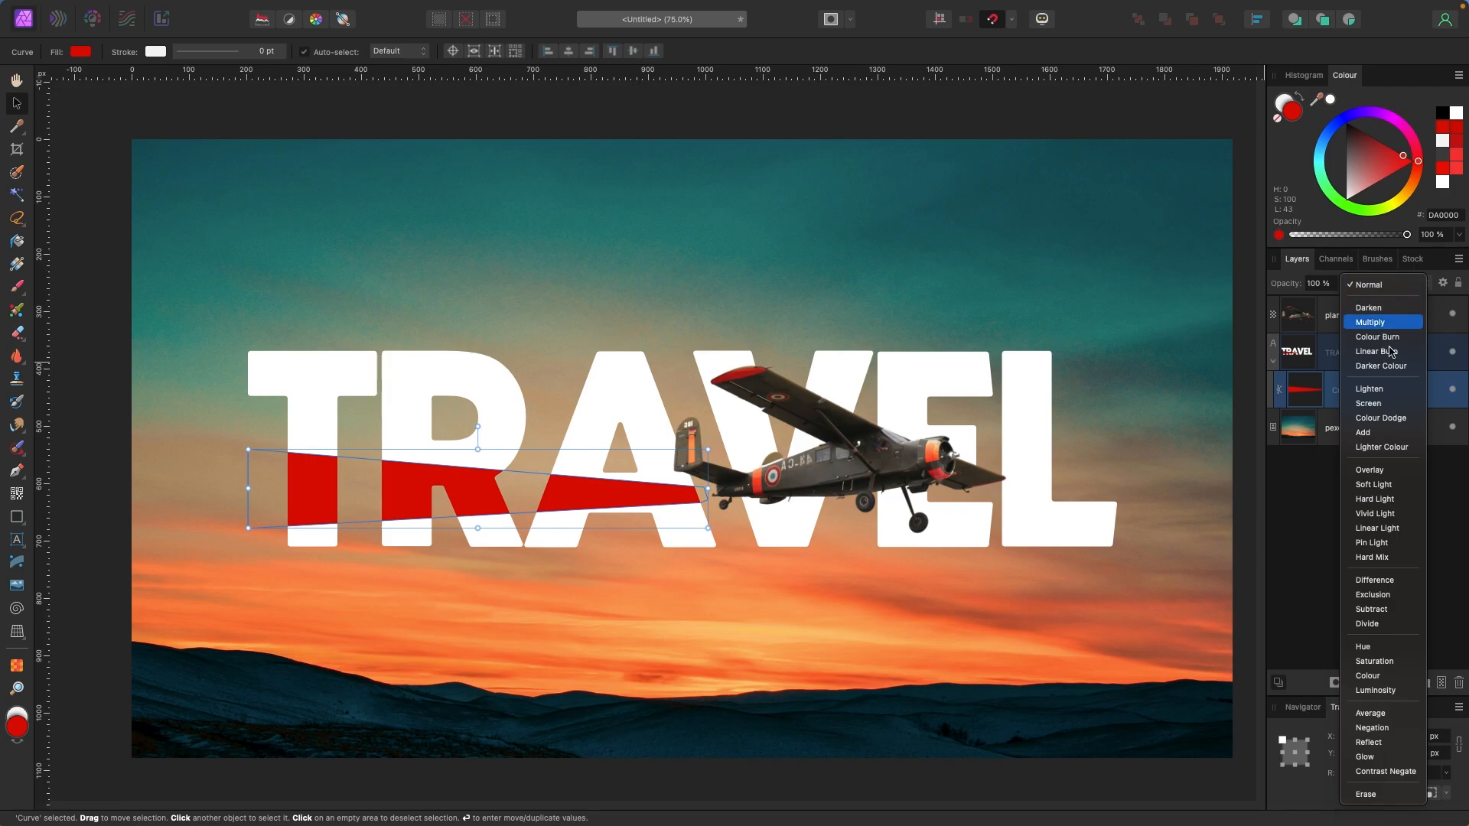
click(1364, 794)
click(107, 374)
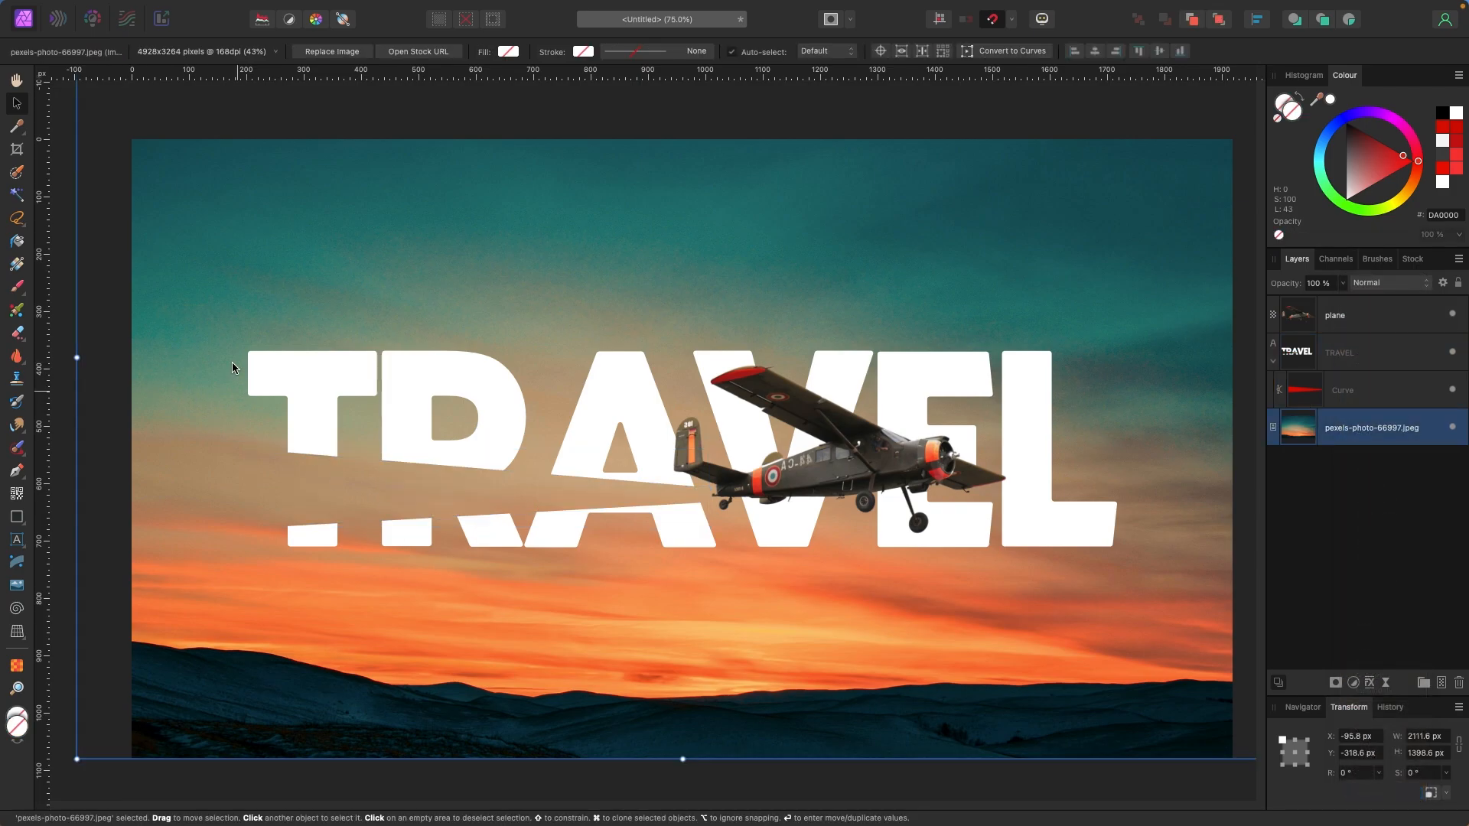
click(71, 176)
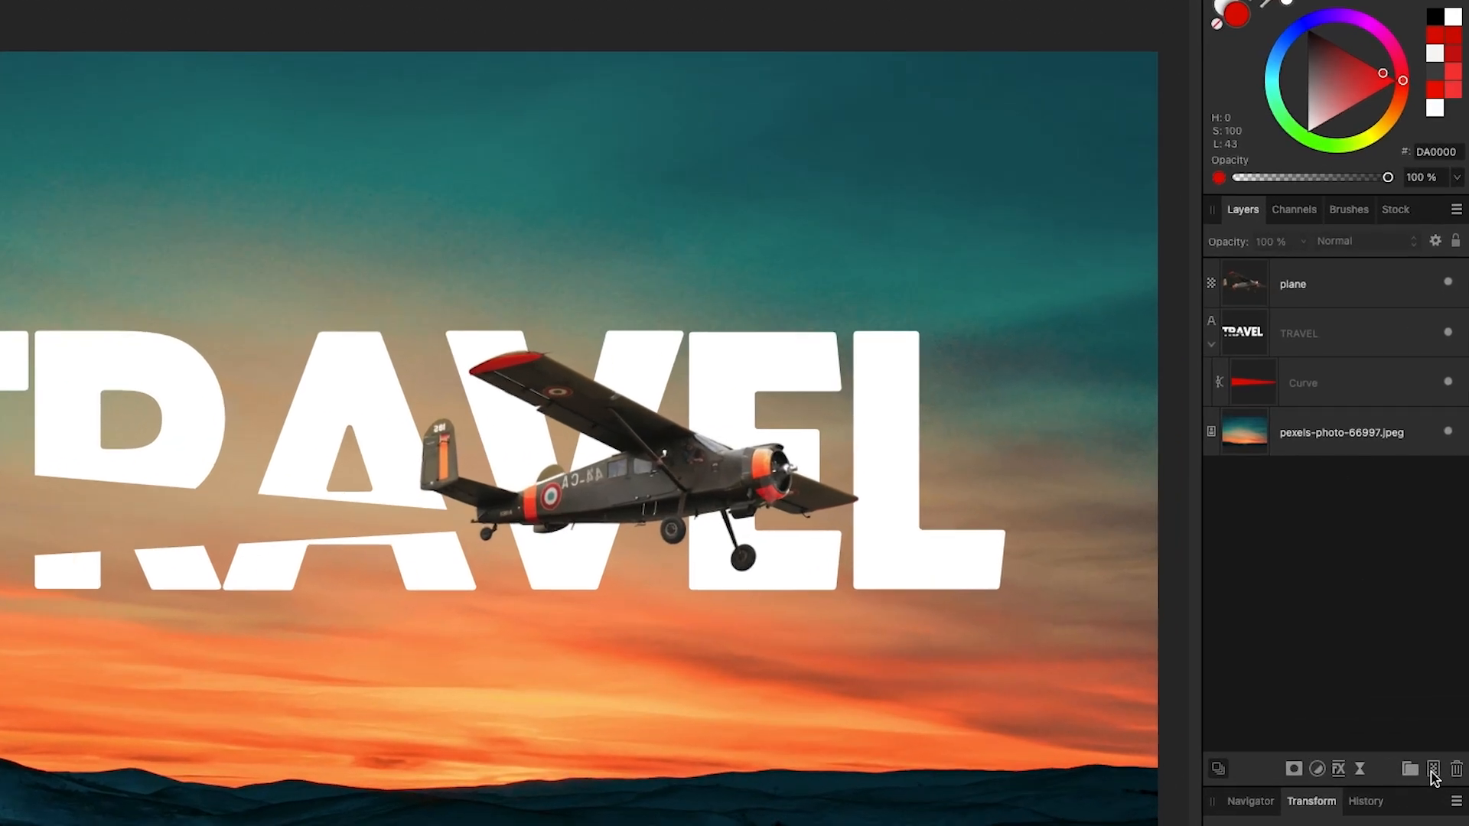
Add a new pixel layer above the plane and ready the Paint Brush with off-white #F5F5F5 and the Fog Cloud - 02 brush
click(1433, 770)
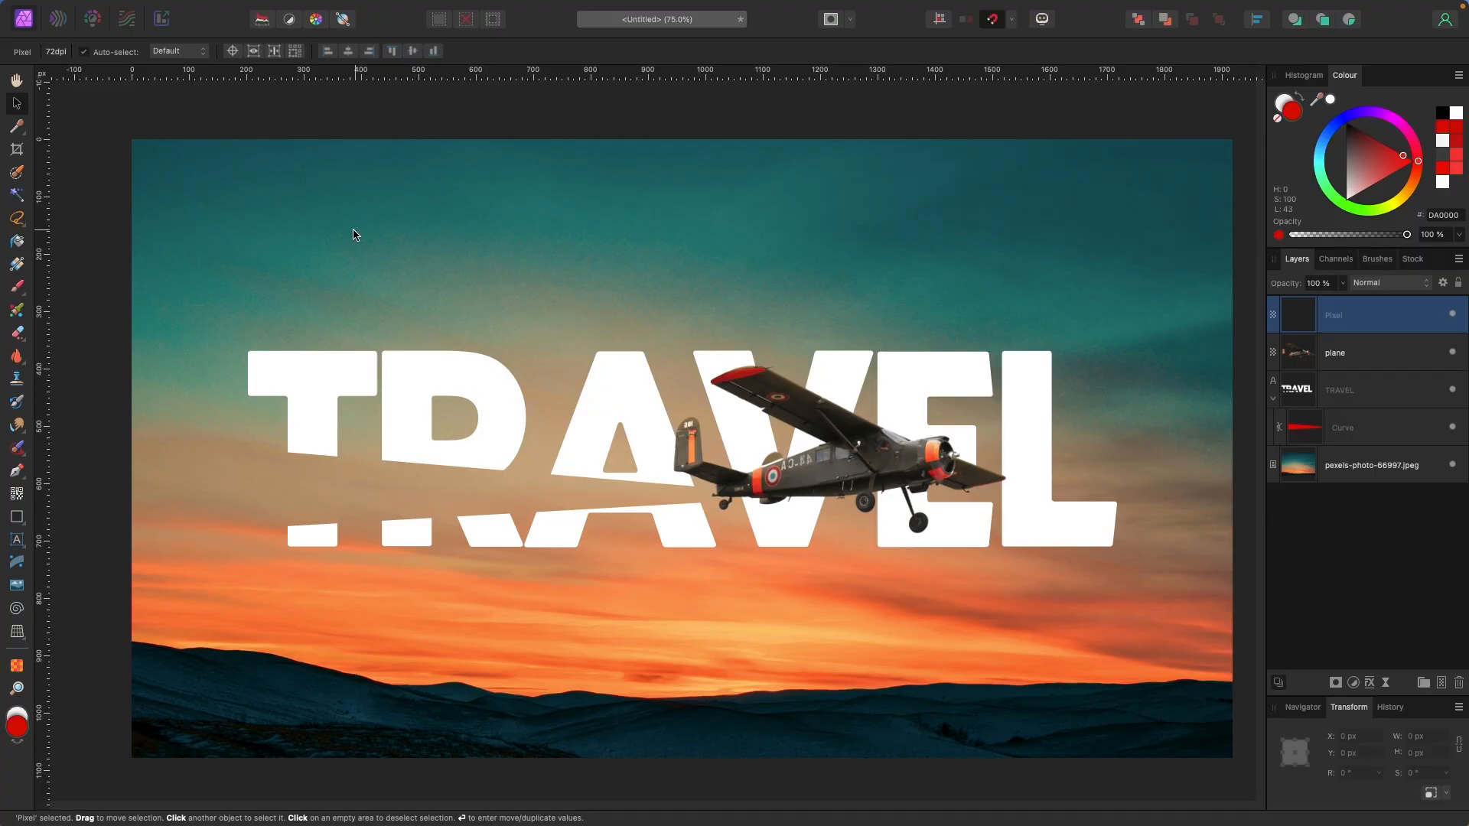
click(17, 289)
key(x)
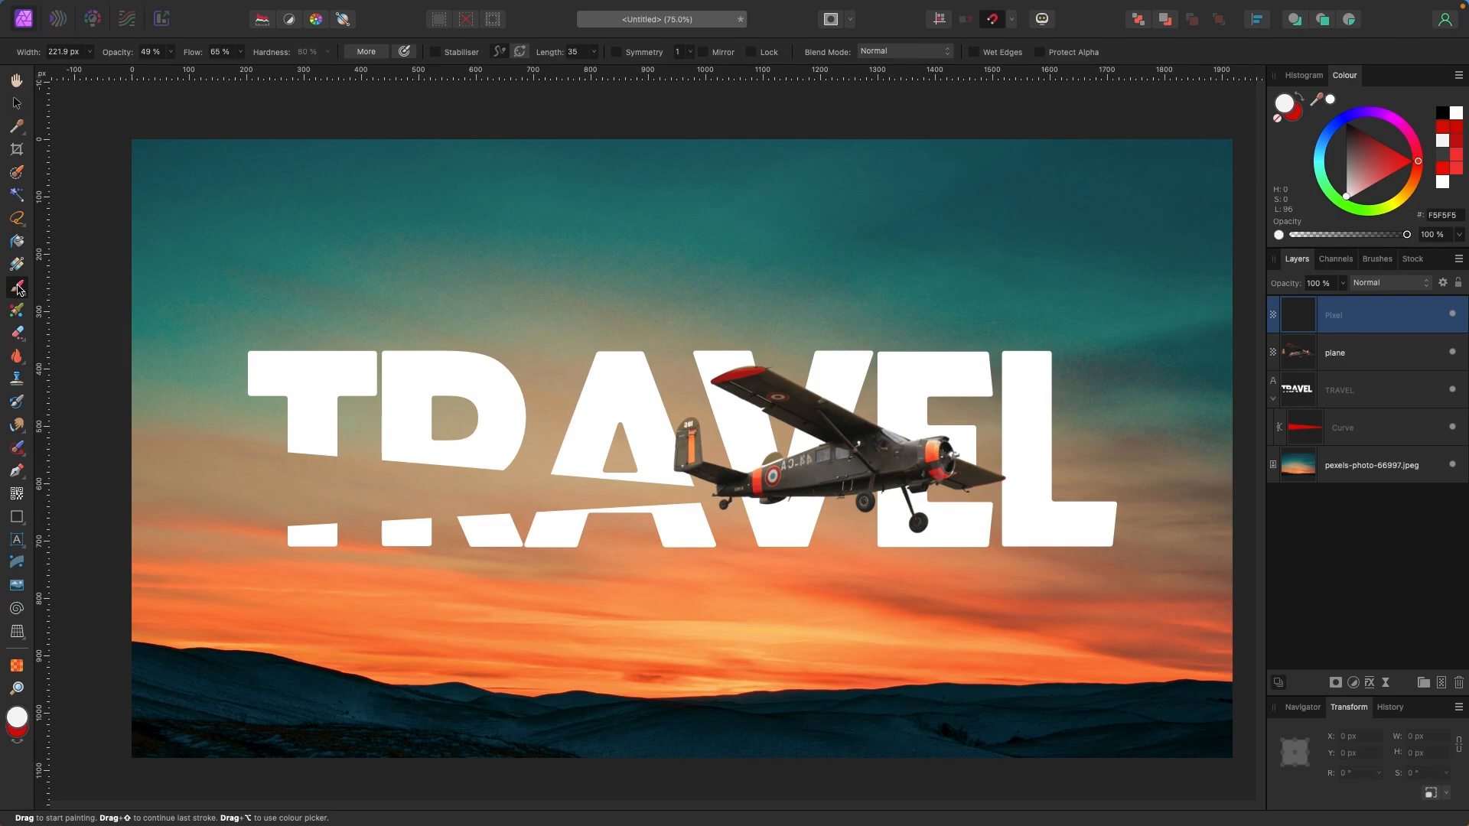
click(1389, 262)
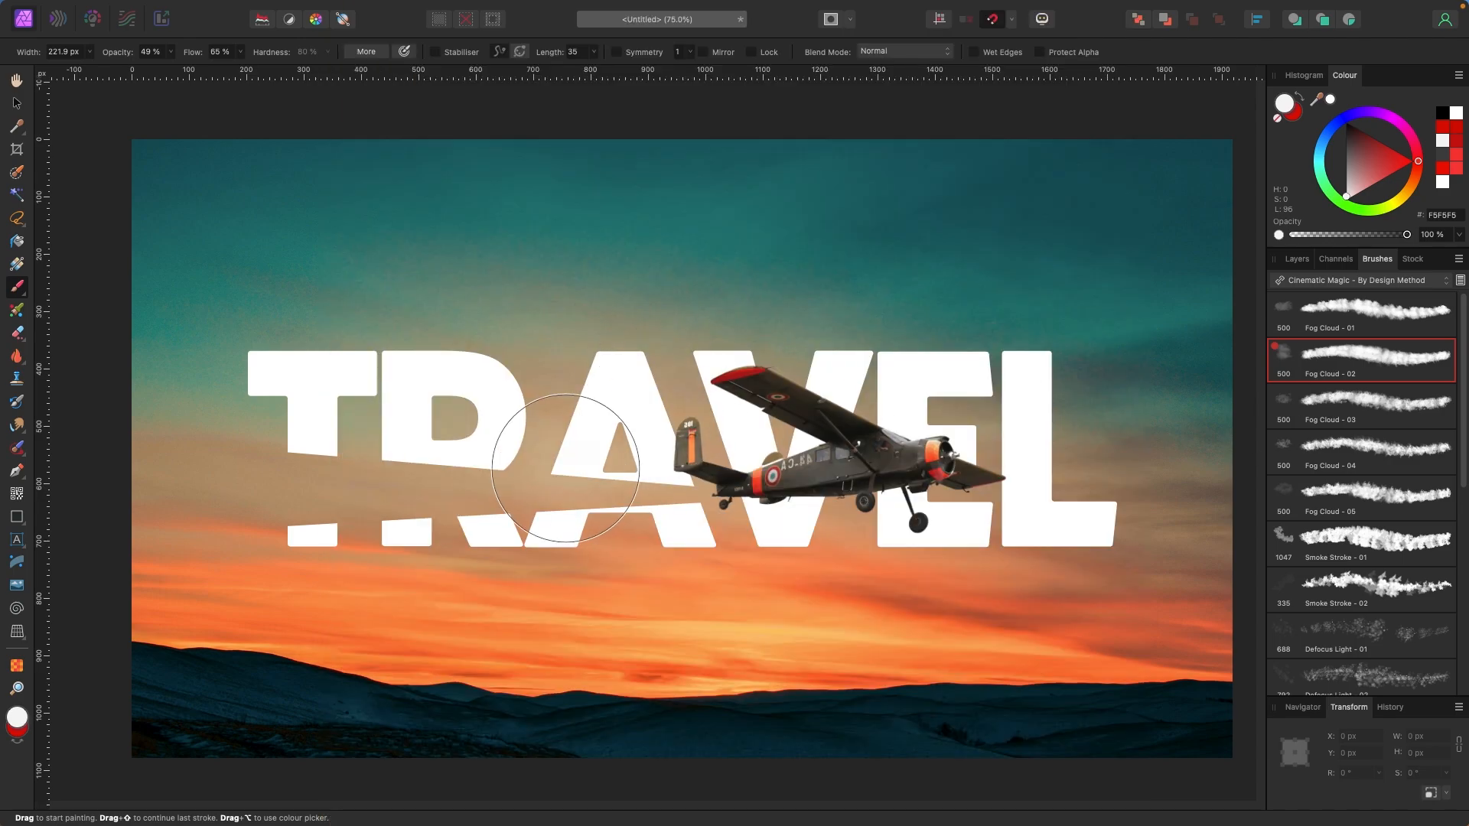
Reduce the fog brush to about 160 px wide and set its flow to 56 %
key(bracketleft)
key(bracketleft)
click(175, 53)
click(240, 53)
drag(236, 69, 228, 70)
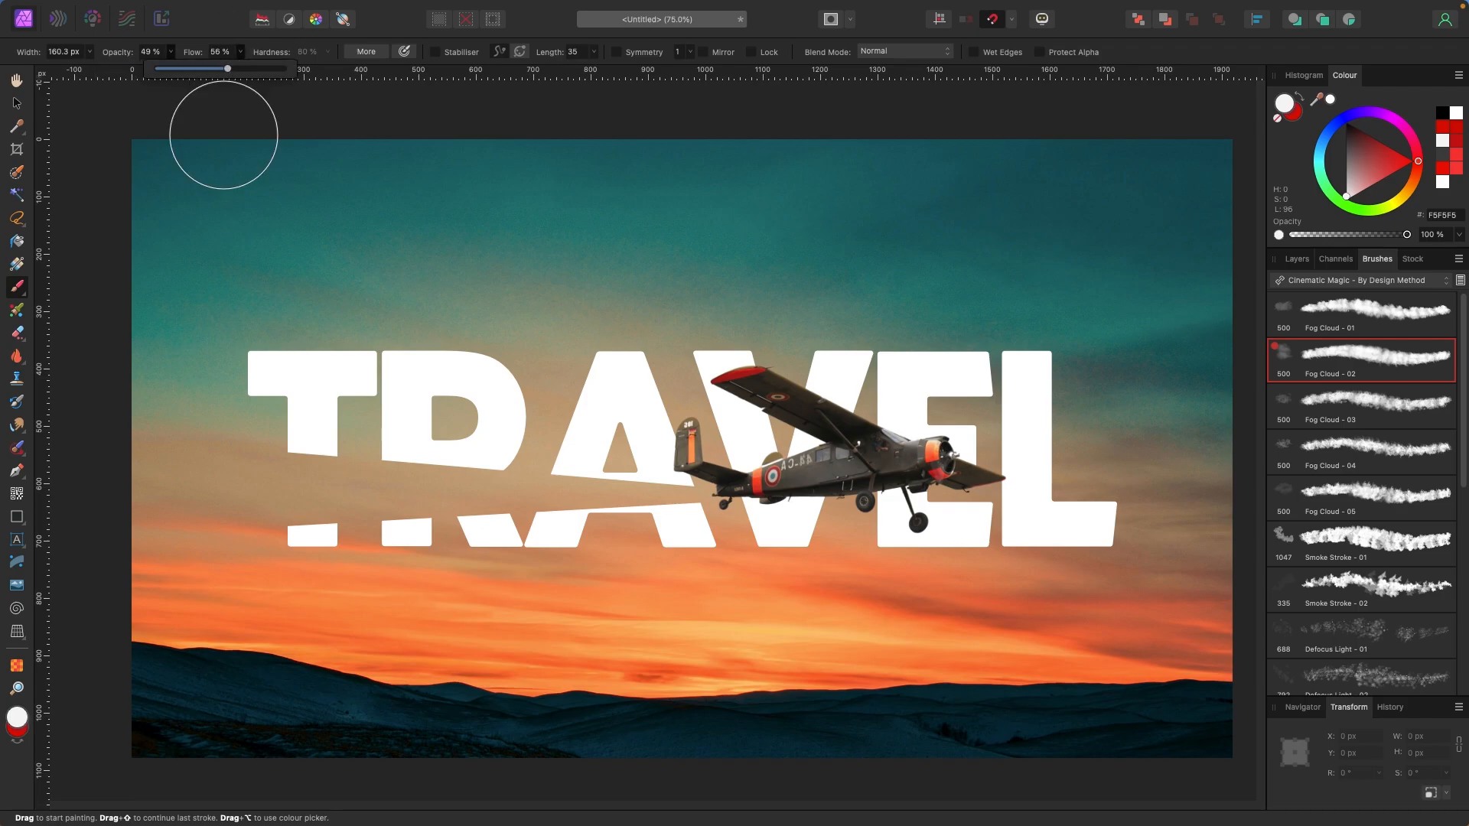
key(bracketleft)
key(bracketleft)
drag(679, 505, 216, 502)
key(bracketleft)
key(super+z)
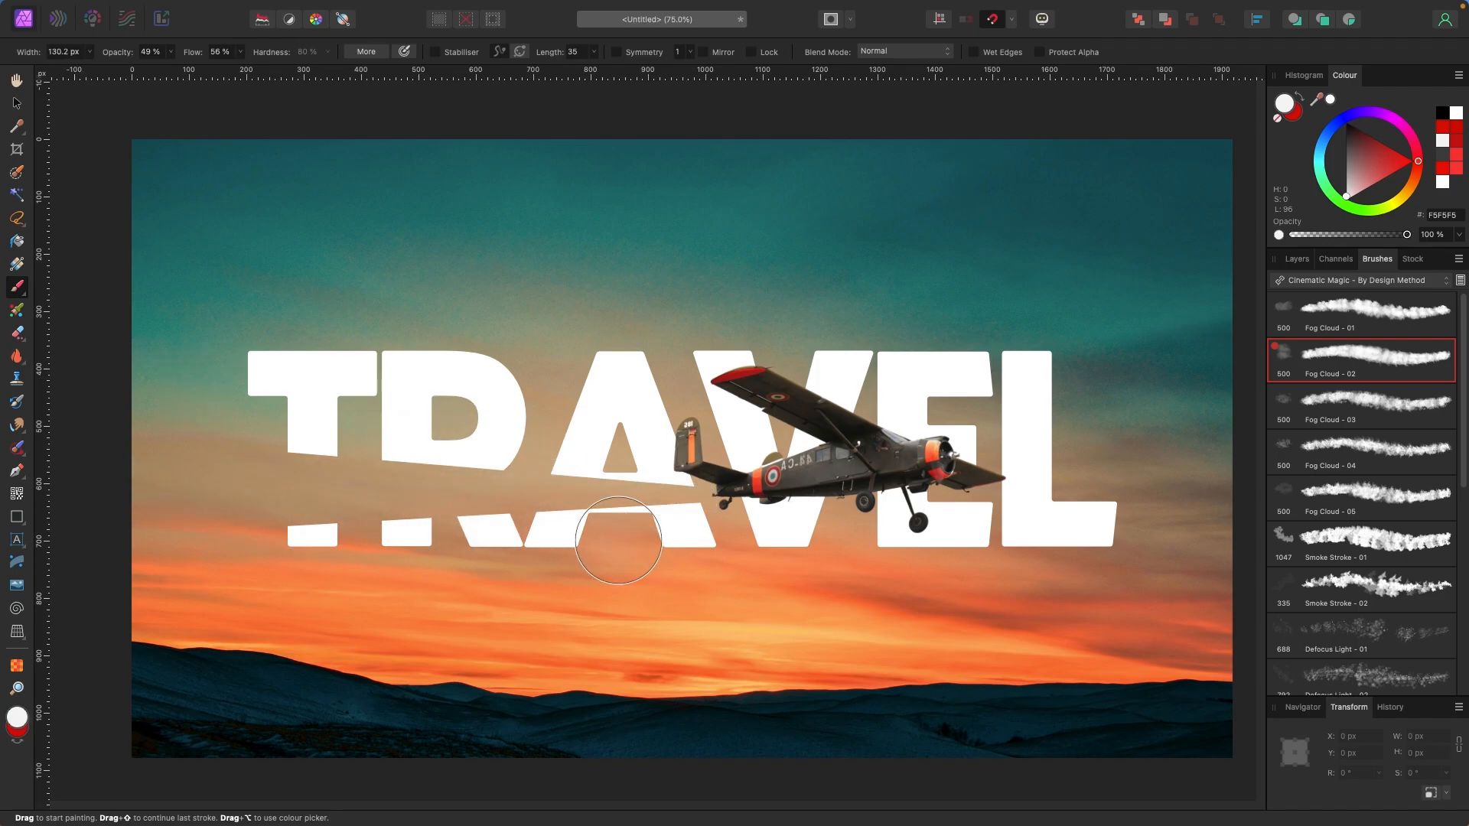
Paint a fog trail about 172 px wide from behind the plane's tail through the cut-out letters and past the canvas edge
key(bracketright)
key(bracketright)
key(bracketright)
mouse_move(621, 501)
mouse_down()
mouse_move(424, 495)
mouse_move(154, 453)
mouse_move(134, 475)
mouse_move(197, 480)
mouse_move(198, 509)
mouse_move(66, 485)
mouse_up()
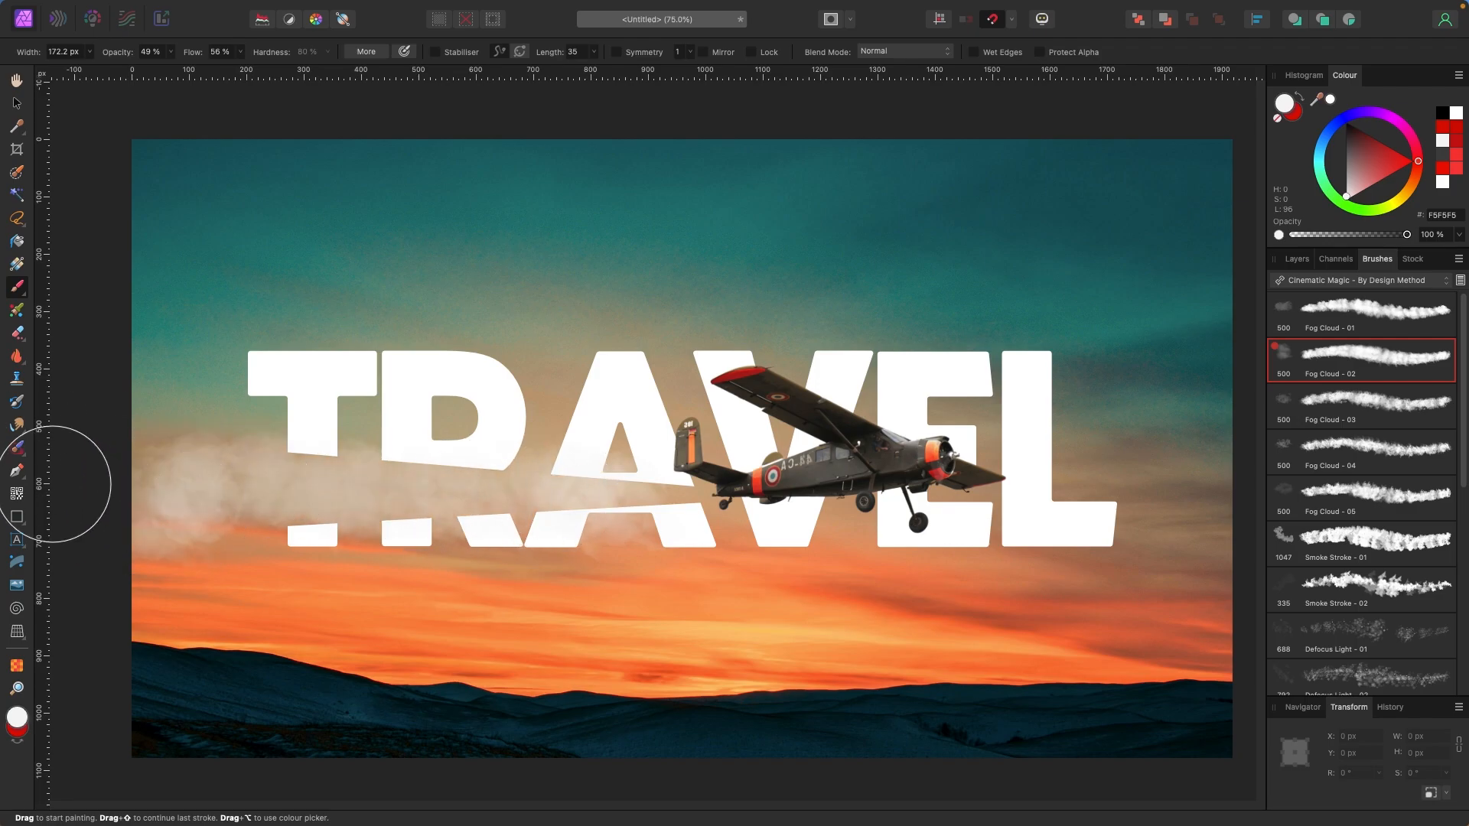
click(17, 102)
click(204, 145)
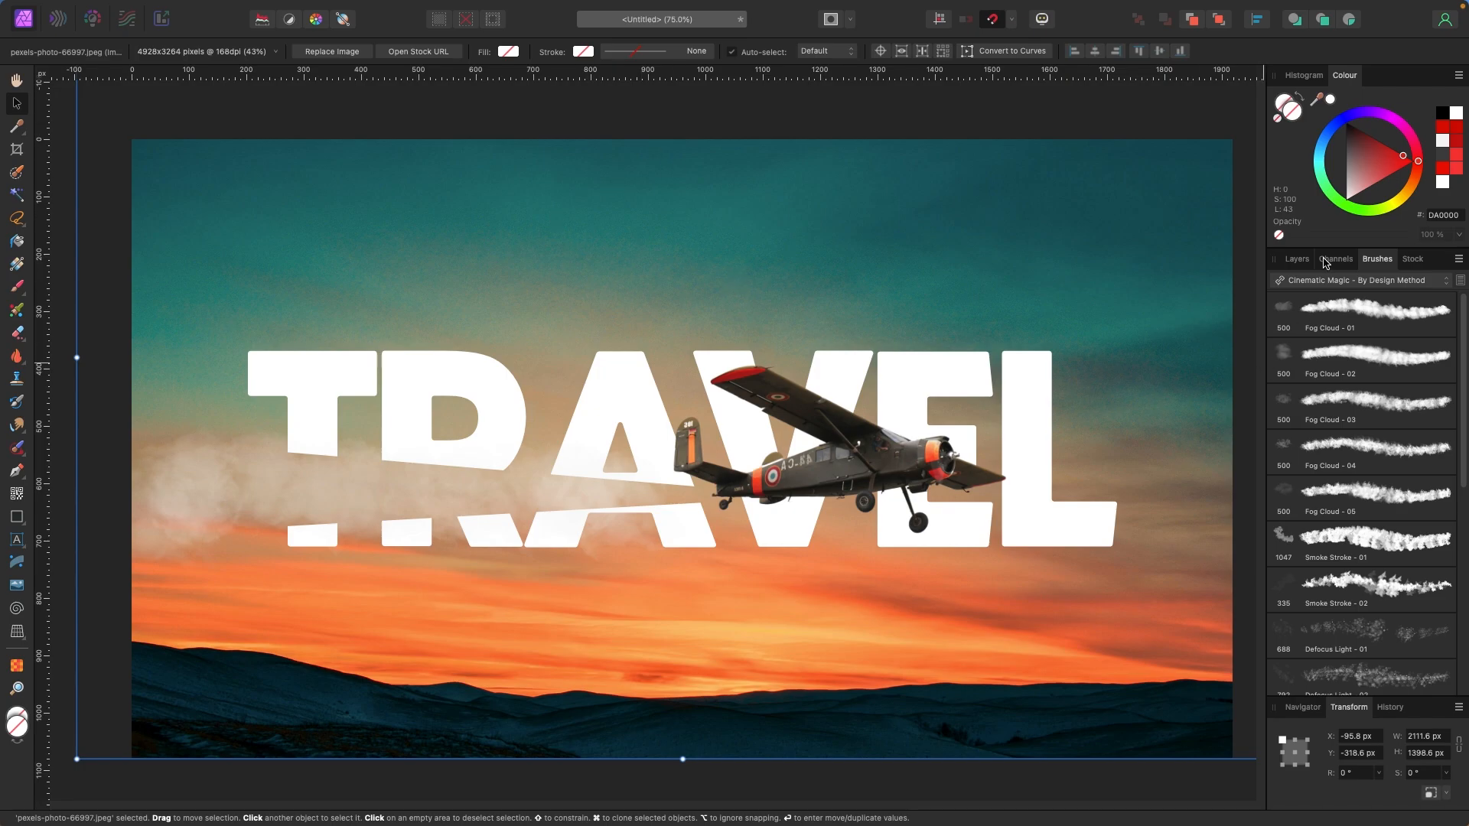
Enable an Outer Glow layer effect on the TRAVEL text
click(1298, 259)
click(1338, 392)
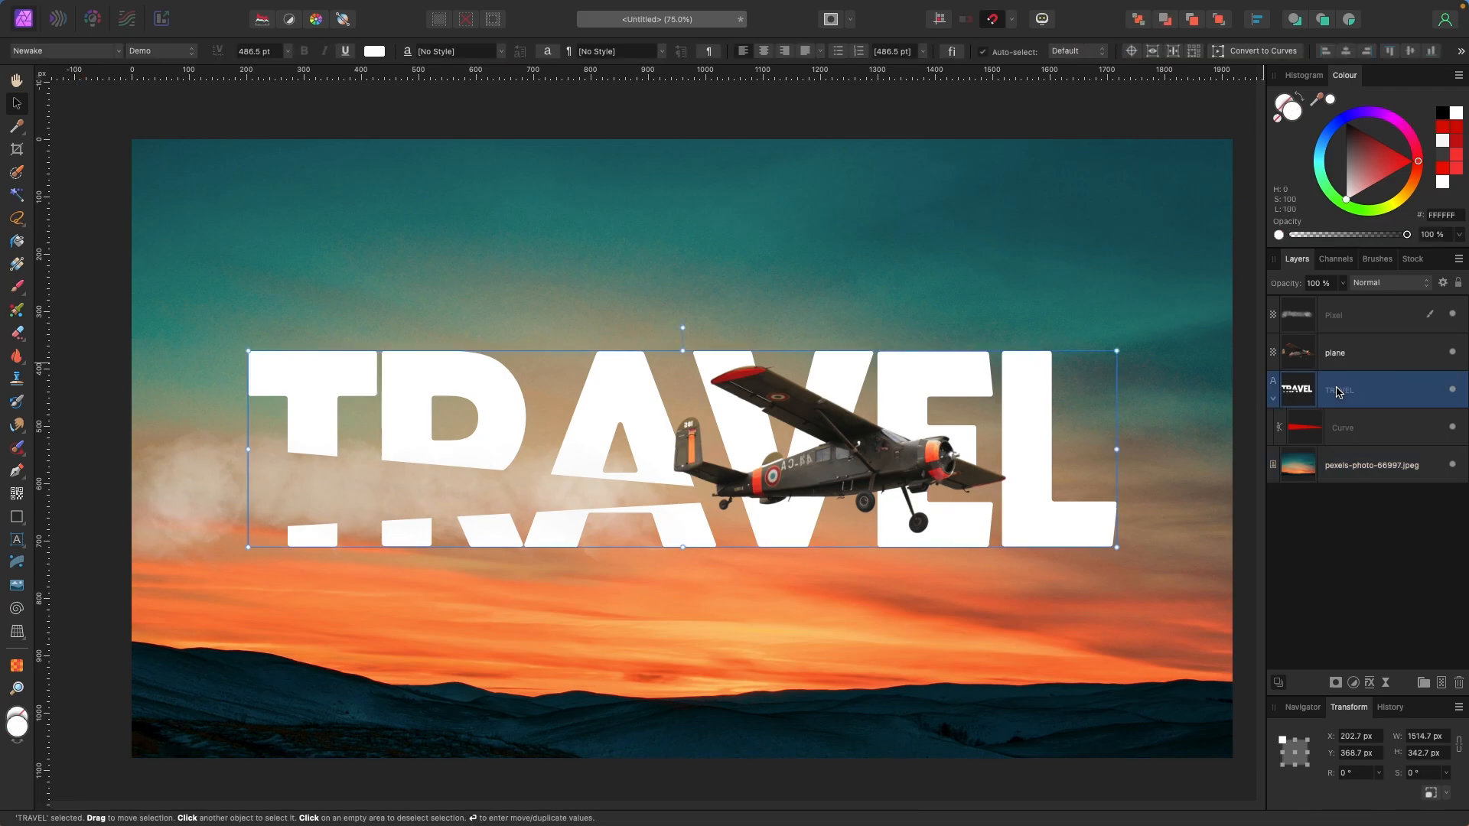
click(1369, 685)
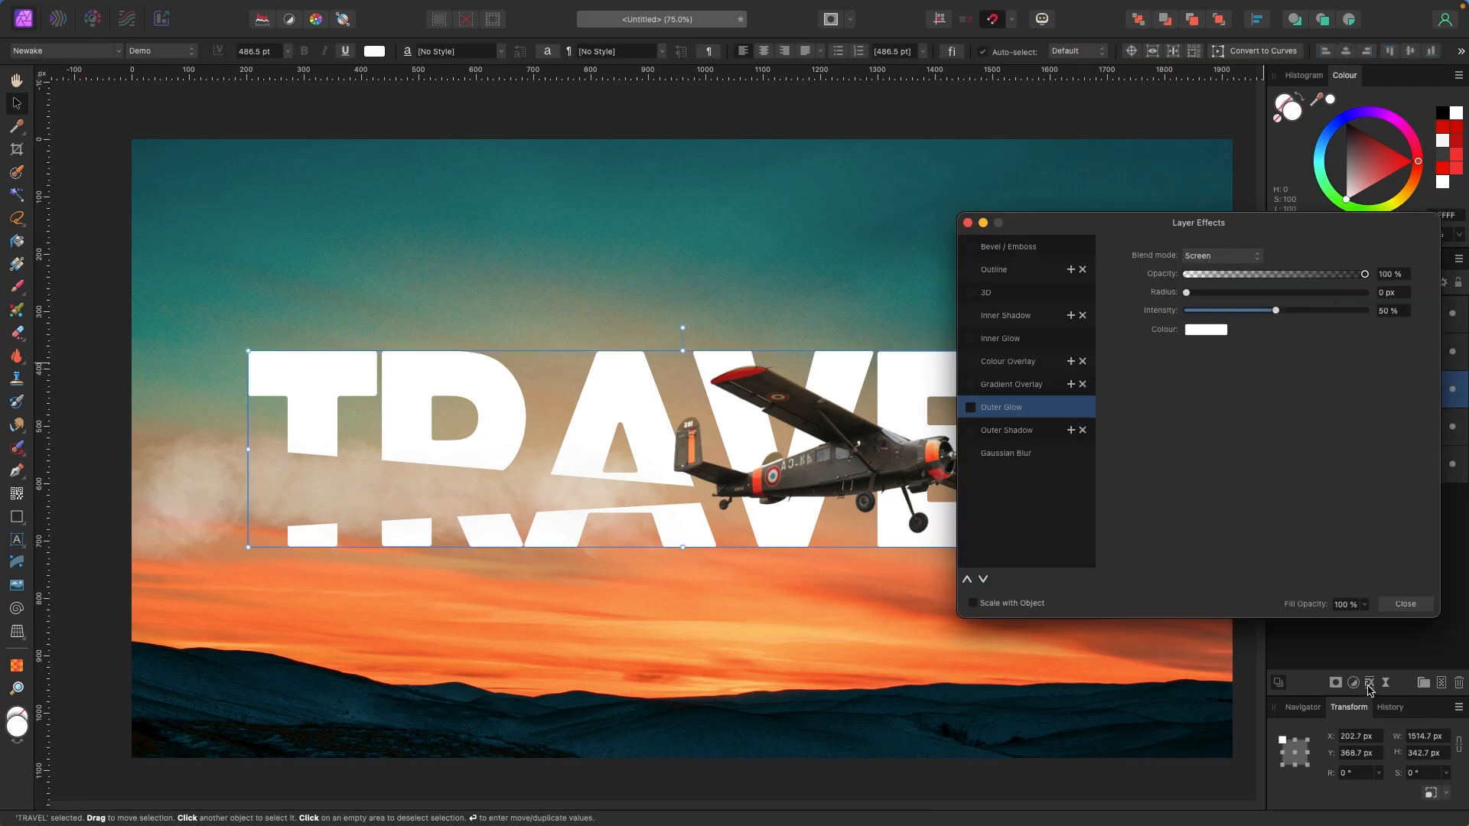
drag(1220, 231, 1172, 247)
click(923, 424)
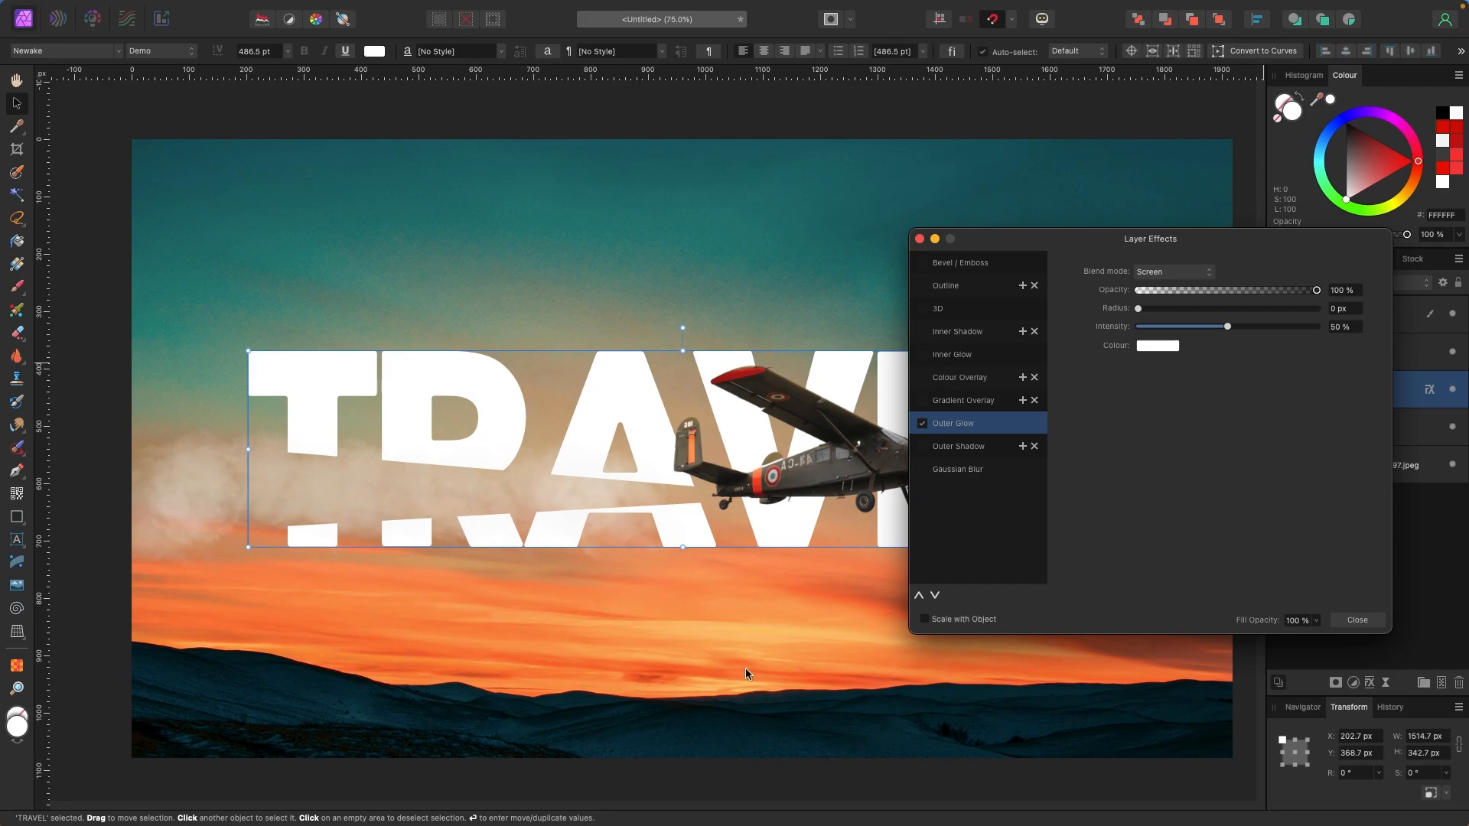
Set the outer glow colour to orange #FD6C2D sampled from the sunset just above the hills
click(1164, 346)
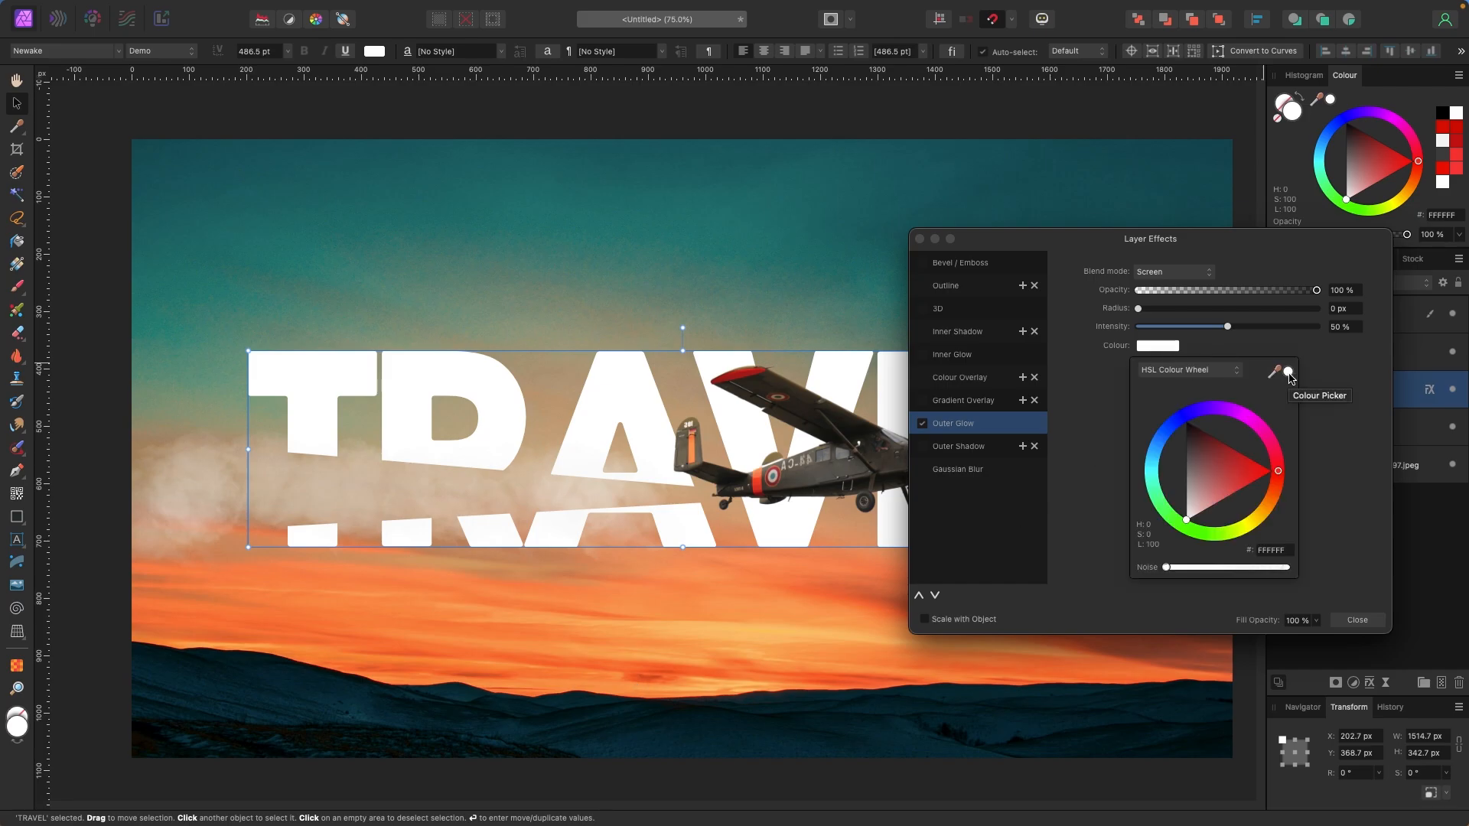
drag(1274, 371, 699, 676)
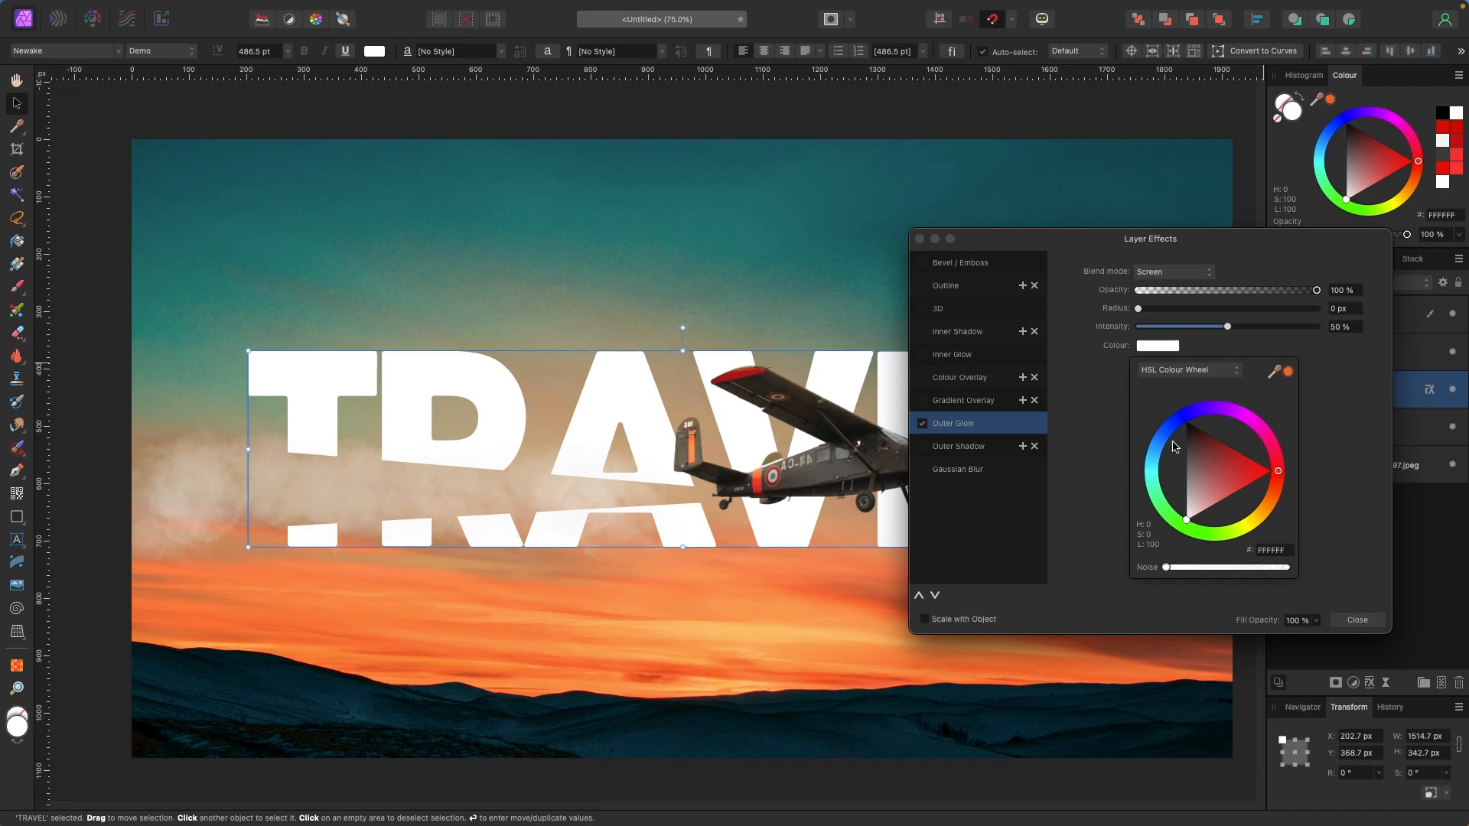
click(1289, 373)
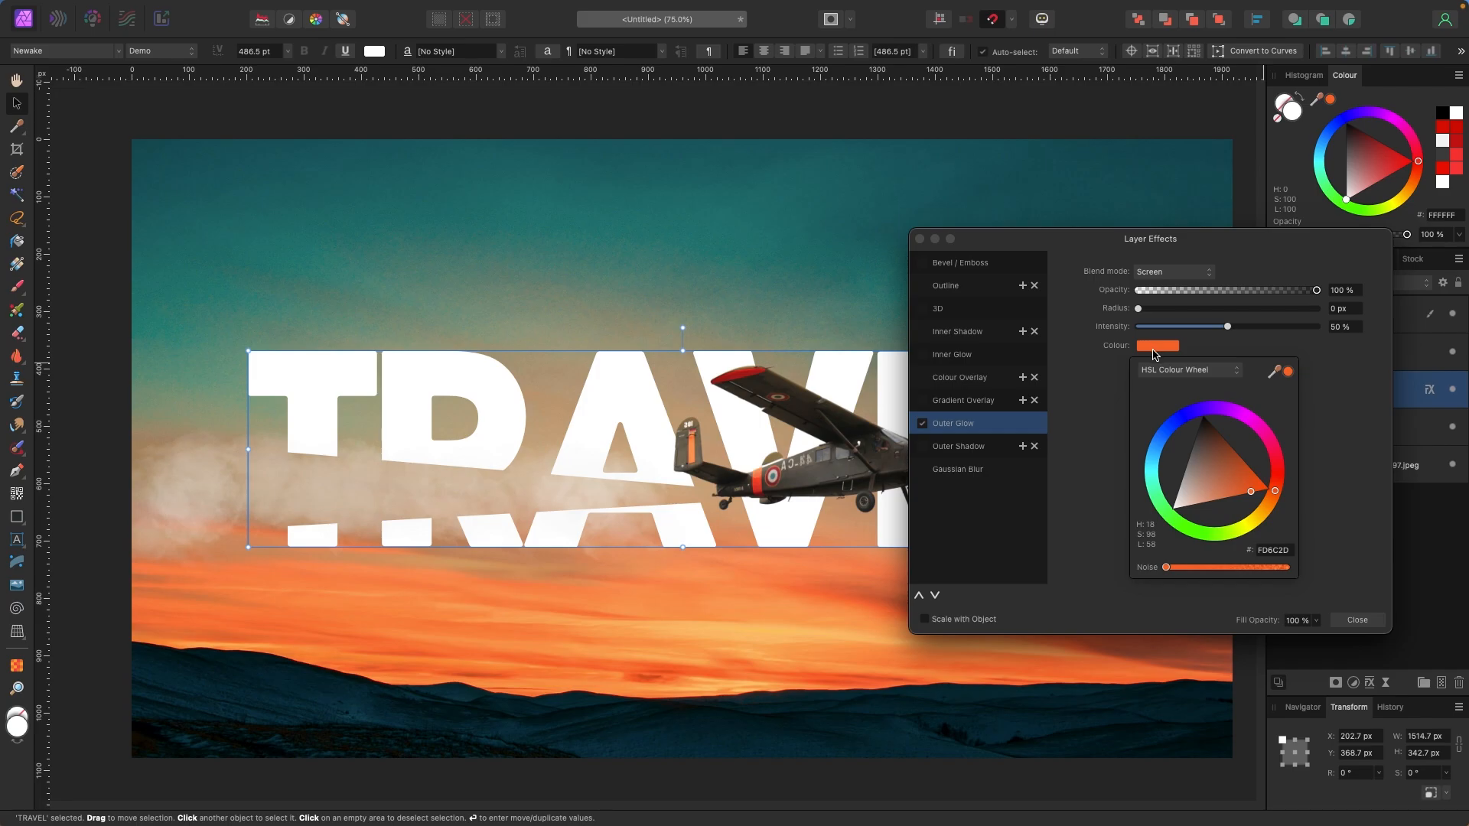
Set the TRAVEL text's outer glow radius to about 49.5 px and add a black Outer Shadow with a large radius
drag(1143, 313, 1297, 314)
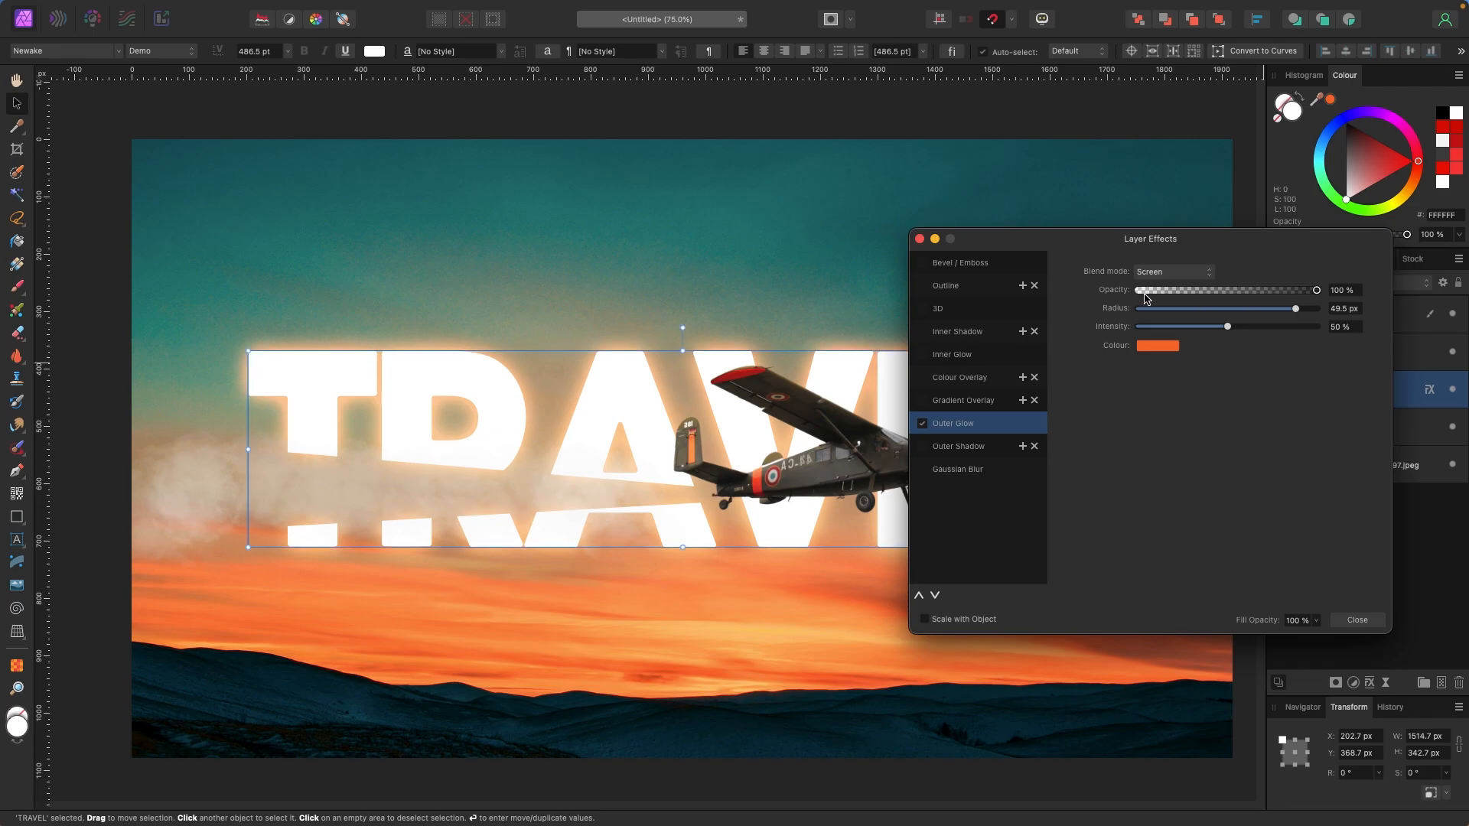
click(984, 446)
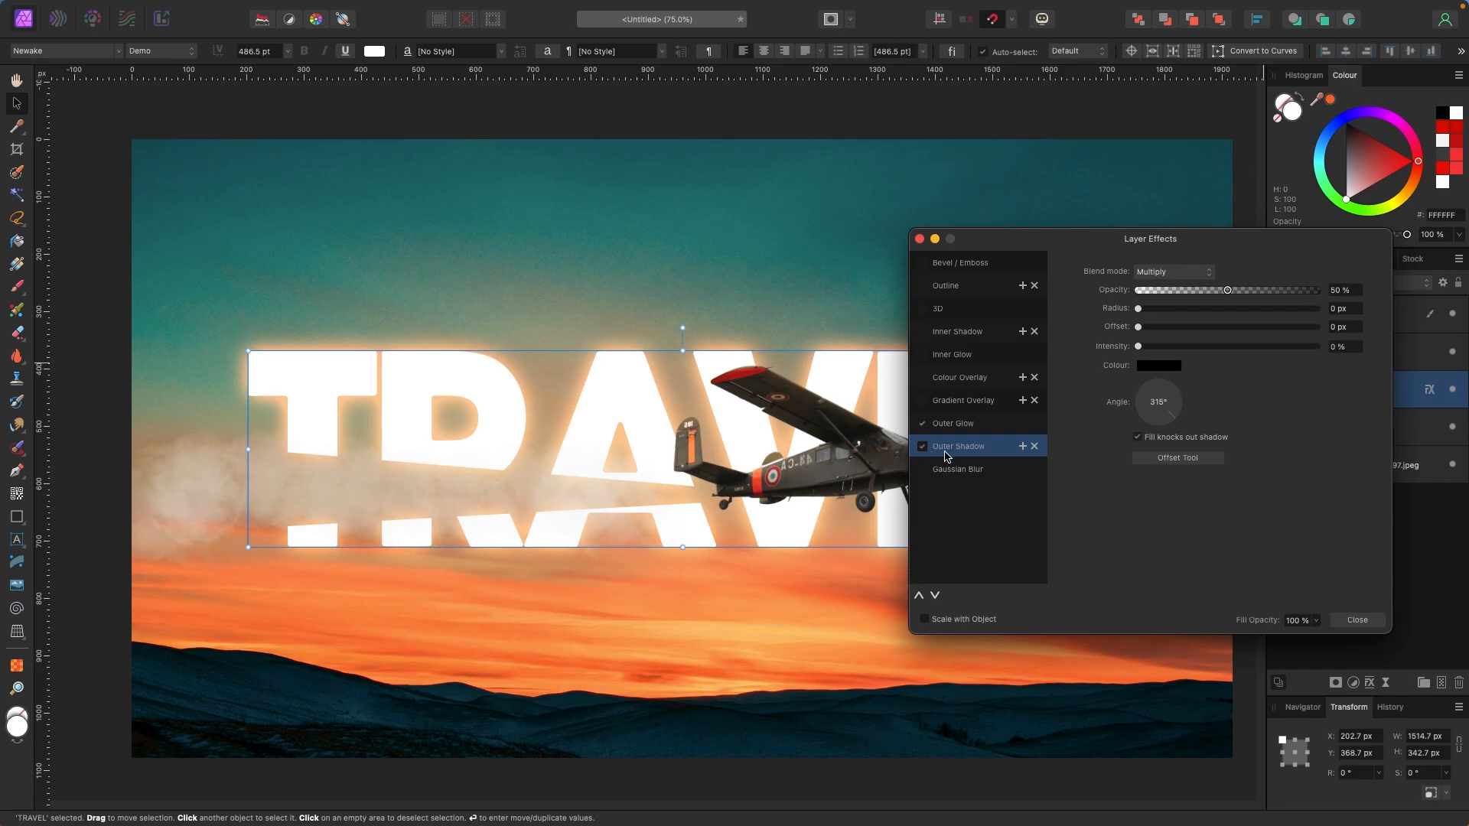
drag(1100, 245, 1124, 245)
drag(1165, 308, 1319, 313)
click(946, 240)
click(720, 211)
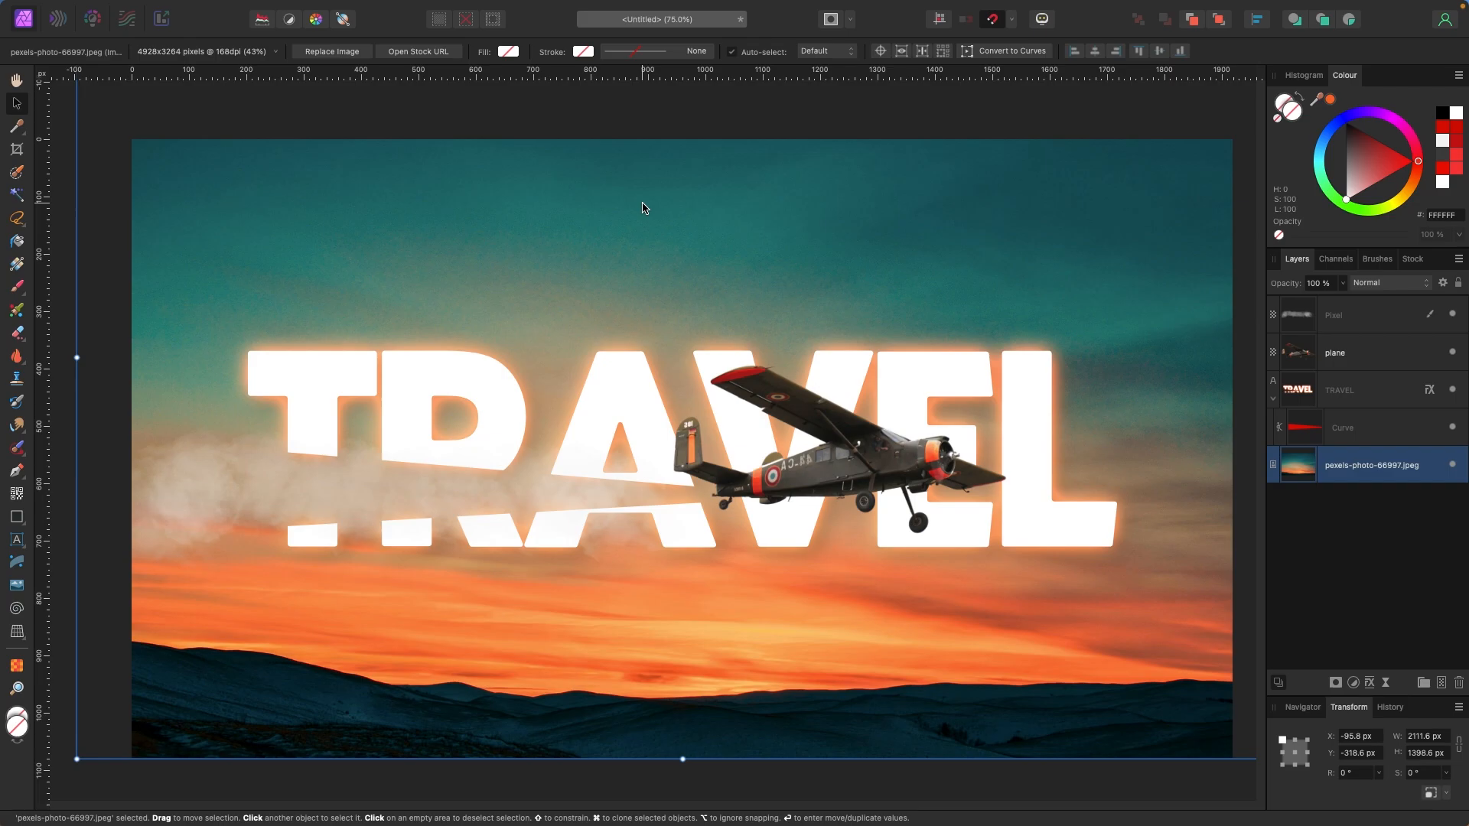
click(1343, 394)
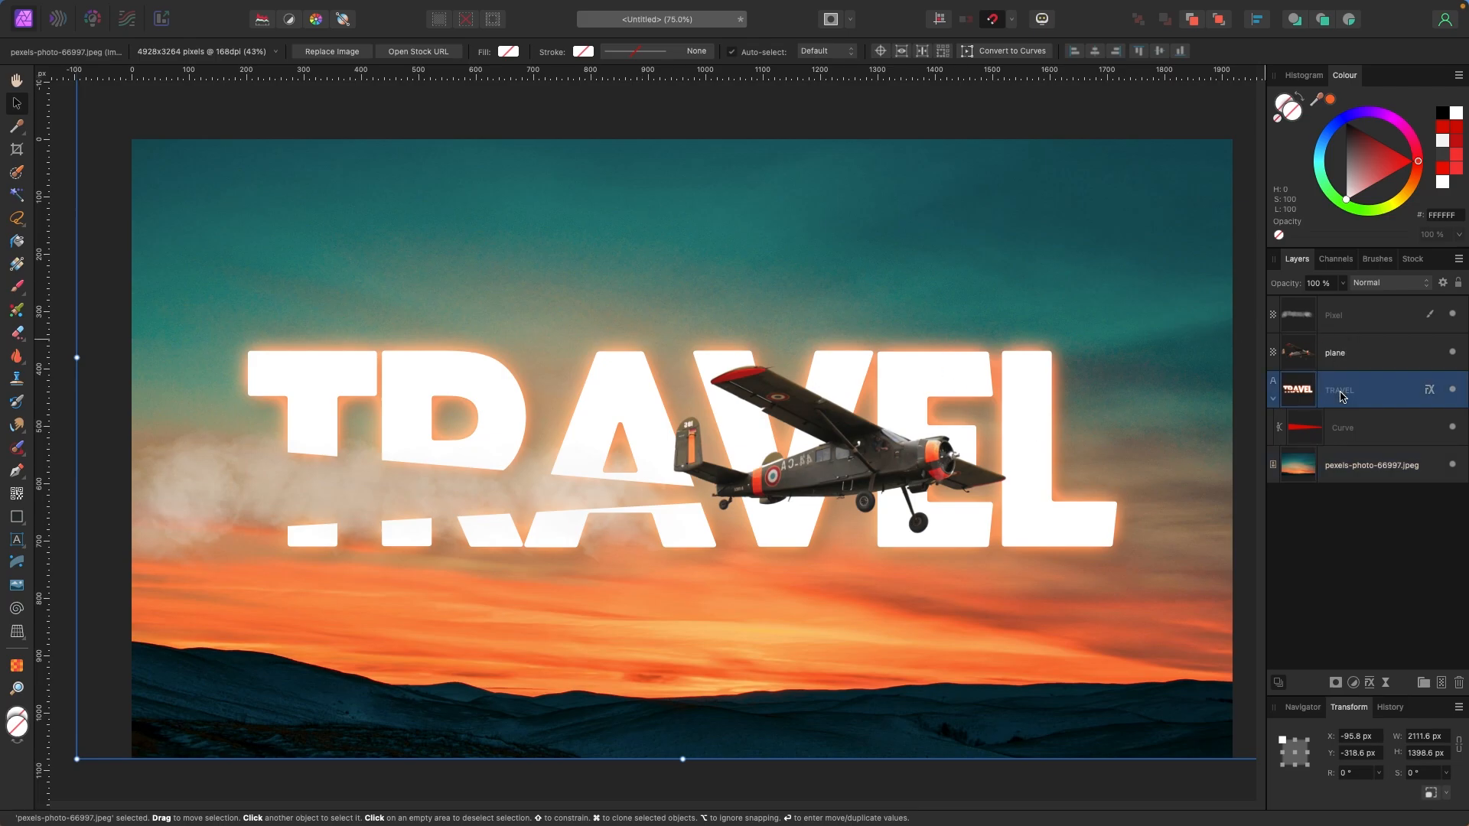
click(1393, 285)
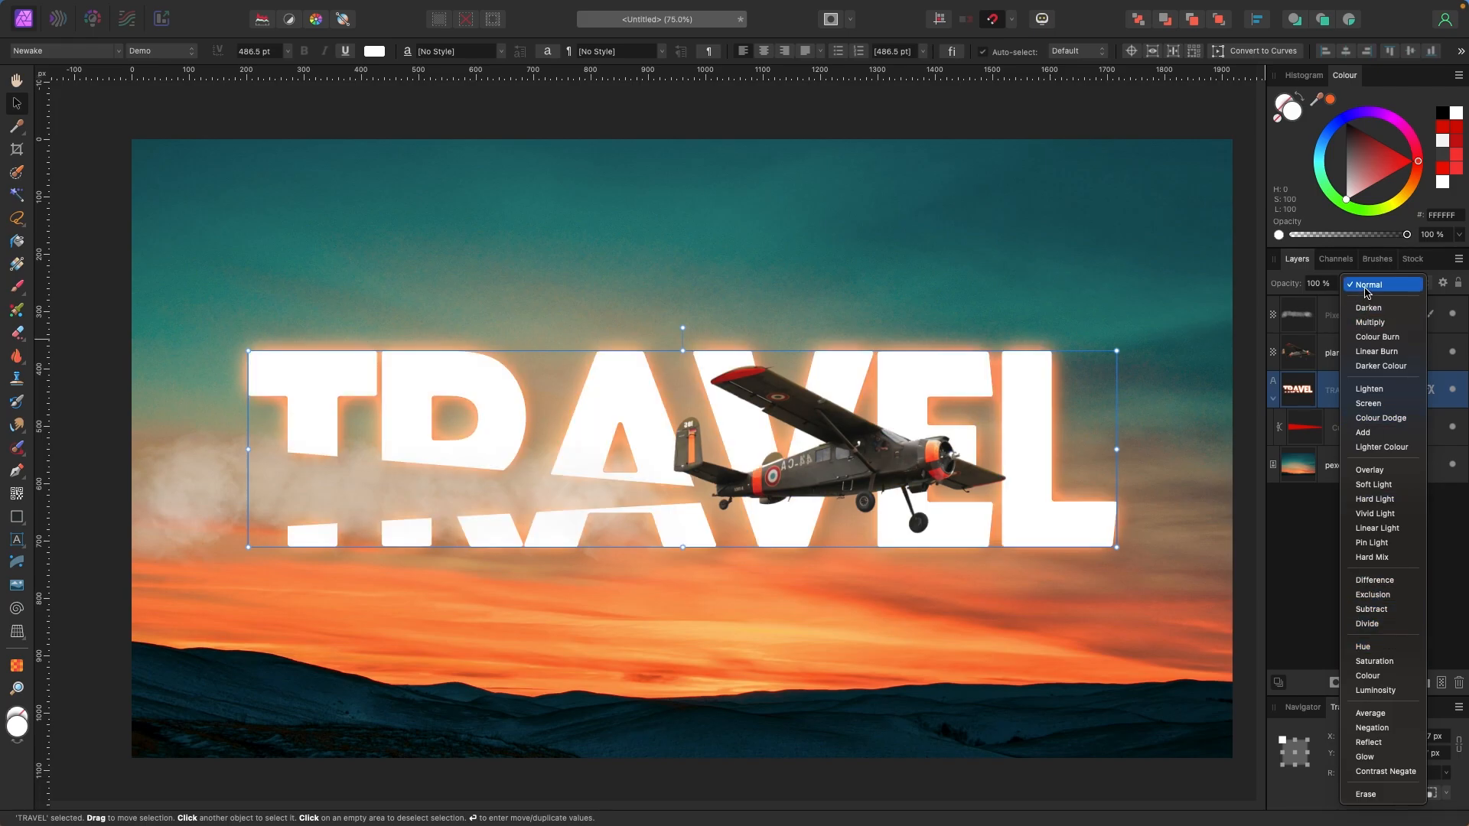
click(892, 272)
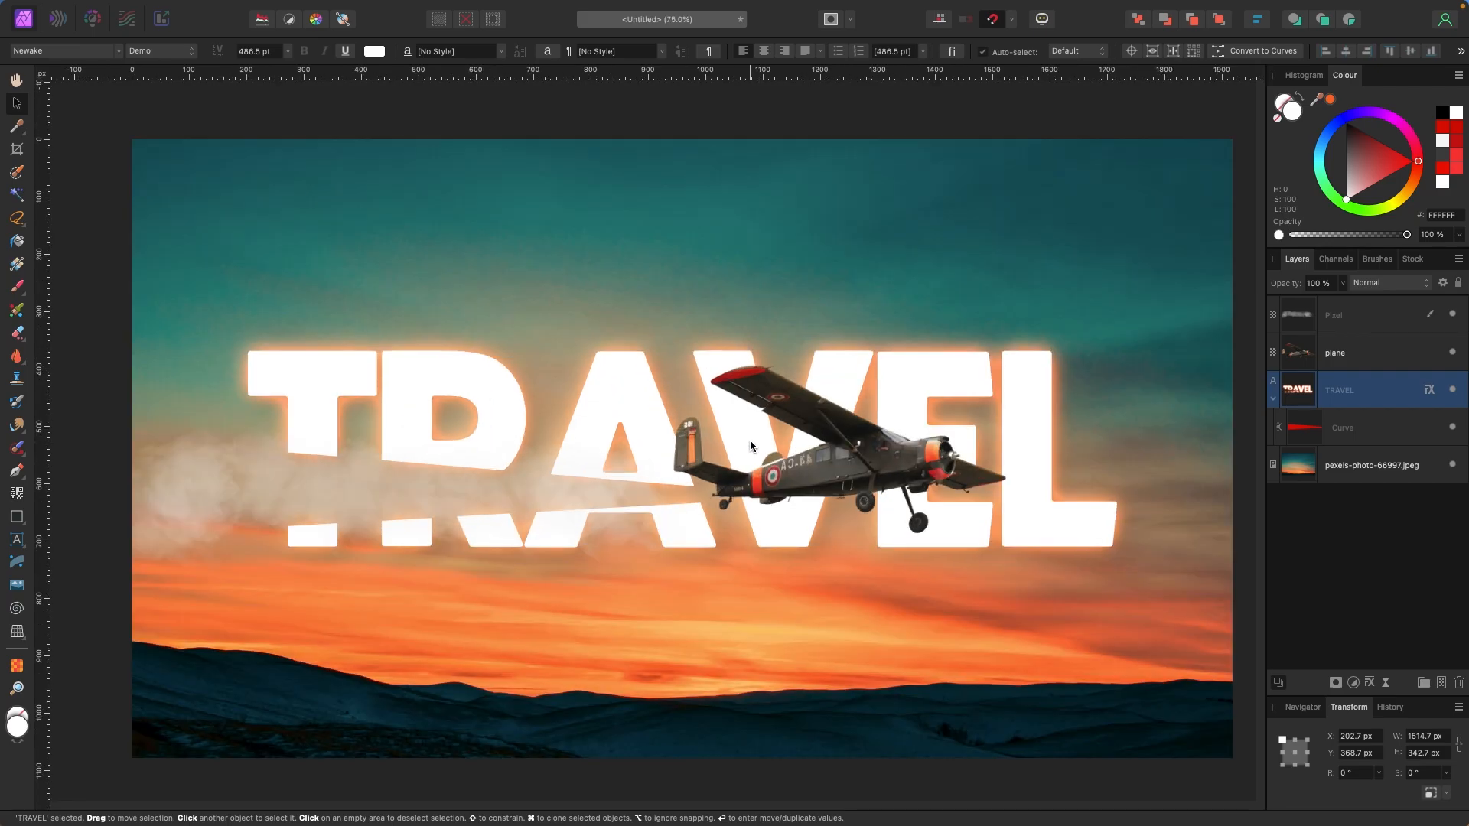
key(t)
click(872, 461)
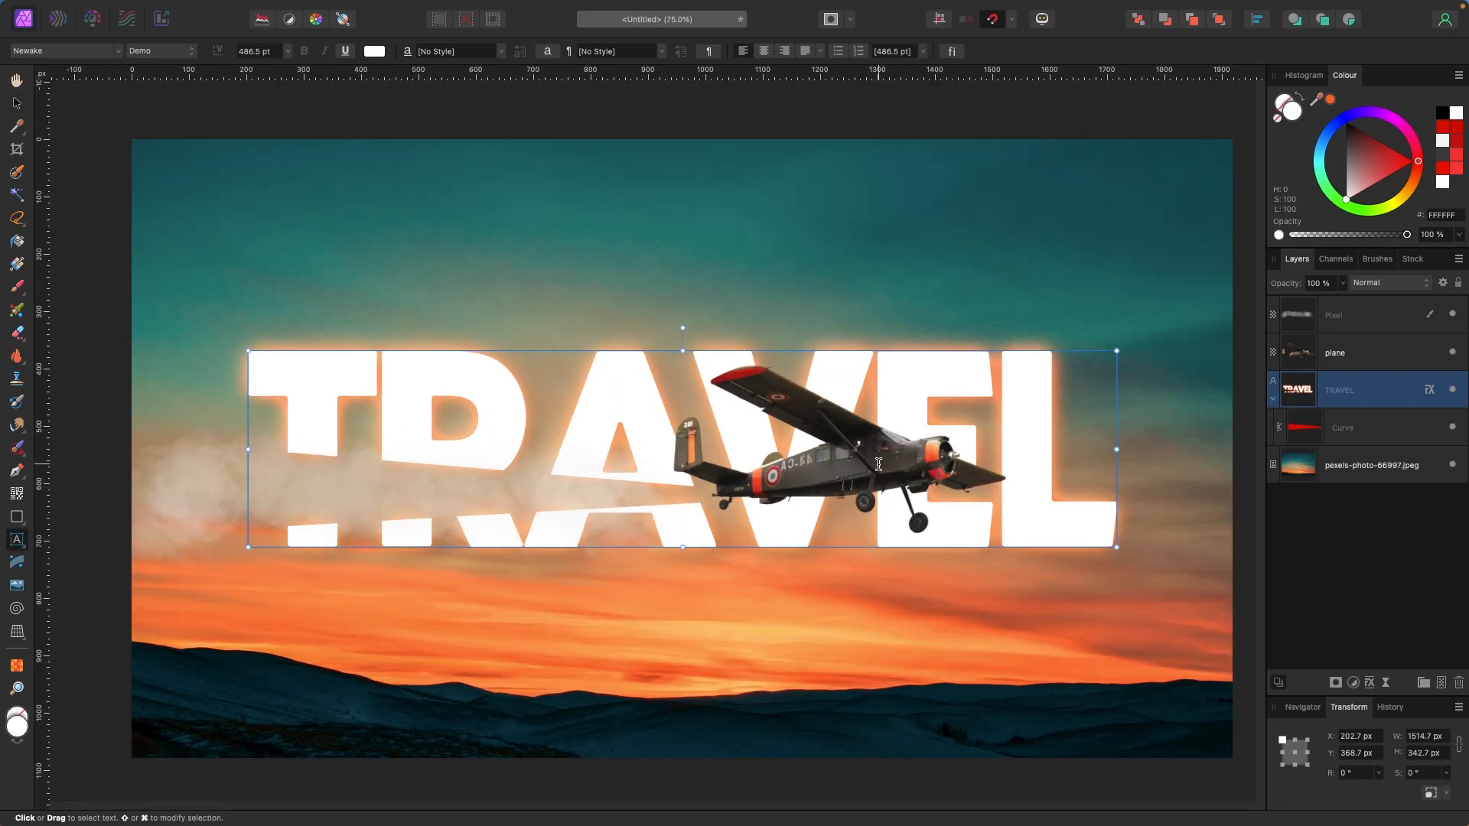
click(1340, 353)
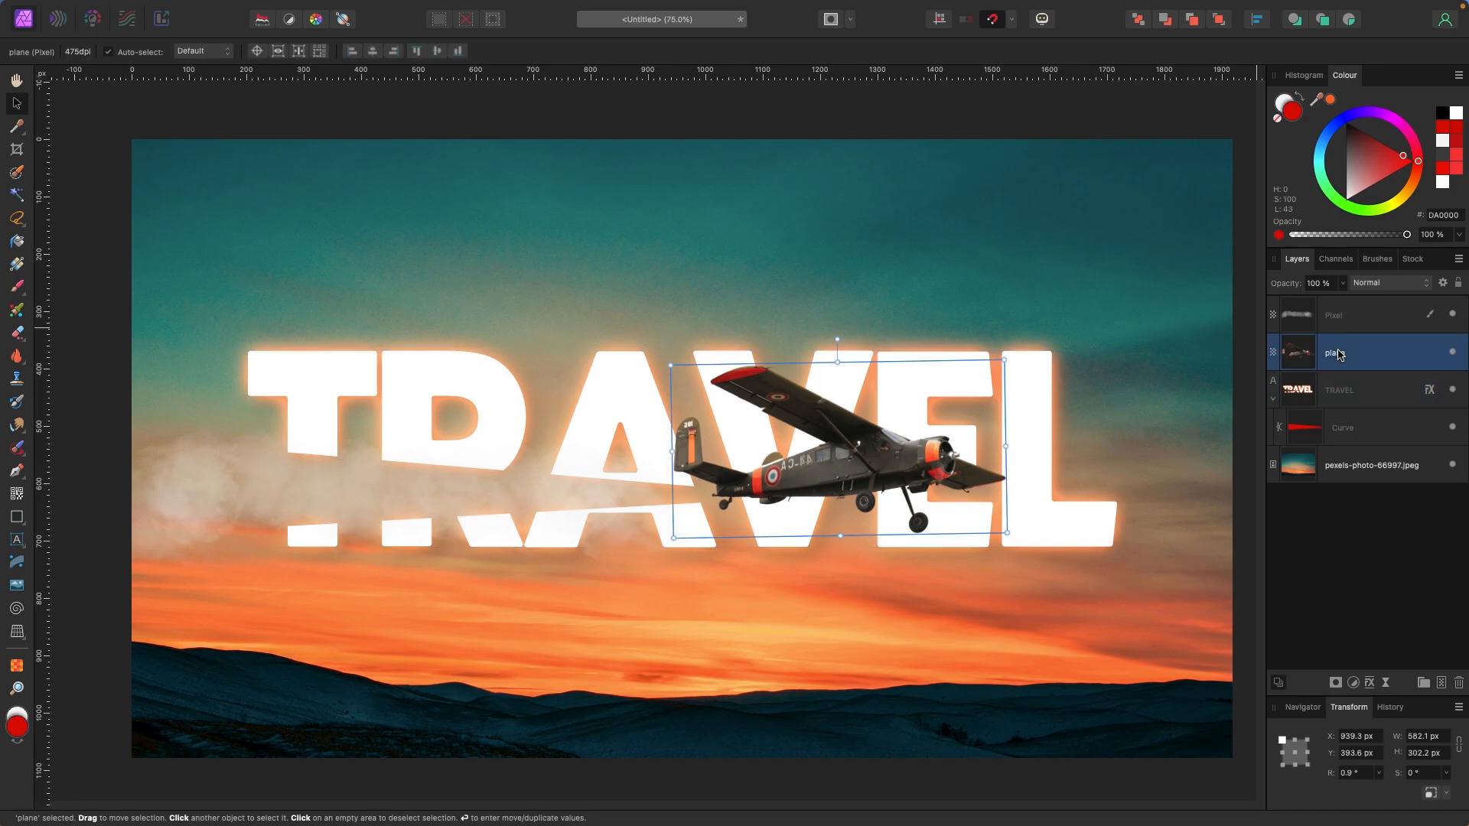
click(1353, 685)
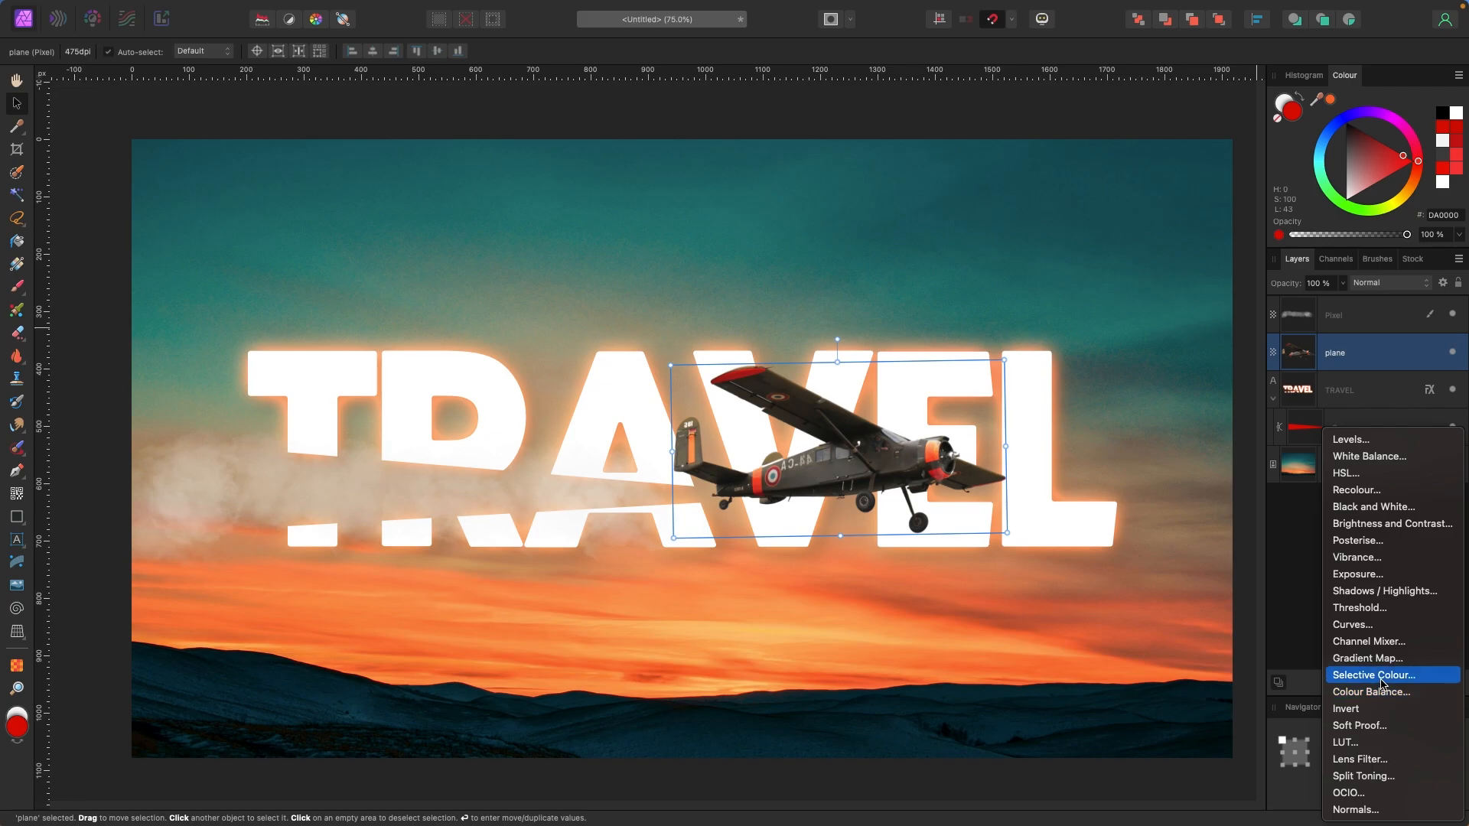
click(1382, 682)
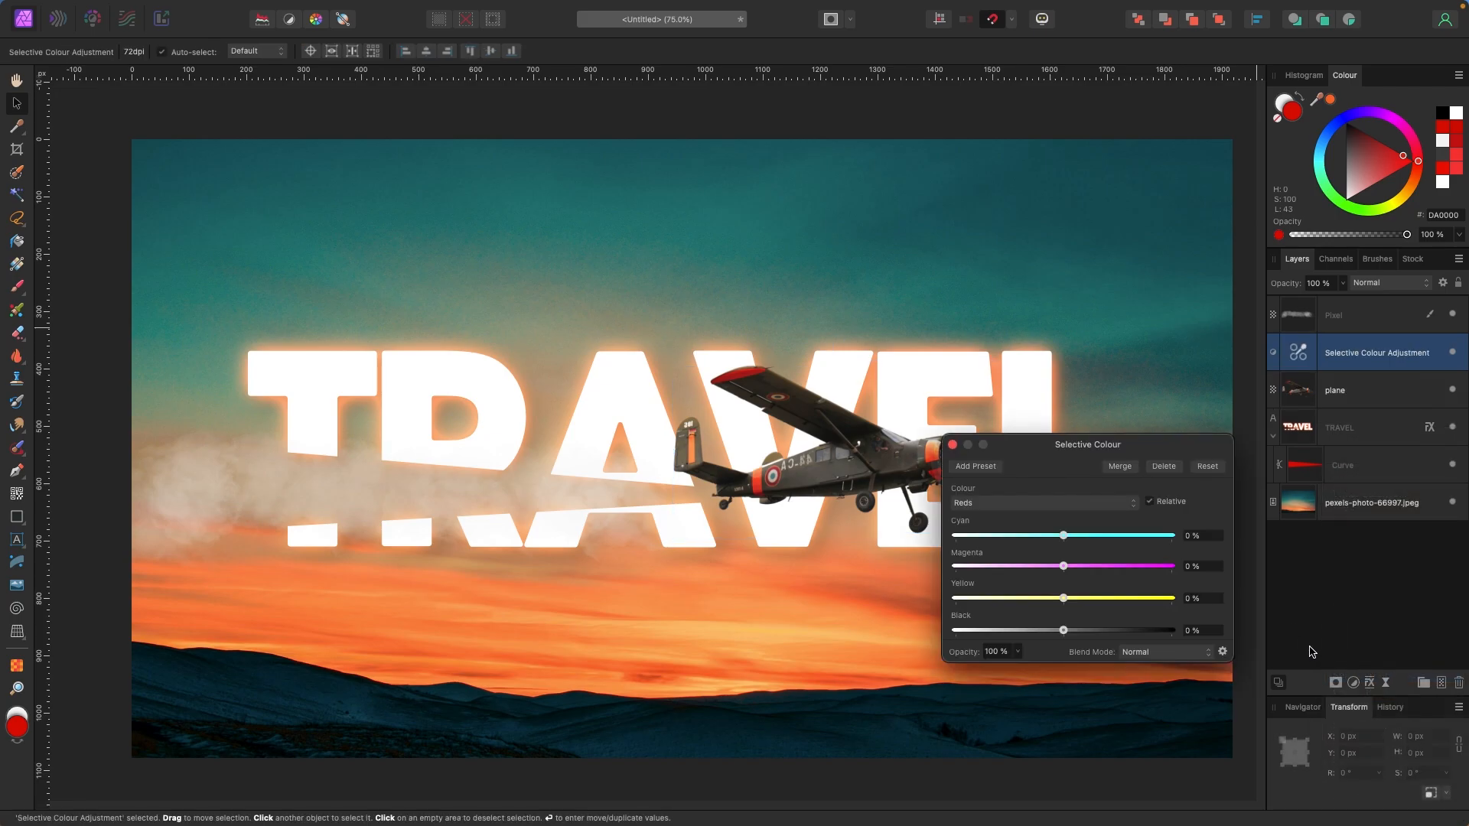
drag(1101, 452, 1046, 524)
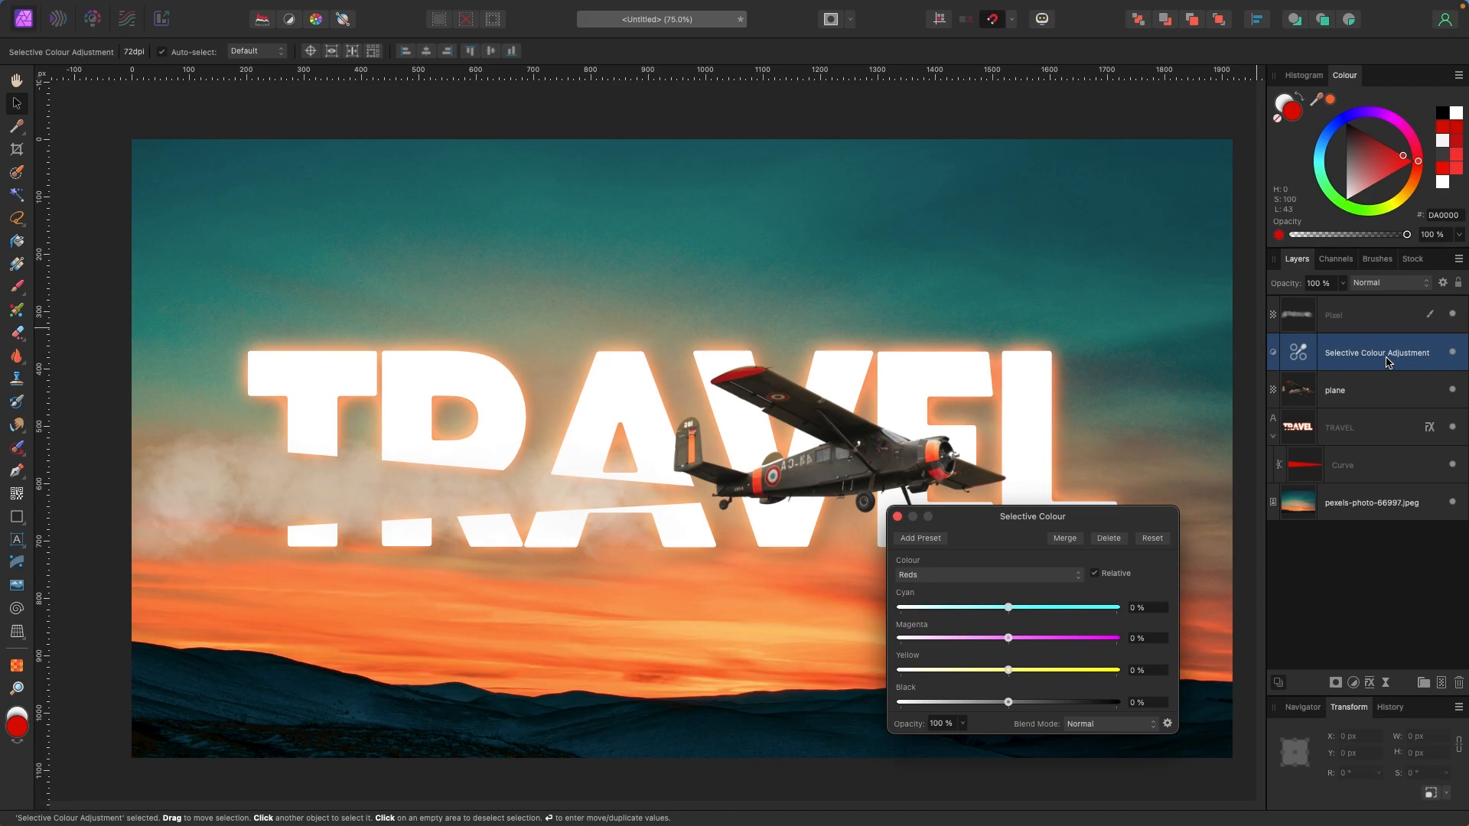
drag(1387, 362, 1390, 396)
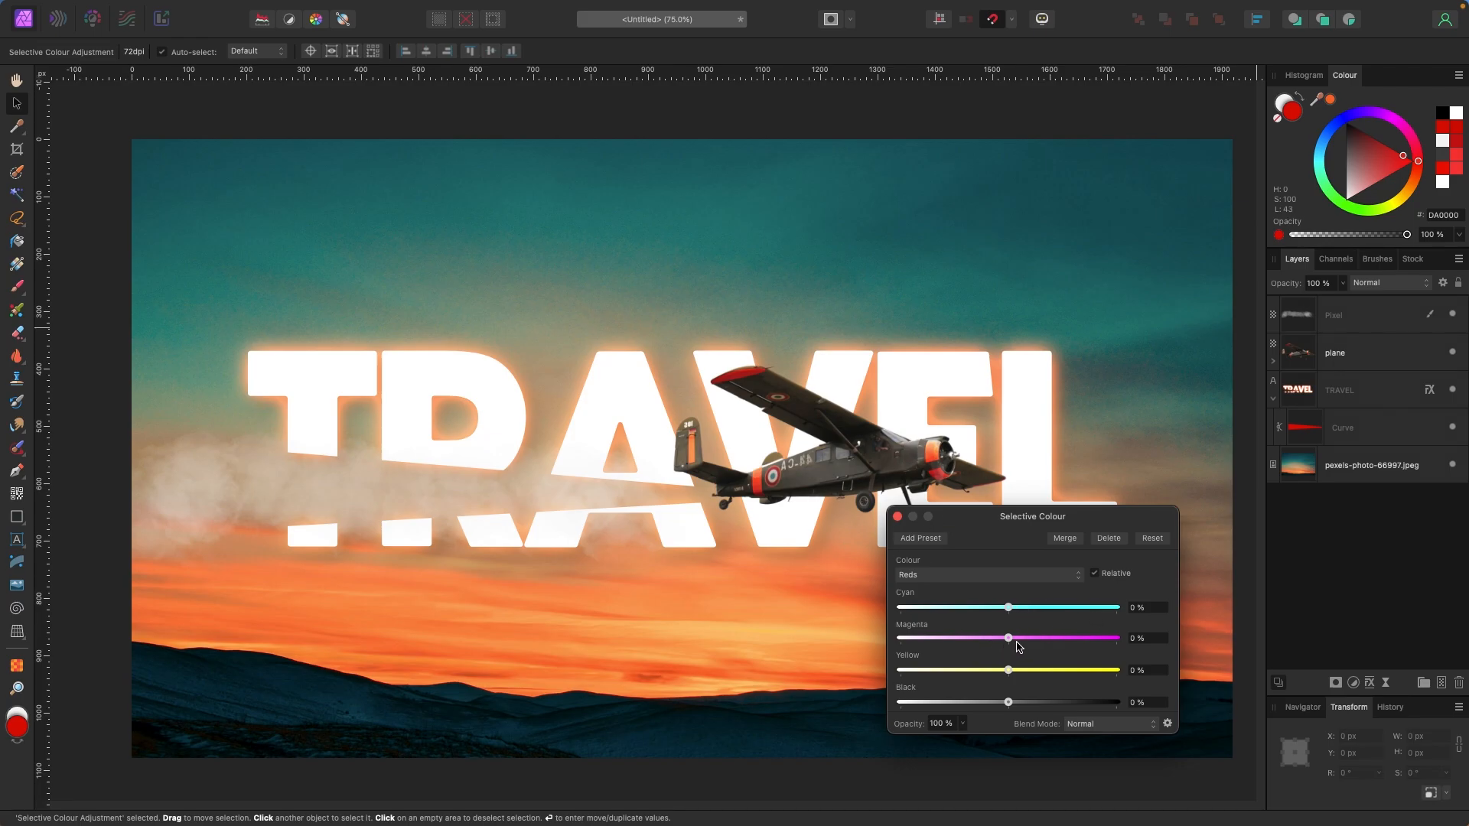
drag(1009, 638, 1047, 614)
click(1109, 538)
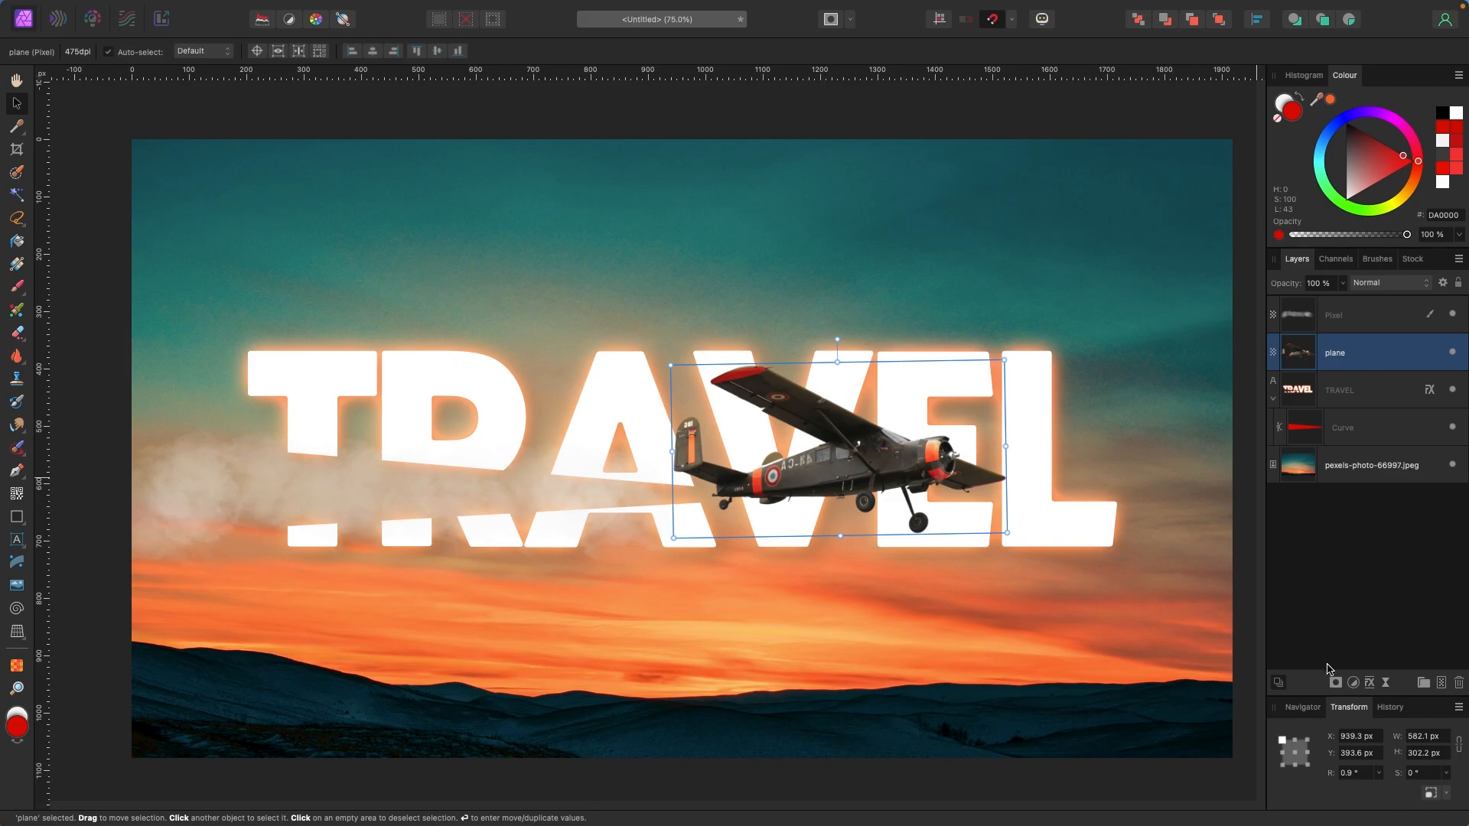
Add a Colour Balance adjustment and nest it inside the plane layer so it affects only the plane
click(1353, 683)
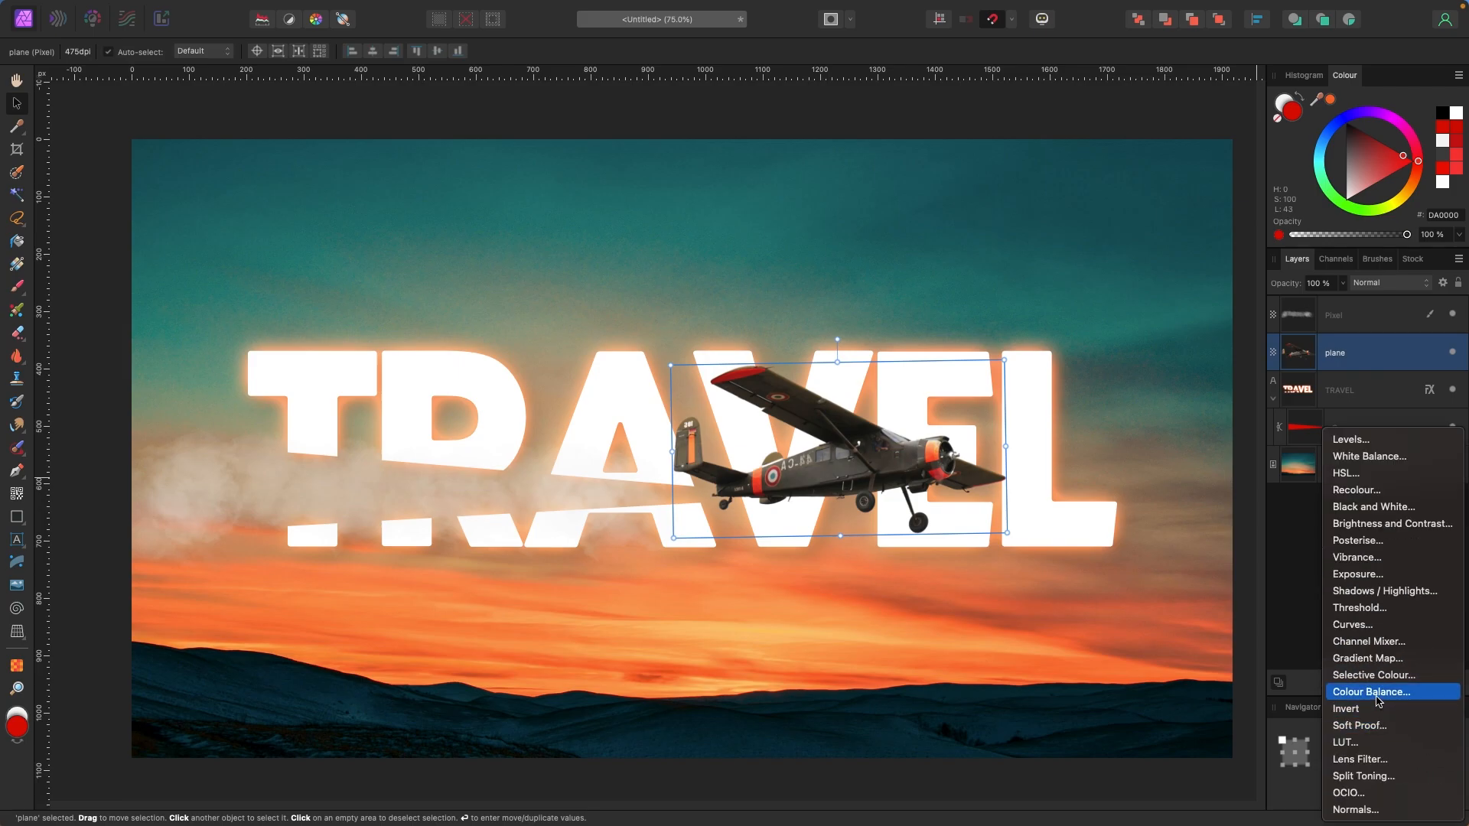
click(1377, 698)
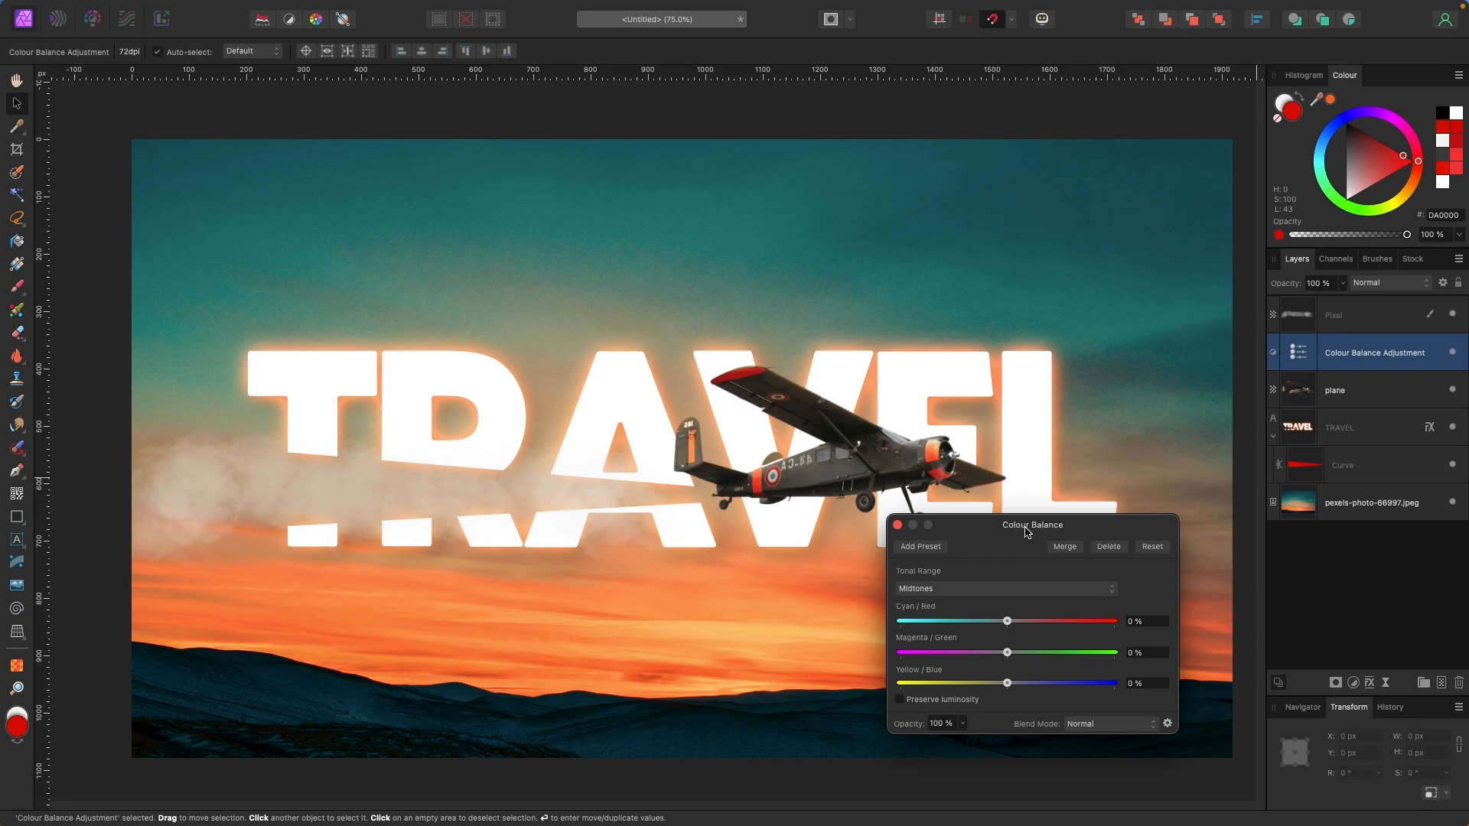
drag(1029, 527, 1007, 554)
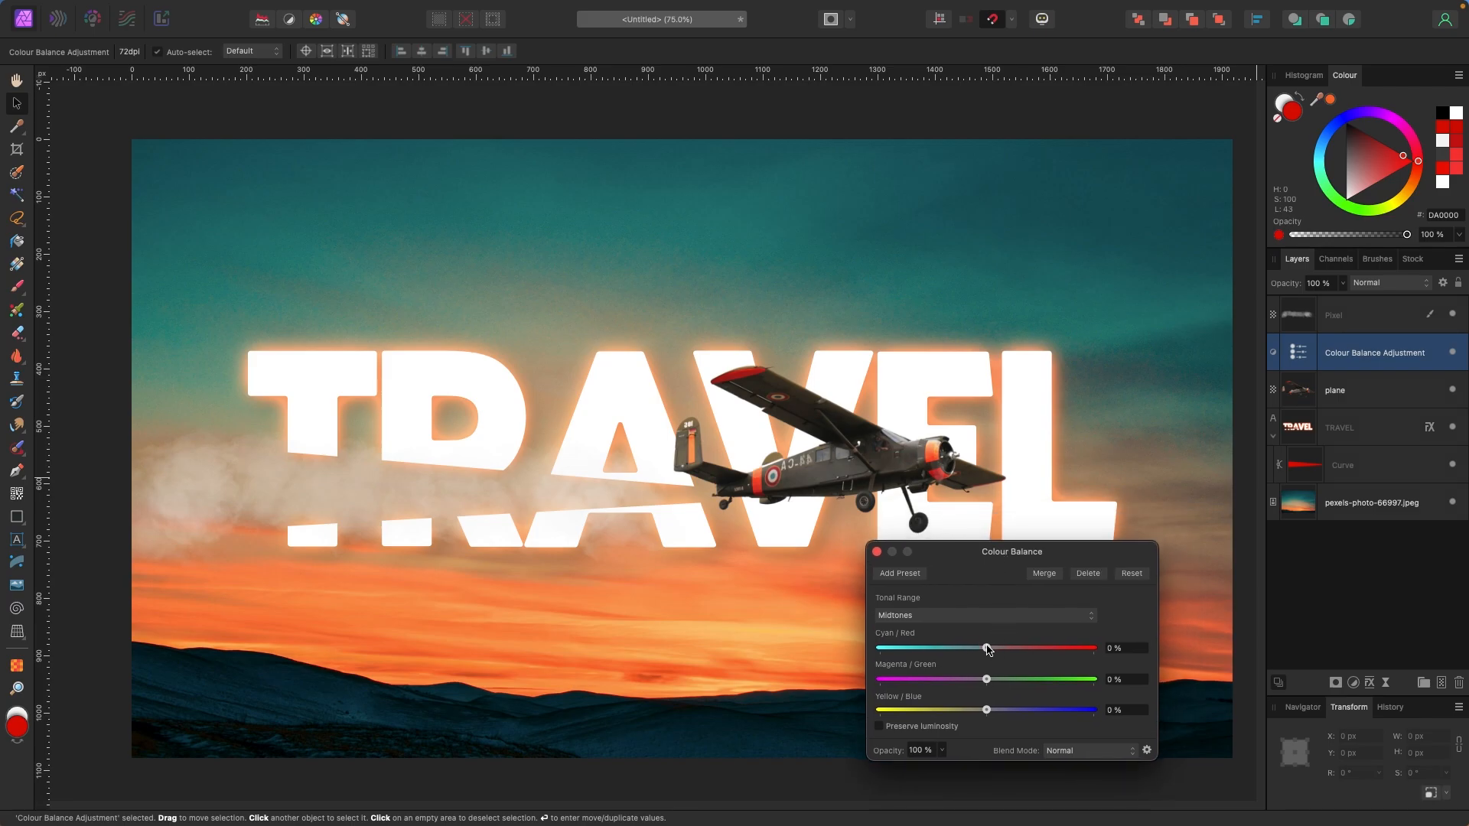
drag(1370, 356, 1362, 394)
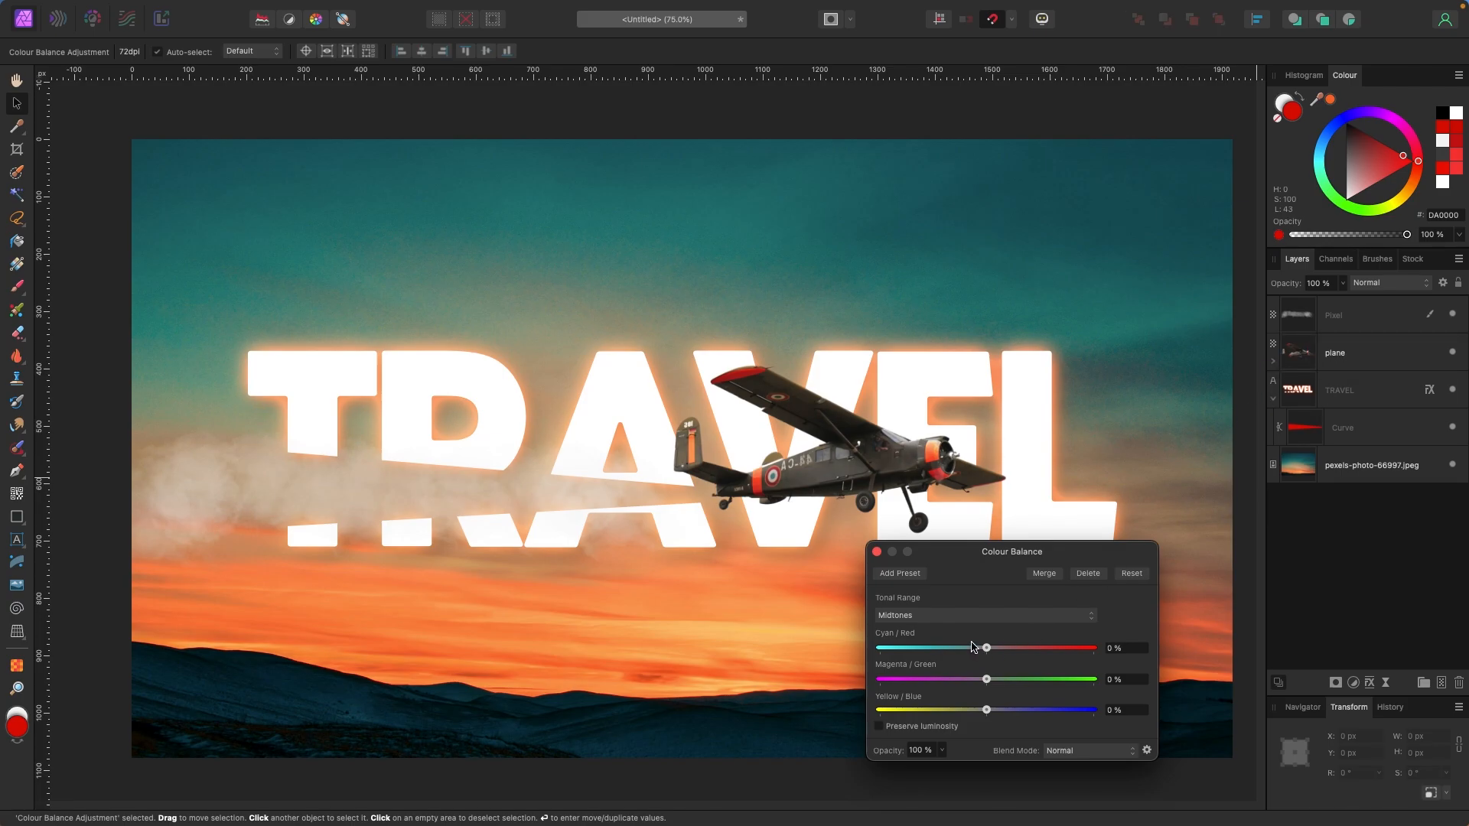
Set the plane's Colour Balance midtones to 75 % Cyan / Red and -9 % Yellow / Blue
key(super+=)
key(super+=)
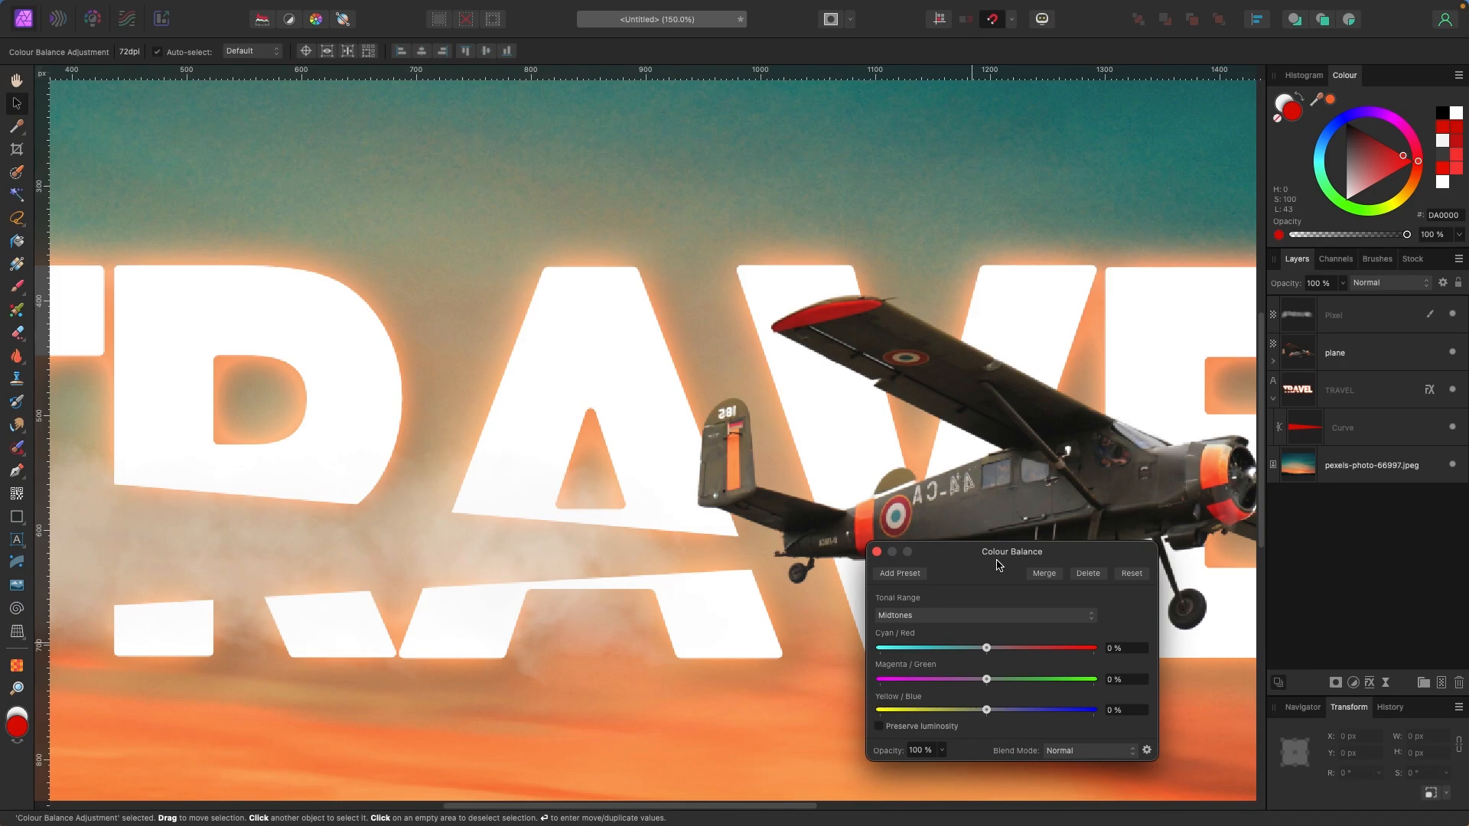
drag(997, 560, 977, 602)
scroll(1002, 666, right, 5)
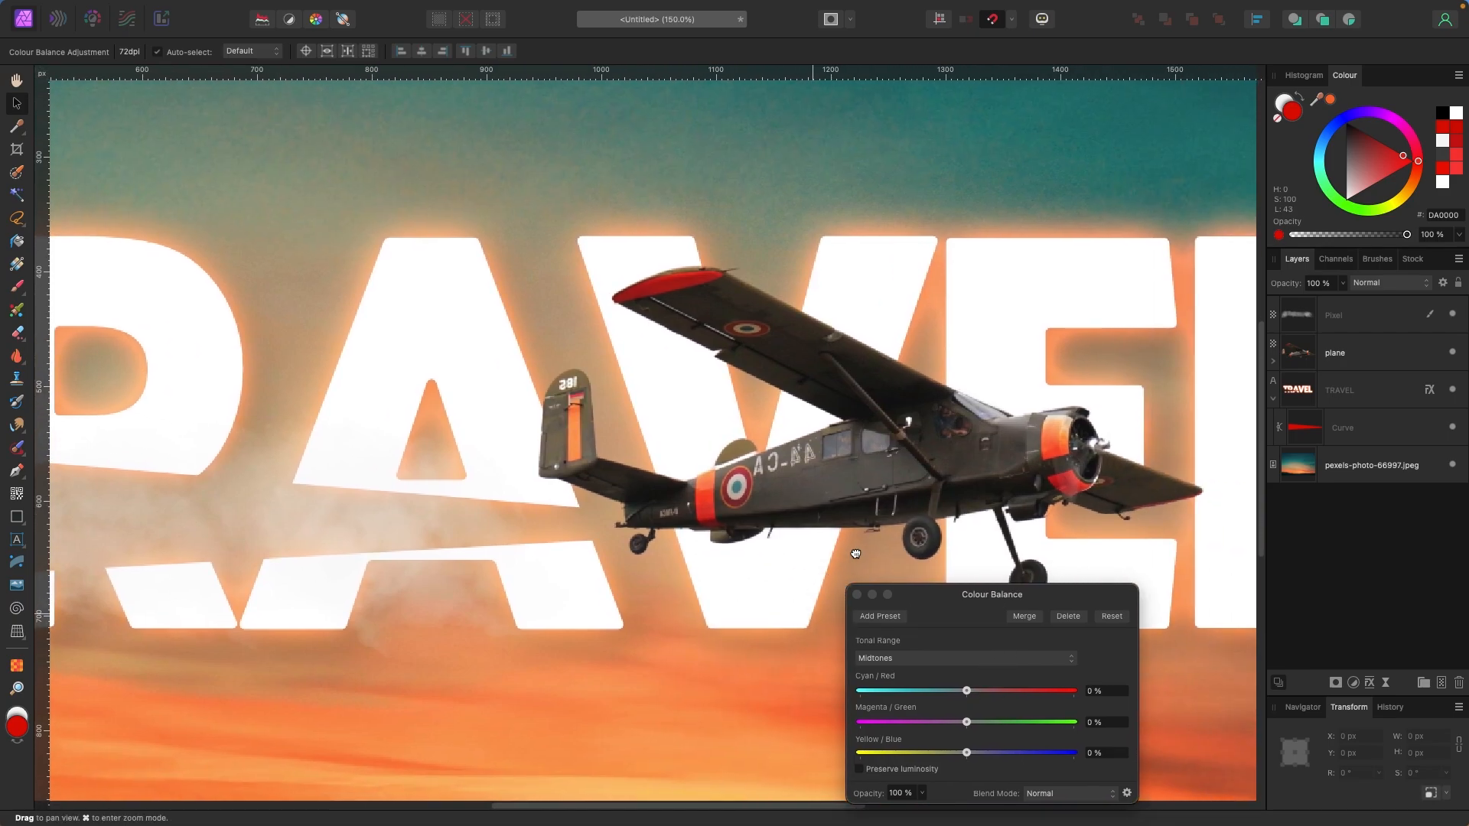
drag(971, 692, 957, 750)
drag(1016, 692, 1047, 692)
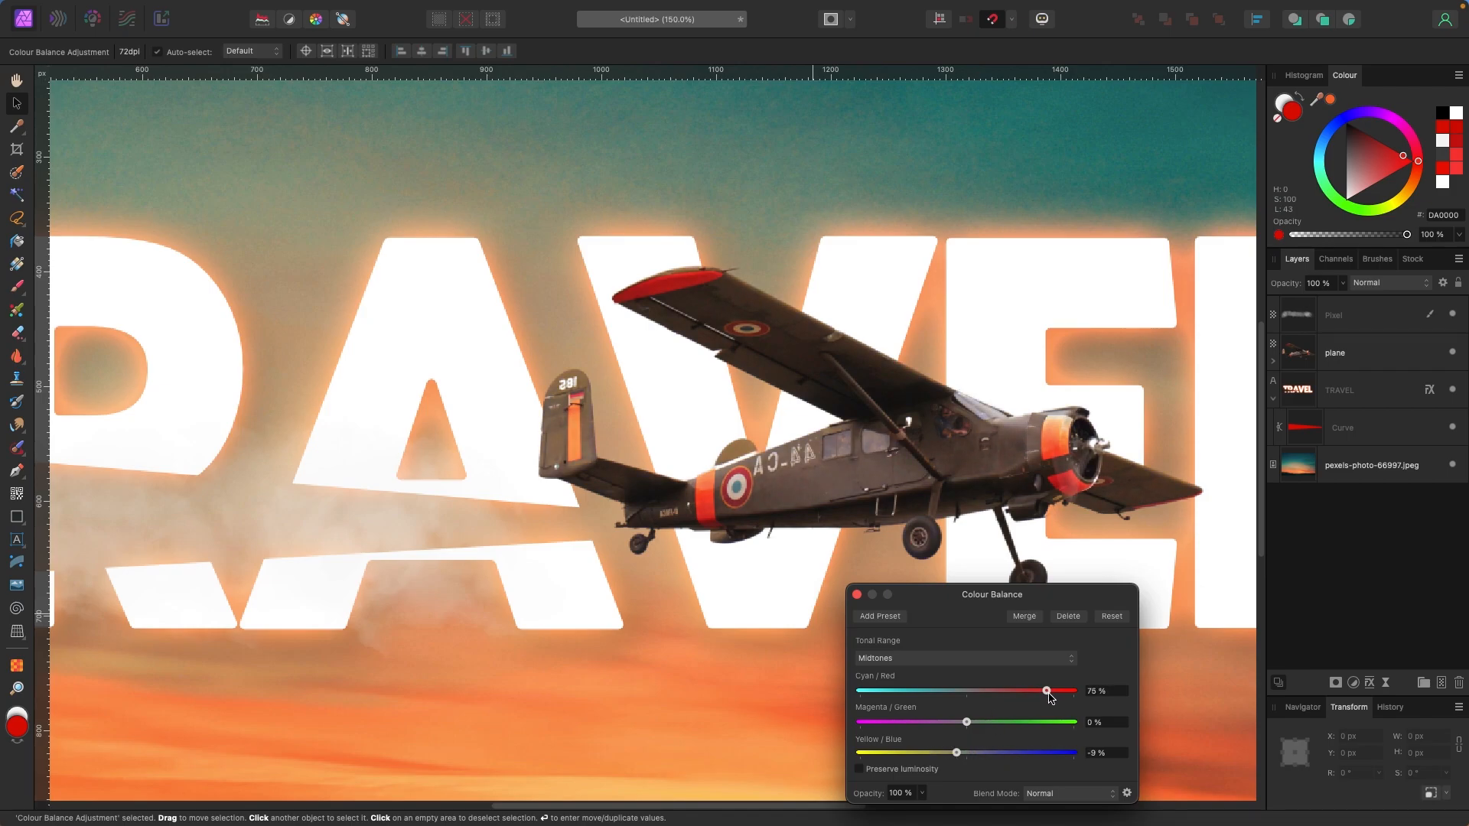
click(857, 595)
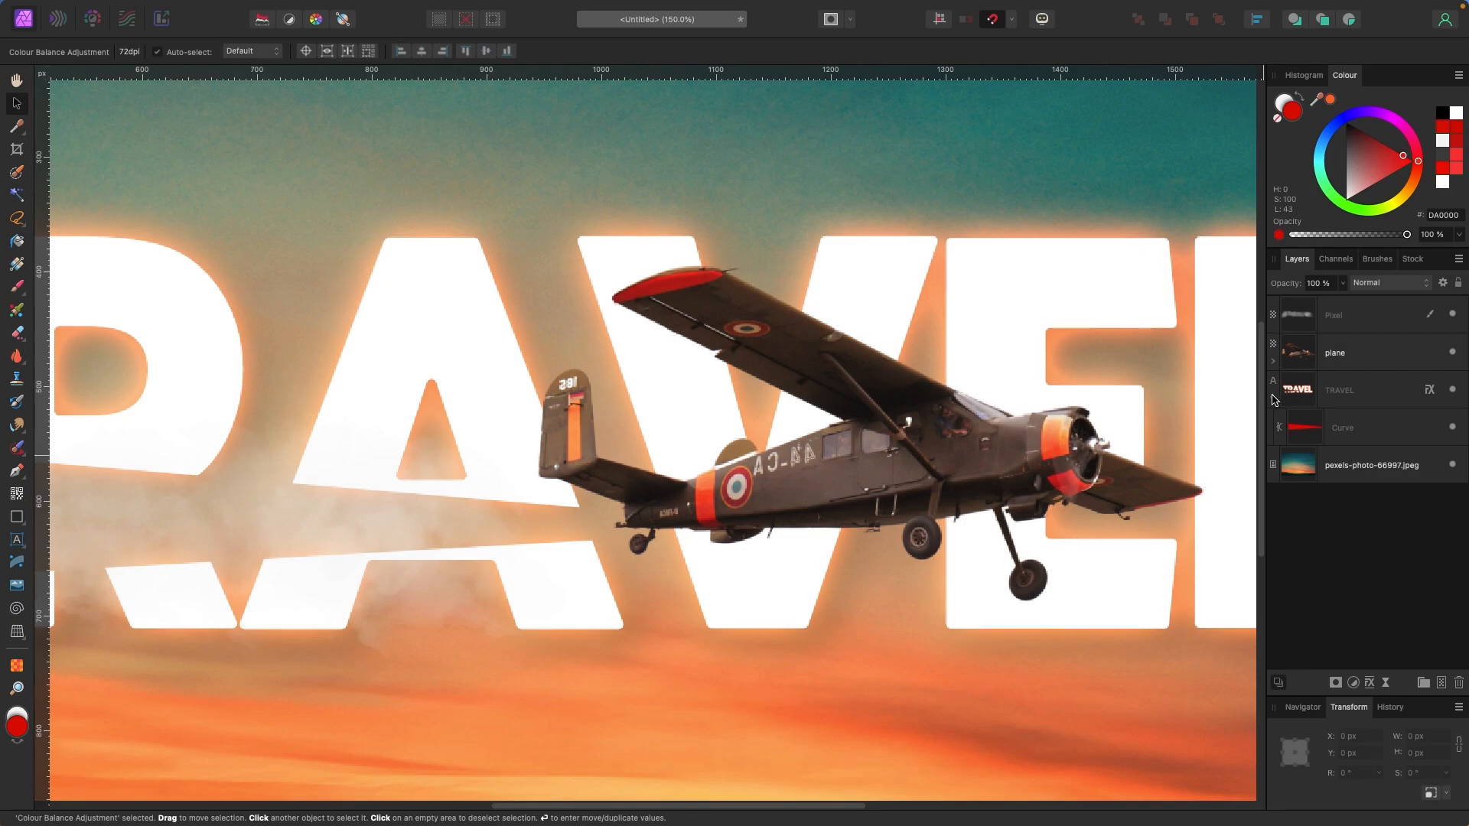
Expand the plane layer to show its nested adjustment and view the whole composition
click(1273, 360)
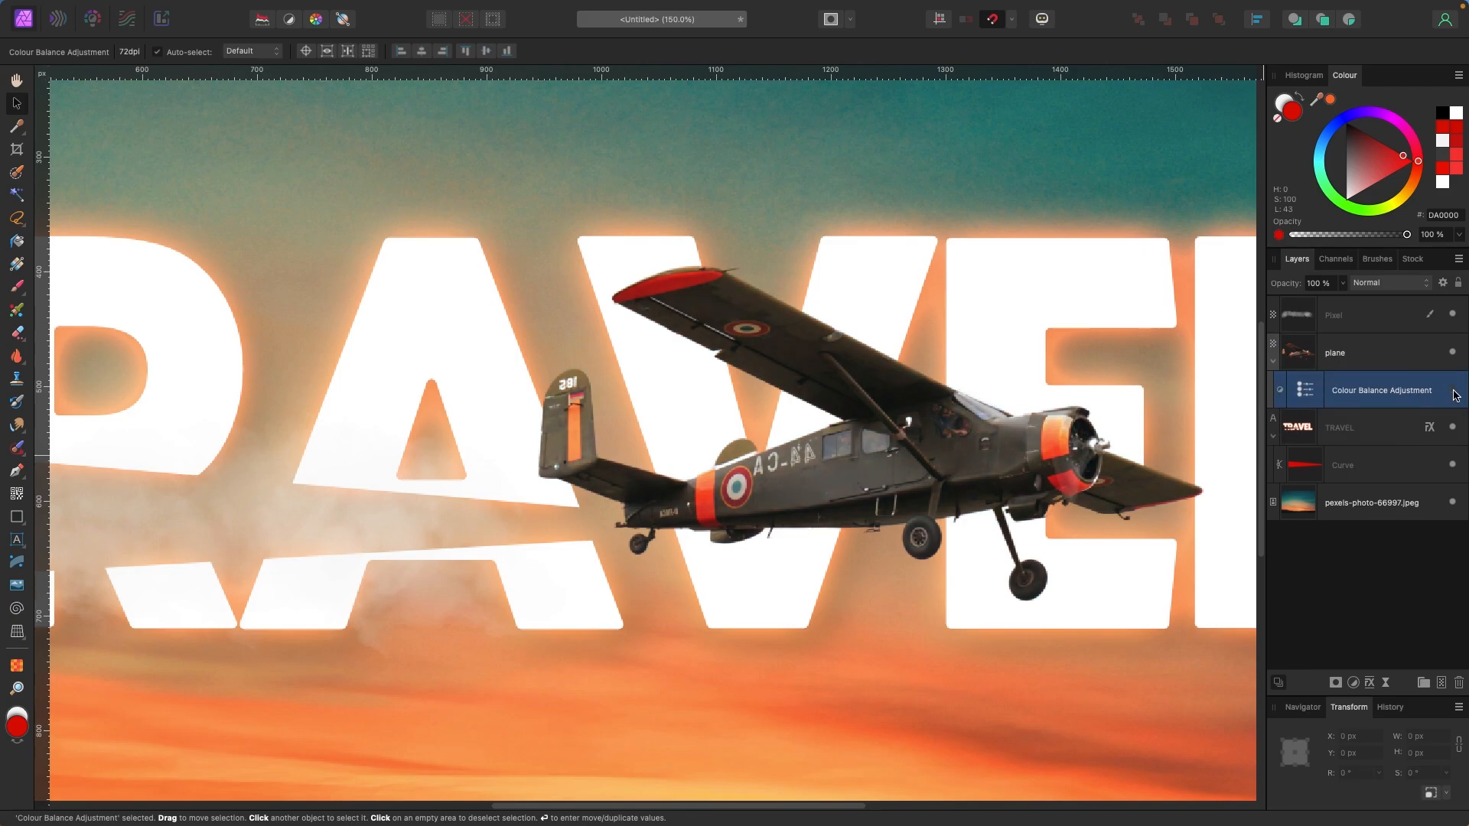
key(super+minus)
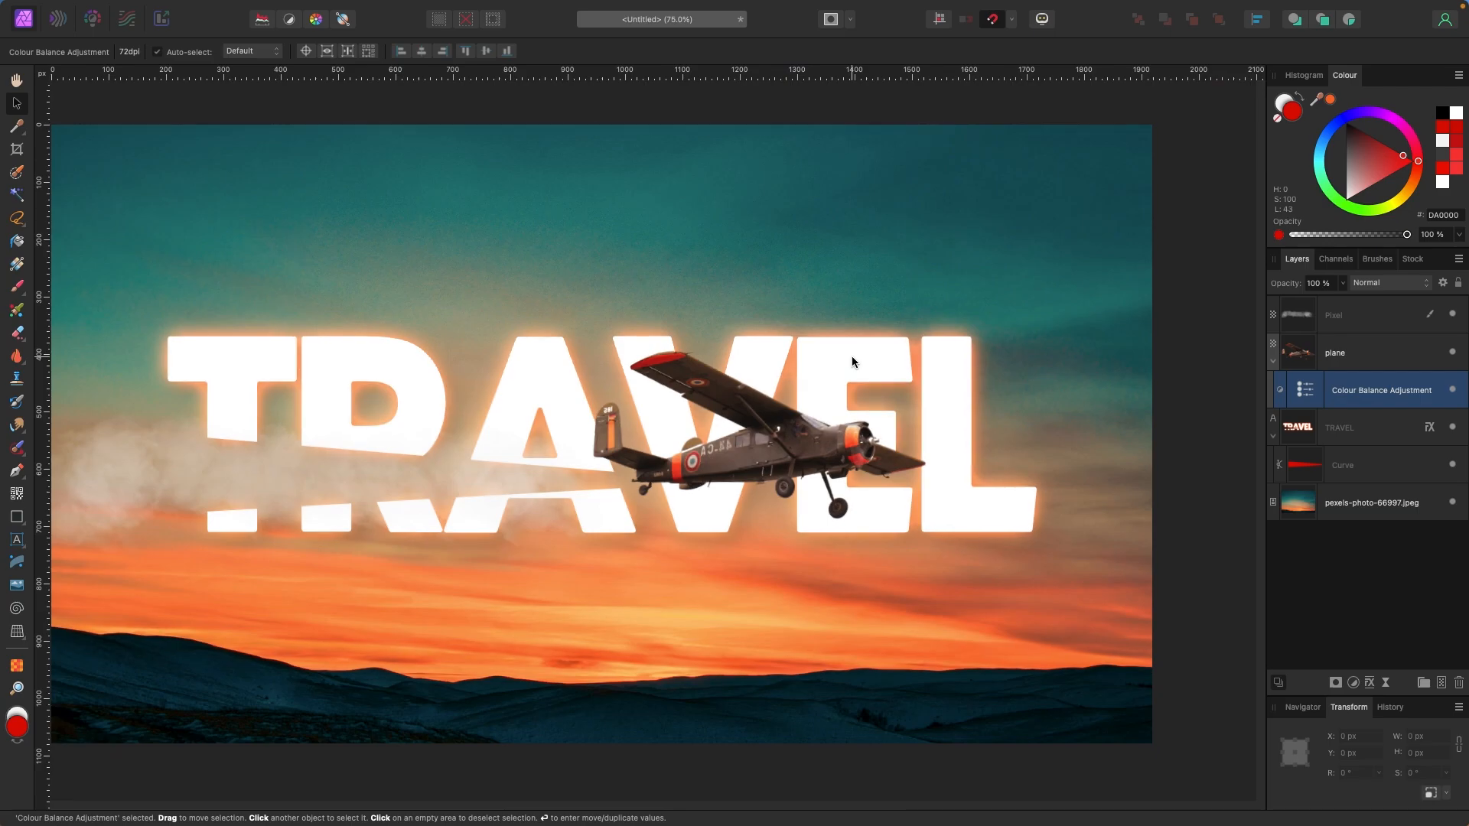
key(super+minus)
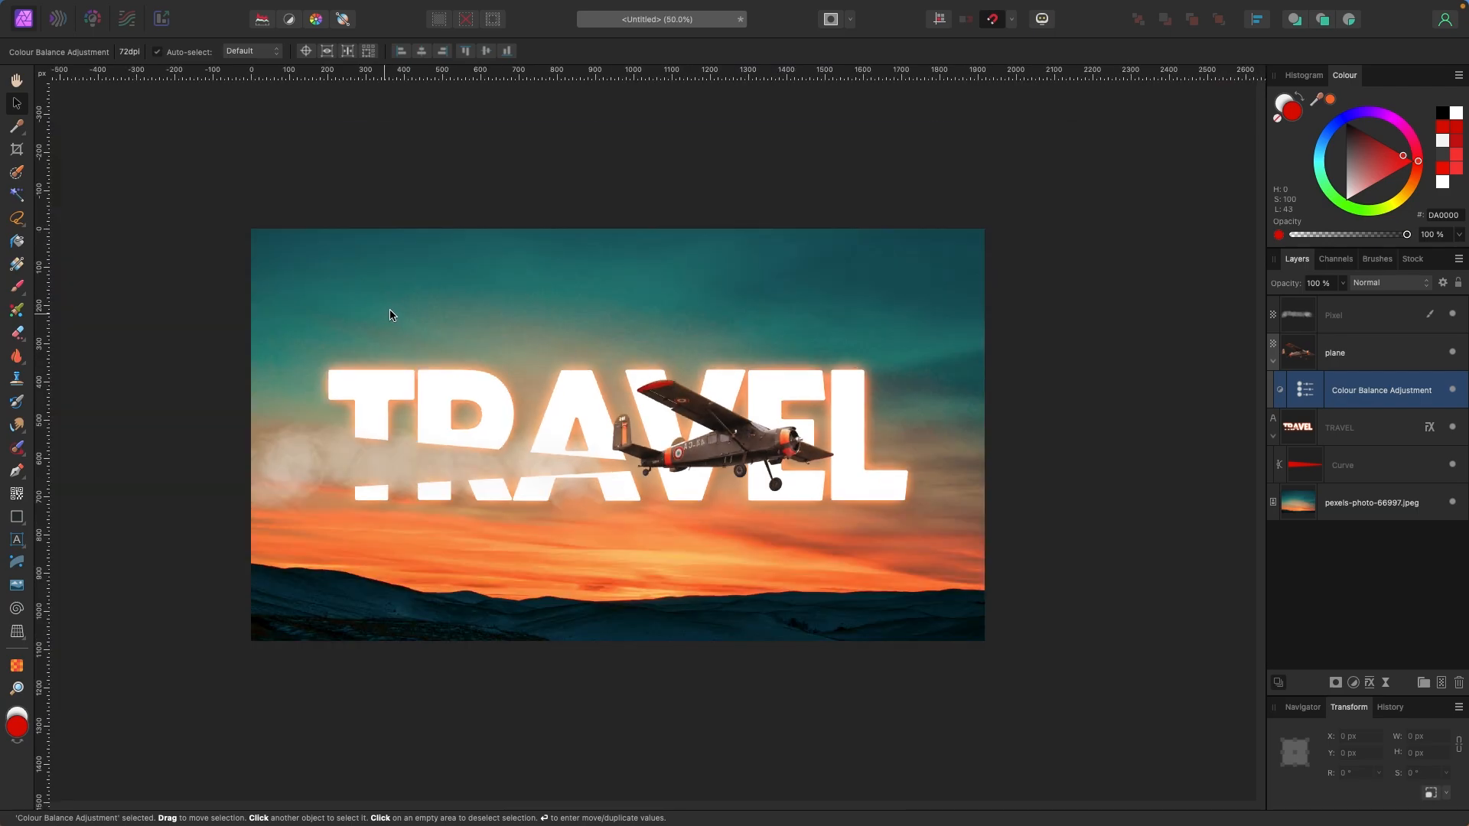